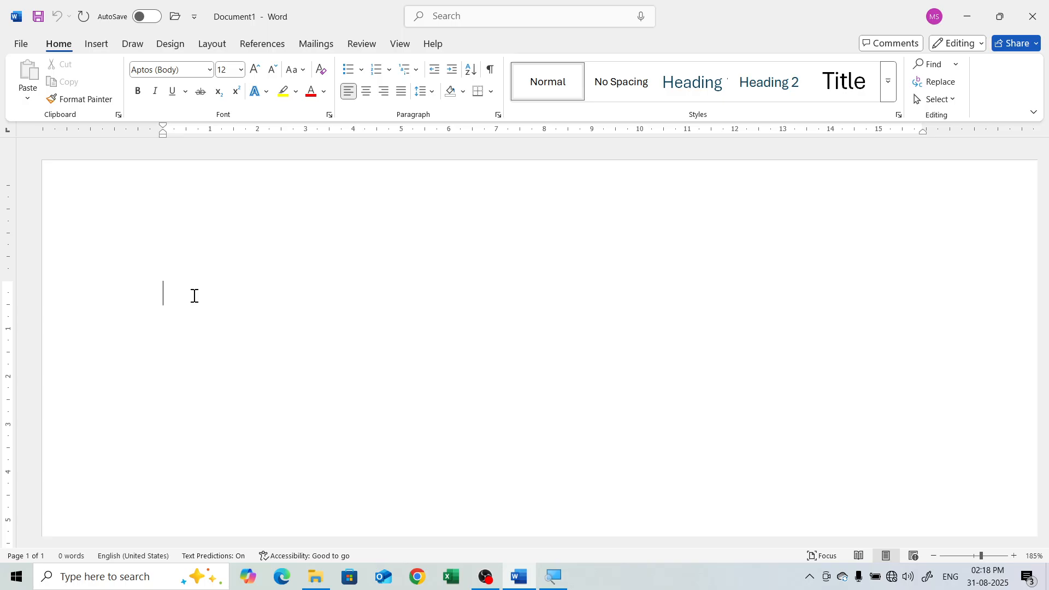
- Generate sample paragraphs in the blank document with the =rand() function
{"action": "type", "text": "=rand"}
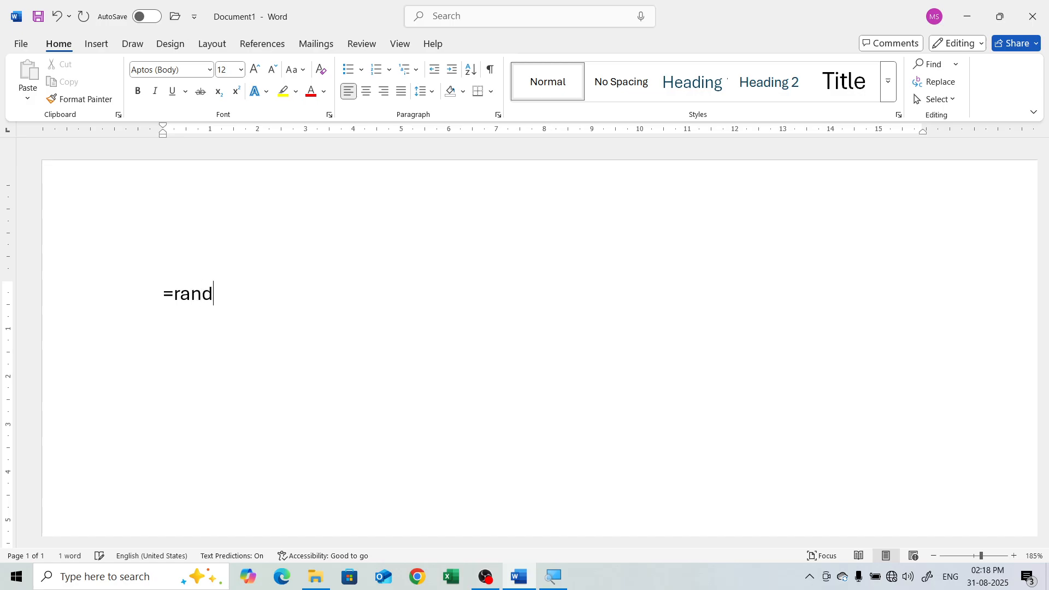
{"action": "type", "text": "("}
{"action": "type", "text": ")"}
{"action": "key", "text": "Return"}
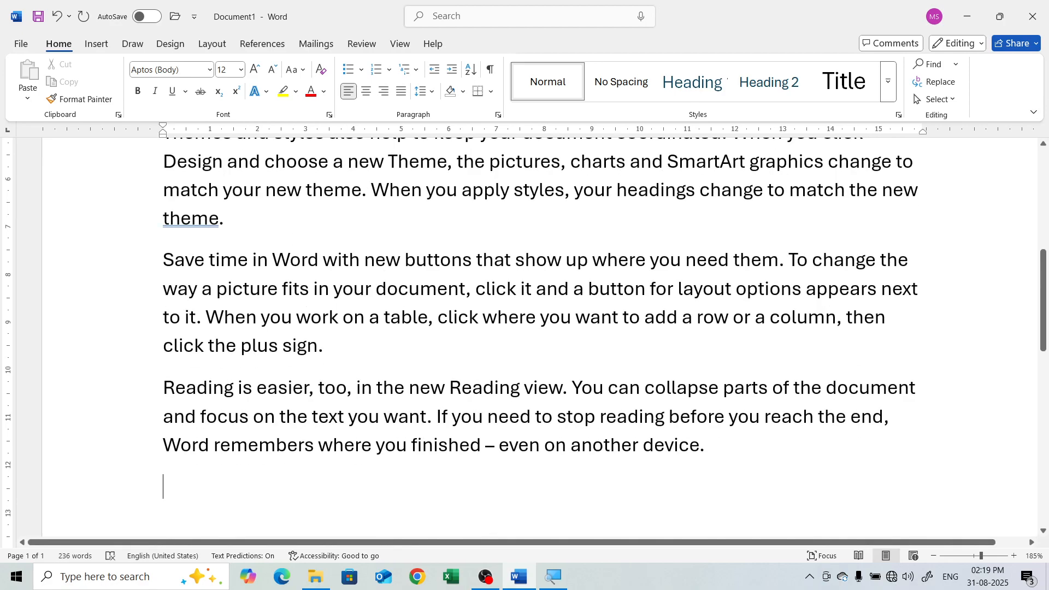
{"action": "scroll", "coordinate": [323, 351], "scroll_direction": "up", "scroll_amount": 5}
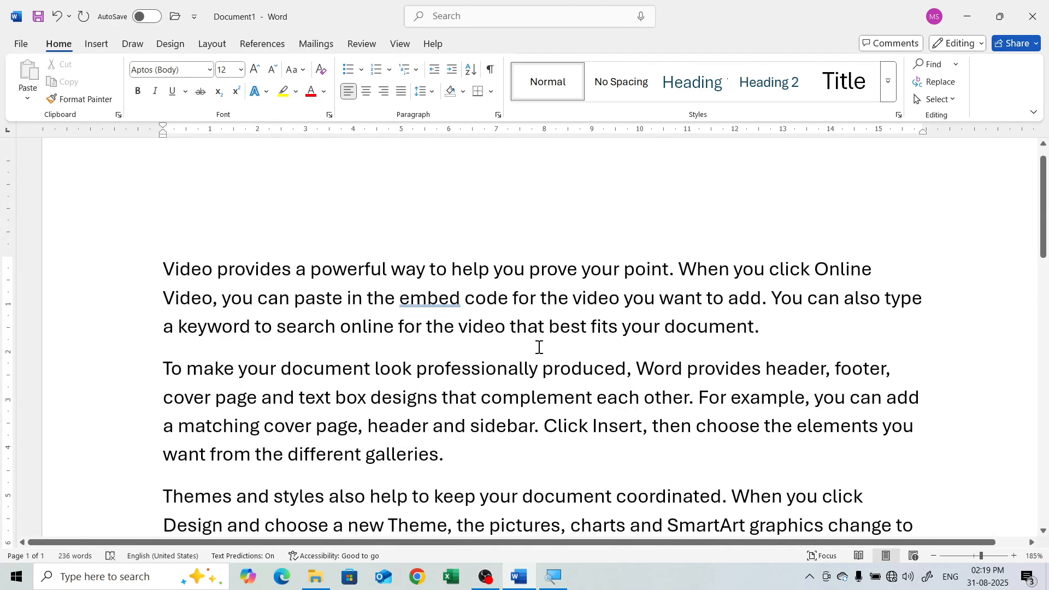
{"action": "scroll", "coordinate": [305, 336], "scroll_direction": "down", "scroll_amount": 2}
{"action": "scroll", "coordinate": [305, 336], "scroll_direction": "down", "scroll_amount": 4}
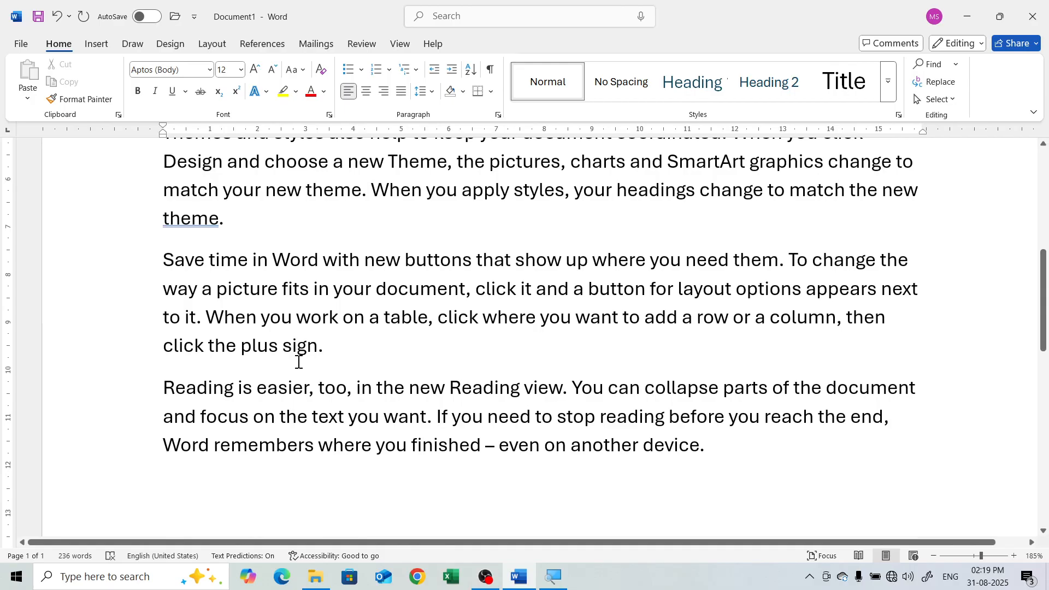
{"action": "scroll", "coordinate": [302, 364], "scroll_direction": "up", "scroll_amount": 4}
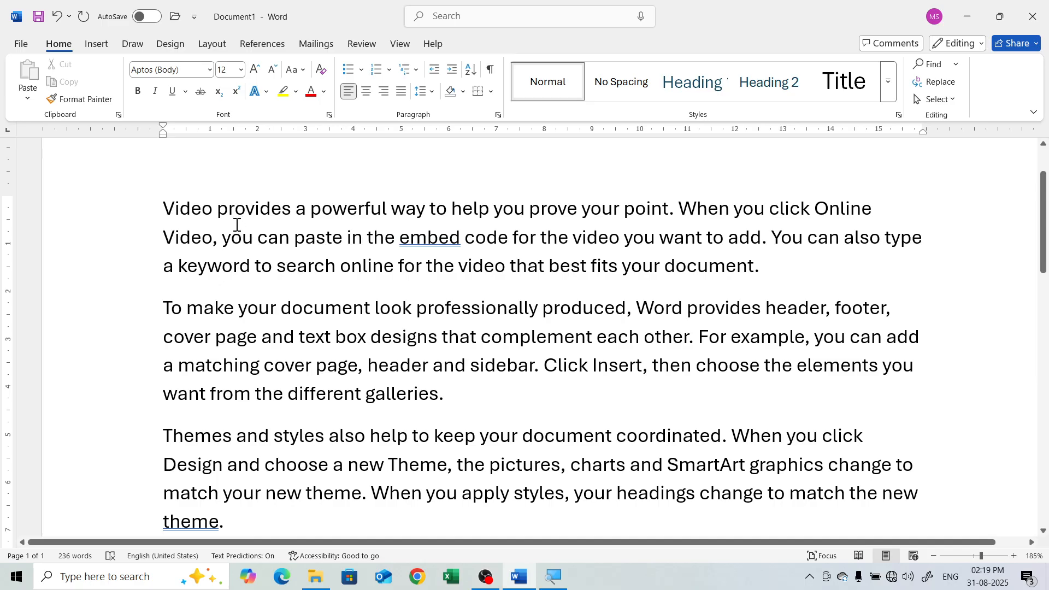
- Add the filler text "Fhdjska fdjeia" on a new line below the last paragraph
{"action": "scroll", "coordinate": [291, 257], "scroll_direction": "down", "scroll_amount": 4}
{"action": "scroll", "coordinate": [291, 257], "scroll_direction": "down", "scroll_amount": 2}
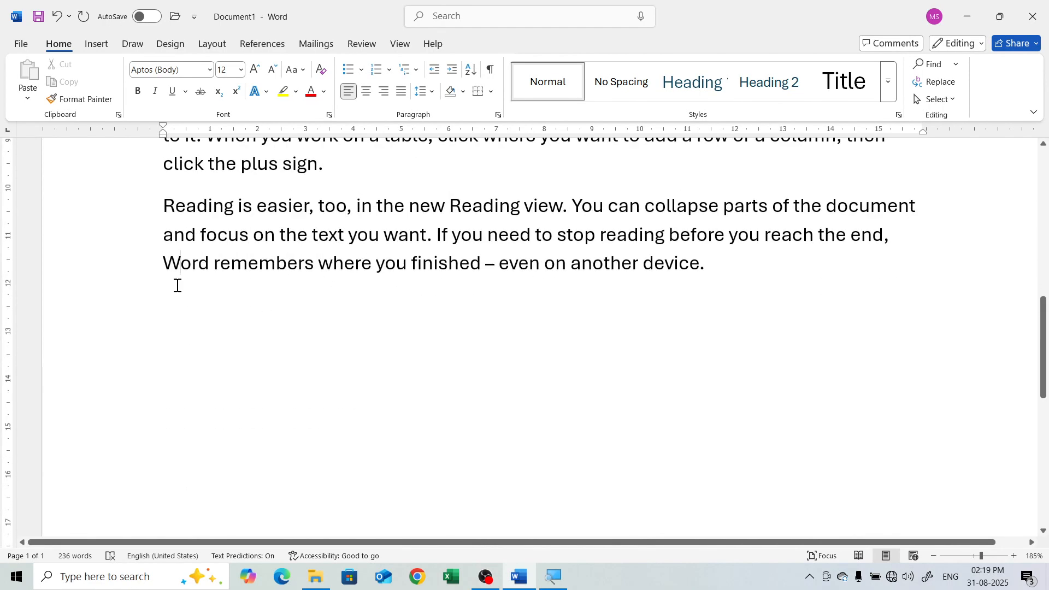
{"action": "key", "text": "Return"}
{"action": "type", "text": "fhdjska "}
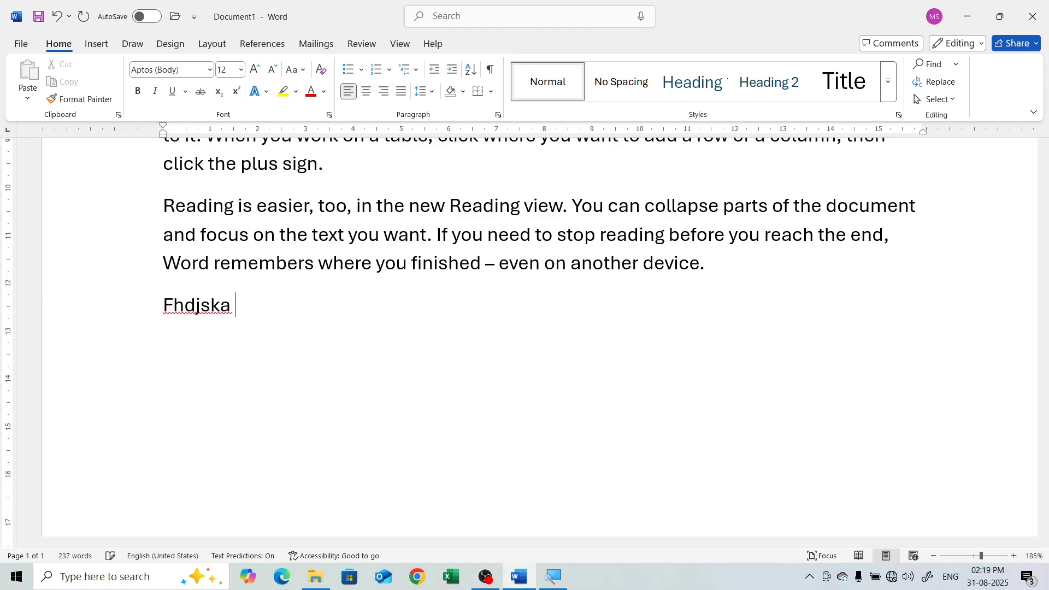
{"action": "type", "text": "fdjeia"}
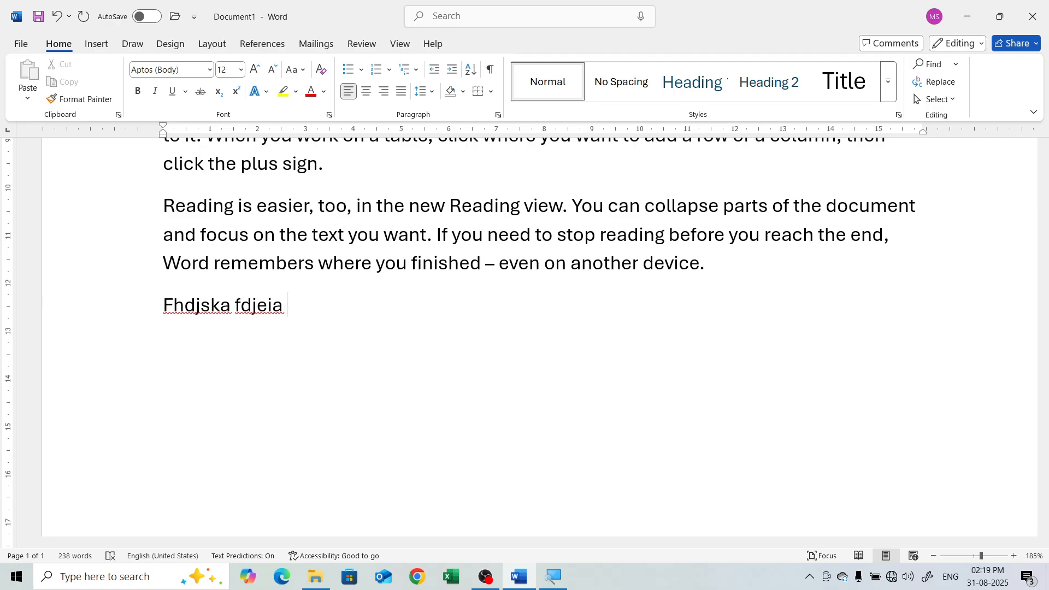
- Erase the filler text below the last paragraph
{"action": "key", "text": "BackSpace"}
{"action": "key", "text": "BackSpace"}
{"action": "key", "text": "BackSpace"}
{"action": "key", "text": "BackSpace"}
{"action": "key", "text": "BackSpace"}
{"action": "key", "text": "BackSpace"}
{"action": "key", "text": "BackSpace"}
{"action": "key", "text": "BackSpace"}
{"action": "key", "text": "BackSpace"}
{"action": "key", "text": "BackSpace"}
{"action": "key", "text": "BackSpace"}
{"action": "key", "text": "BackSpace"}
{"action": "key", "text": "BackSpace"}
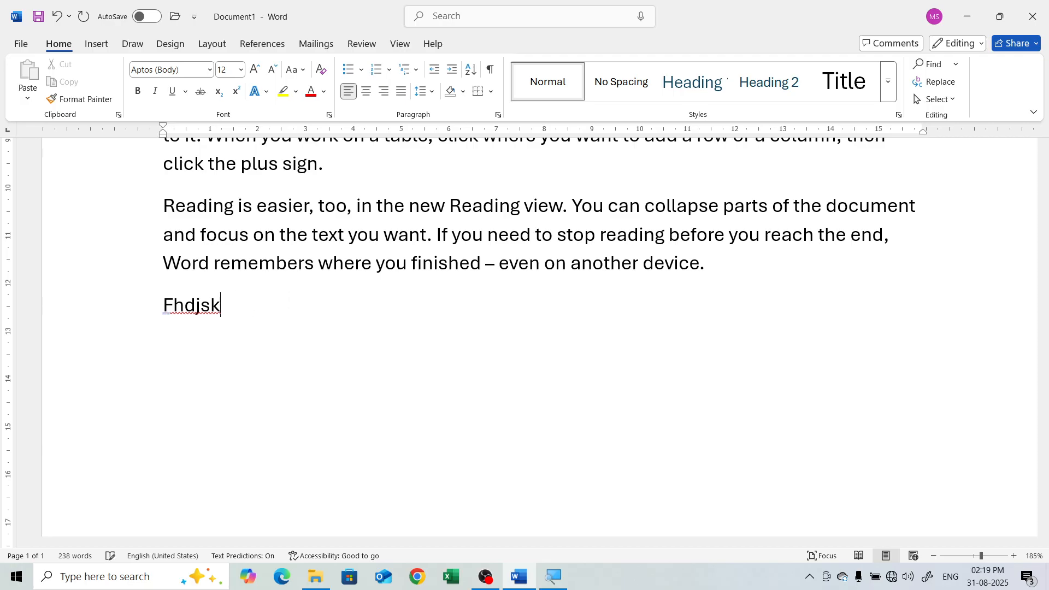
{"action": "key", "text": "BackSpace"}
{"action": "key", "text": "BackSpace"}
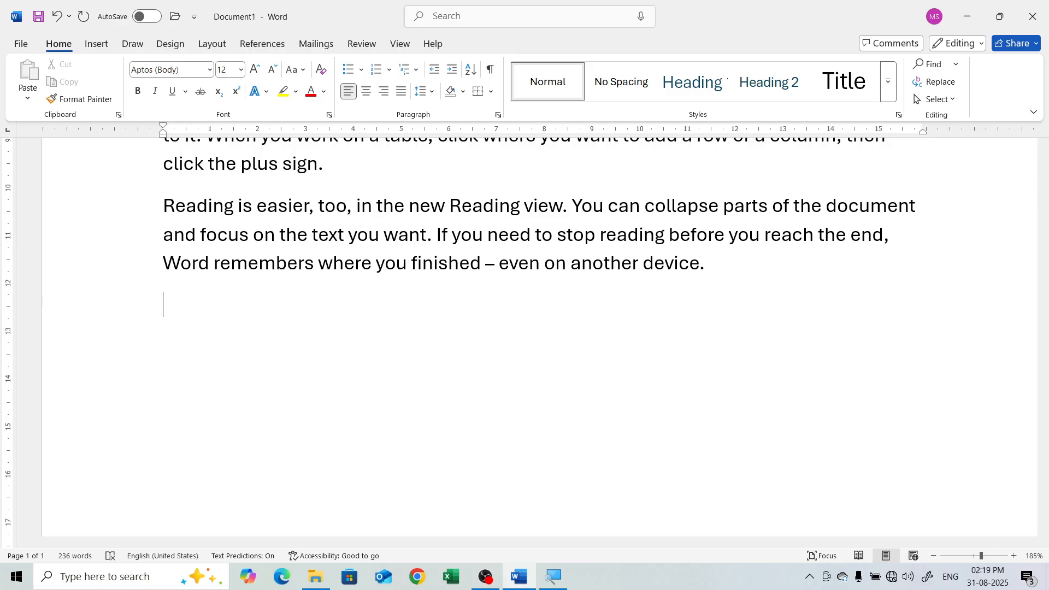
- Delete the word "finished" from the last paragraph's closing sentence and start retyping it
{"action": "left_click", "coordinate": [483, 264]}
{"action": "left_click", "coordinate": [415, 260]}
{"action": "left_click", "coordinate": [486, 265]}
{"action": "left_click", "coordinate": [474, 262]}
{"action": "left_click", "coordinate": [481, 261]}
{"action": "key", "text": "BackSpace"}
{"action": "key", "text": "BackSpace"}
{"action": "key", "text": "BackSpace"}
{"action": "key", "text": "BackSpace"}
{"action": "key", "text": "BackSpace"}
{"action": "key", "text": "BackSpace"}
{"action": "key", "text": "BackSpace"}
{"action": "key", "text": "BackSpace"}
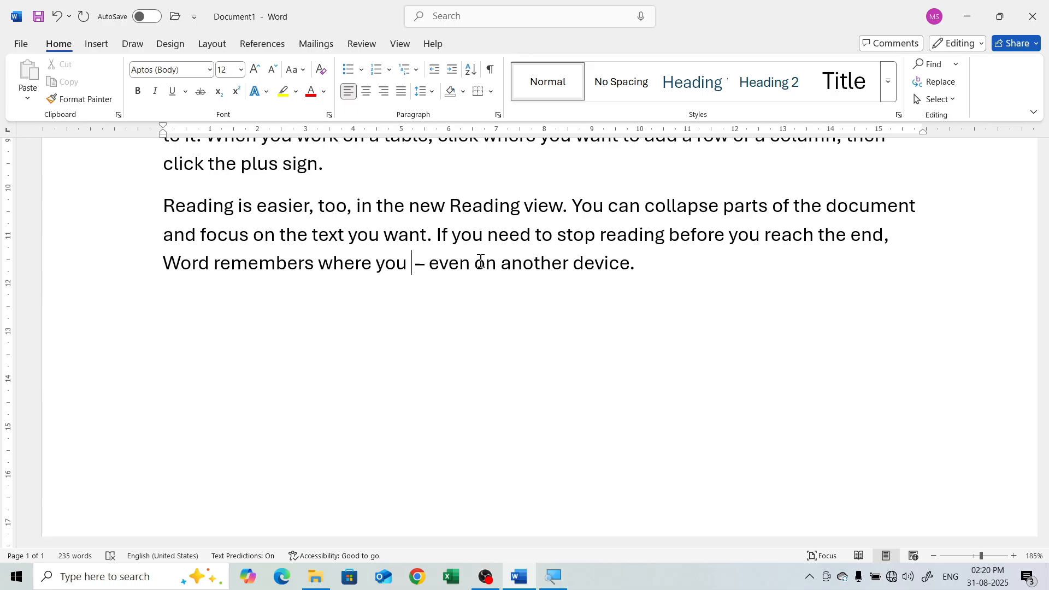
{"action": "type", "text": "f"}
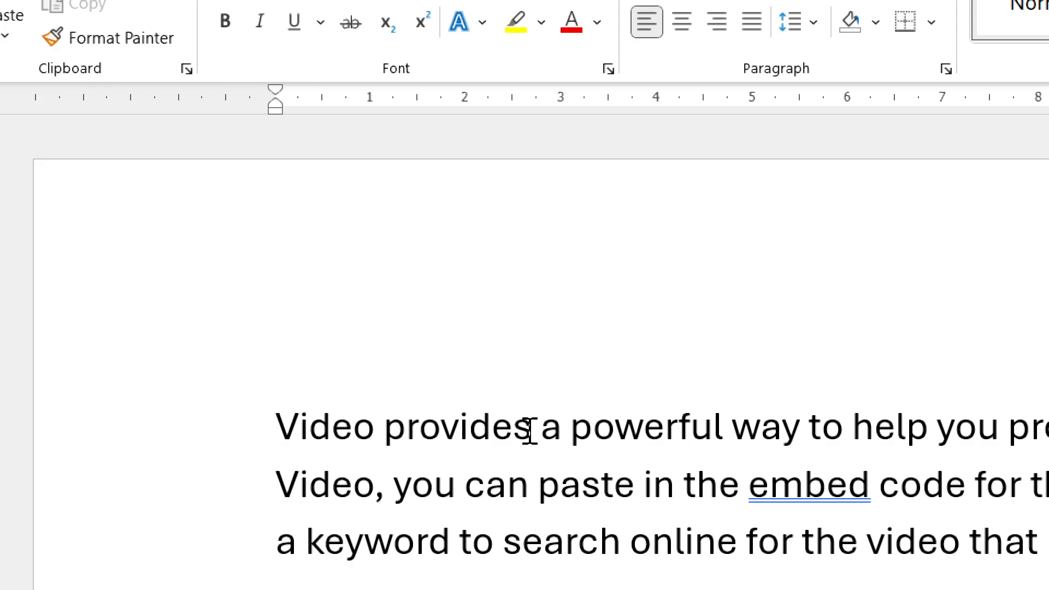
- Copy the word "provides" from the first sentence and paste it at the end of the first paragraph
{"action": "left_click_drag", "start_coordinate": [530, 430], "coordinate": [387, 429]}
{"action": "left_click", "coordinate": [460, 429]}
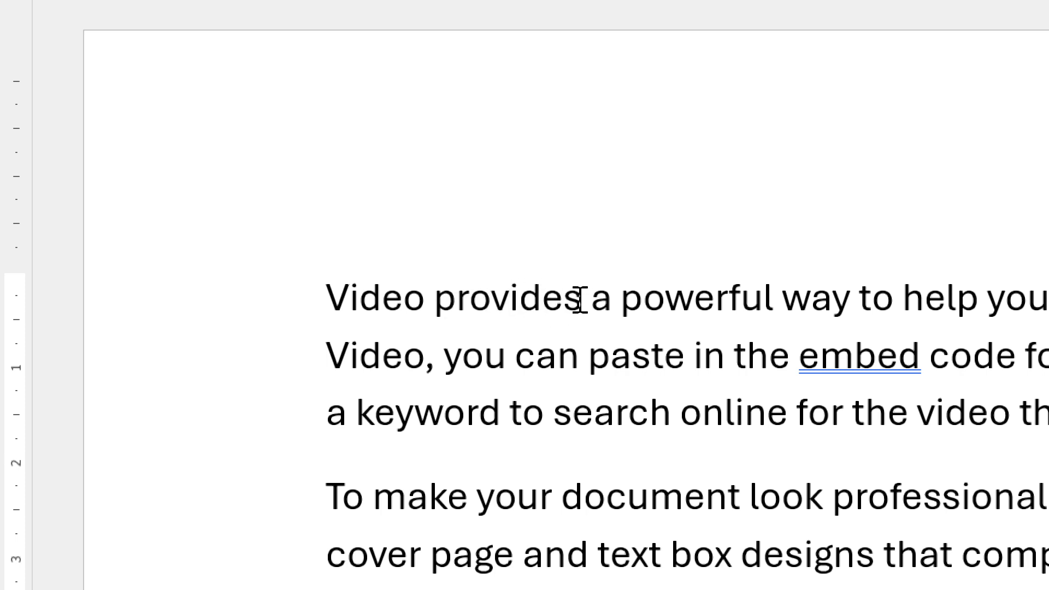
{"action": "left_click_drag", "start_coordinate": [580, 299], "coordinate": [438, 298]}
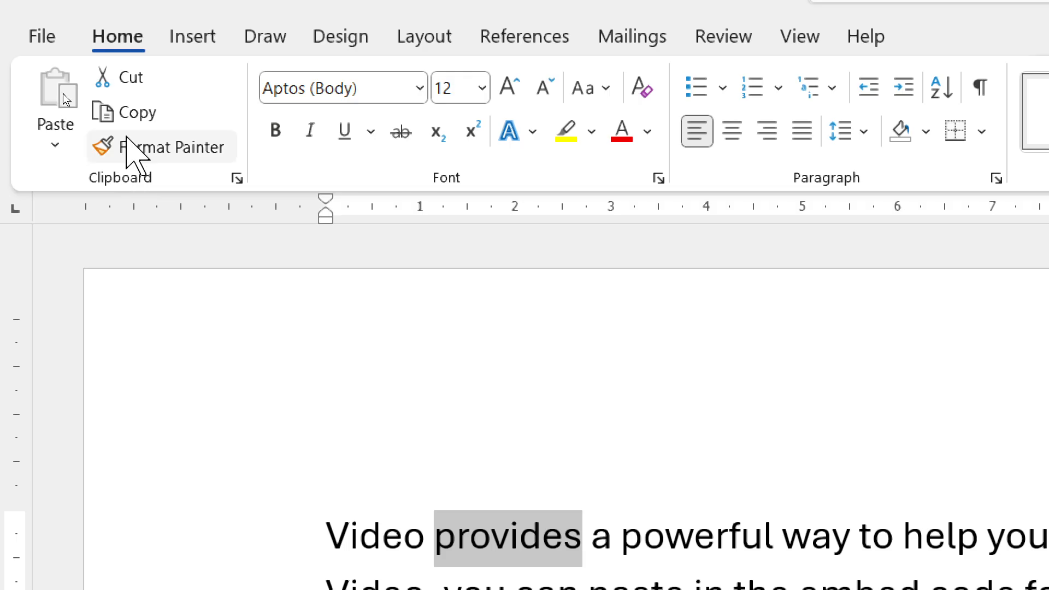
{"action": "left_click", "coordinate": [128, 115]}
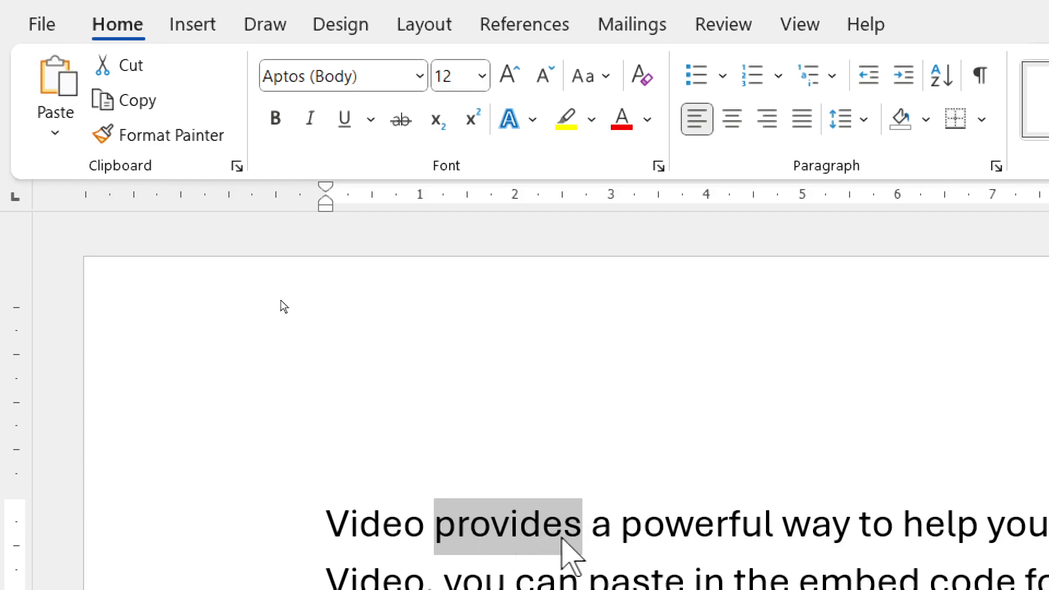
{"action": "left_click", "coordinate": [611, 525]}
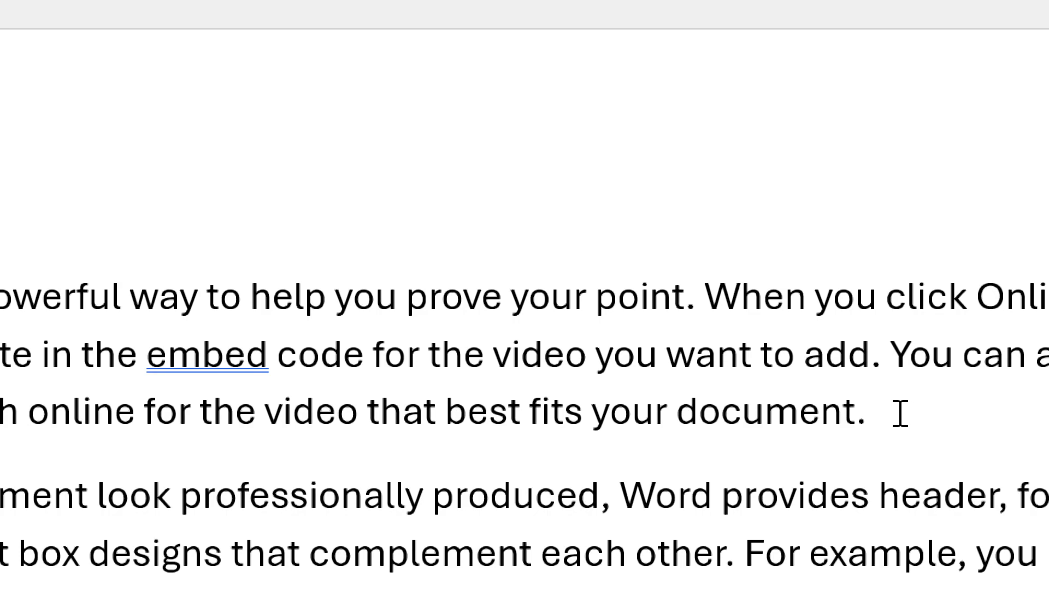
{"action": "left_click", "coordinate": [901, 414]}
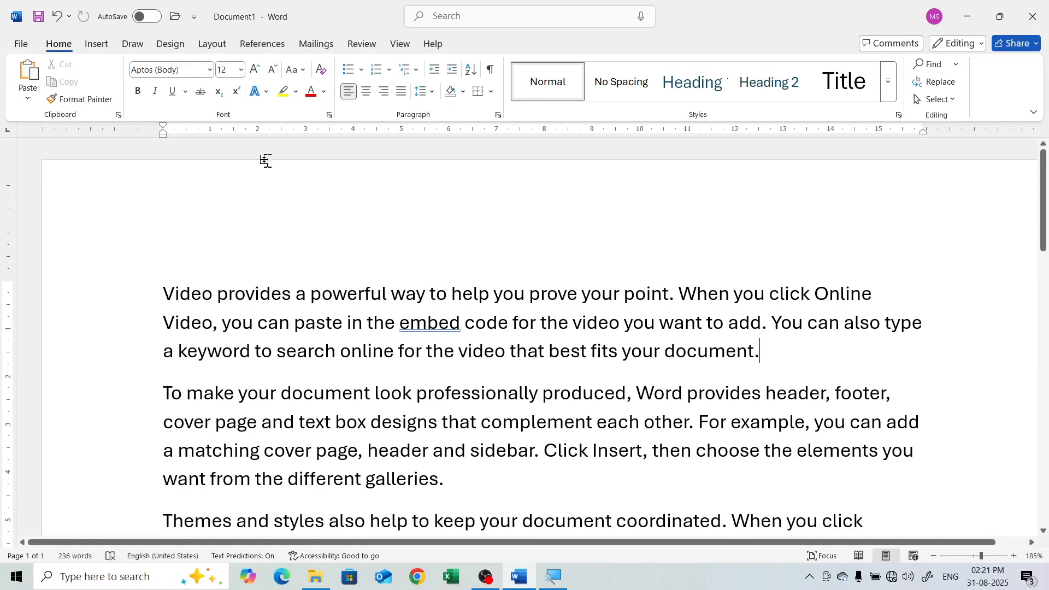
{"action": "left_click", "coordinate": [30, 75]}
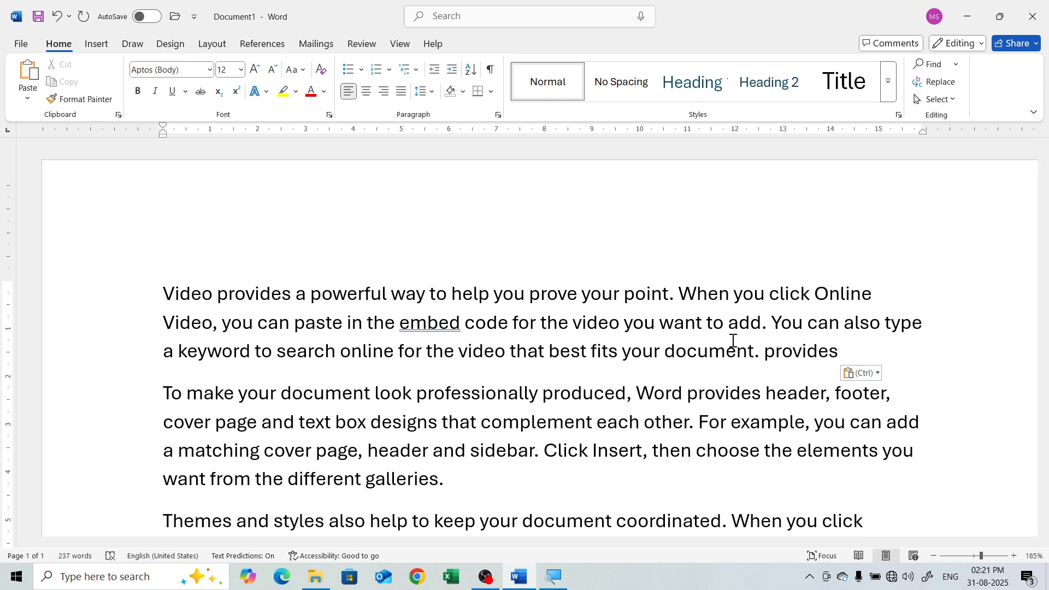
- Paste the copied word "provides" at the end of the second paragraph as well
{"action": "left_click_drag", "start_coordinate": [386, 481], "coordinate": [429, 482]}
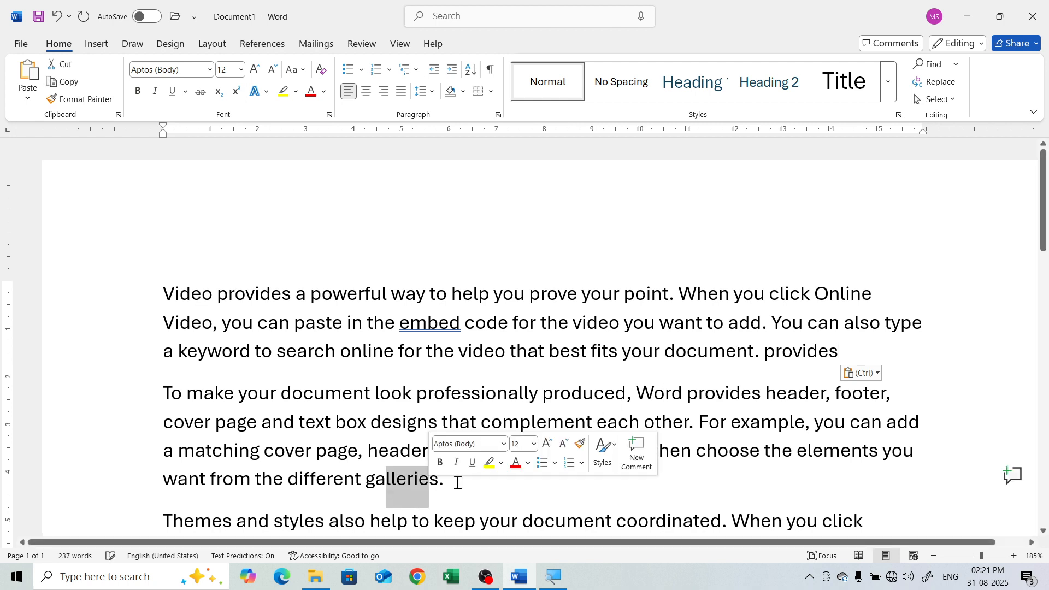
{"action": "left_click", "coordinate": [454, 483]}
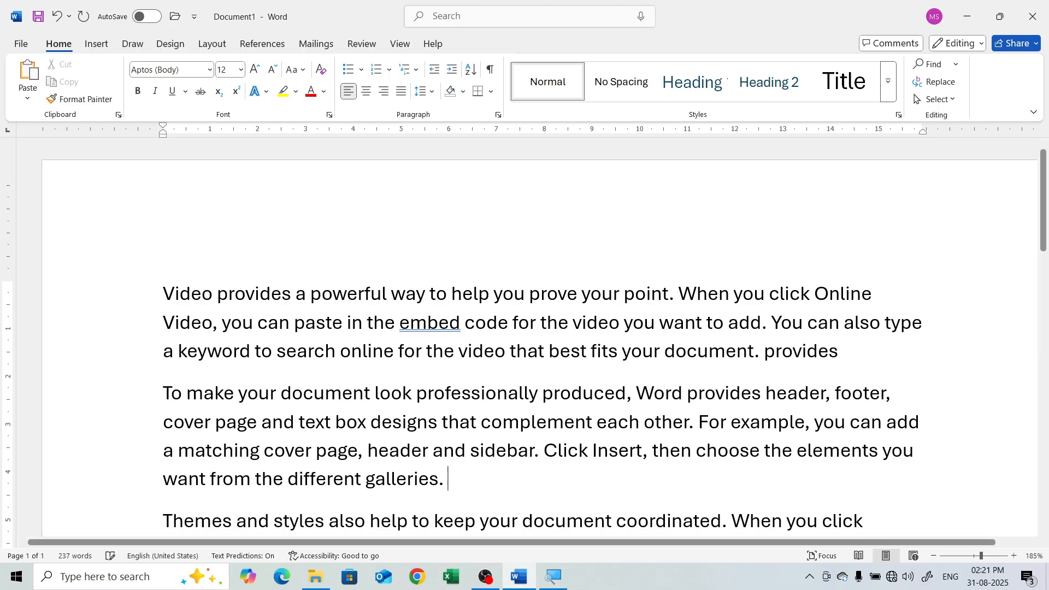
{"action": "left_click", "coordinate": [29, 70]}
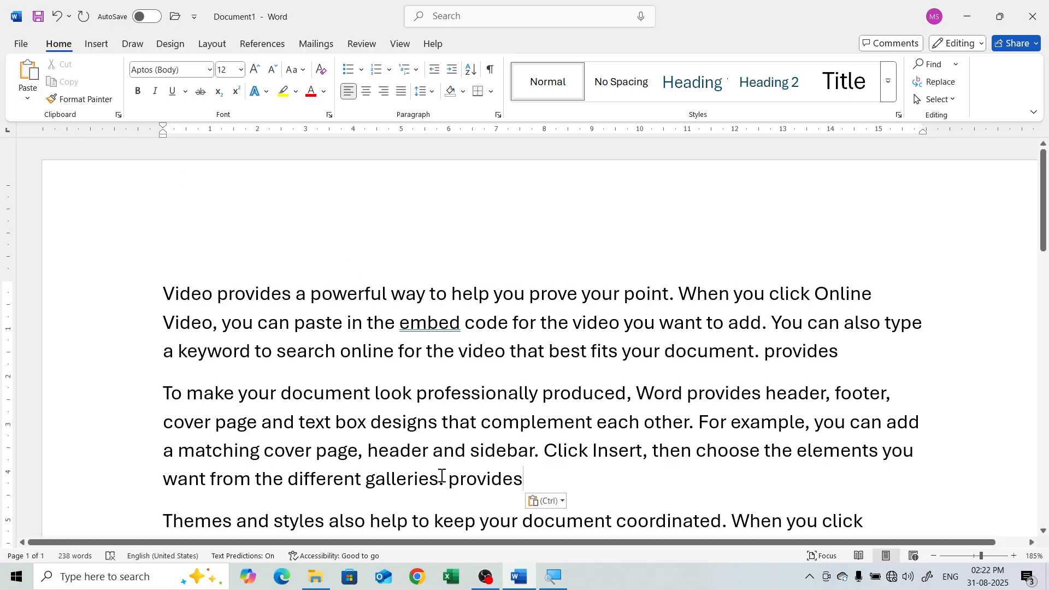
{"action": "left_click_drag", "start_coordinate": [218, 295], "coordinate": [280, 305]}
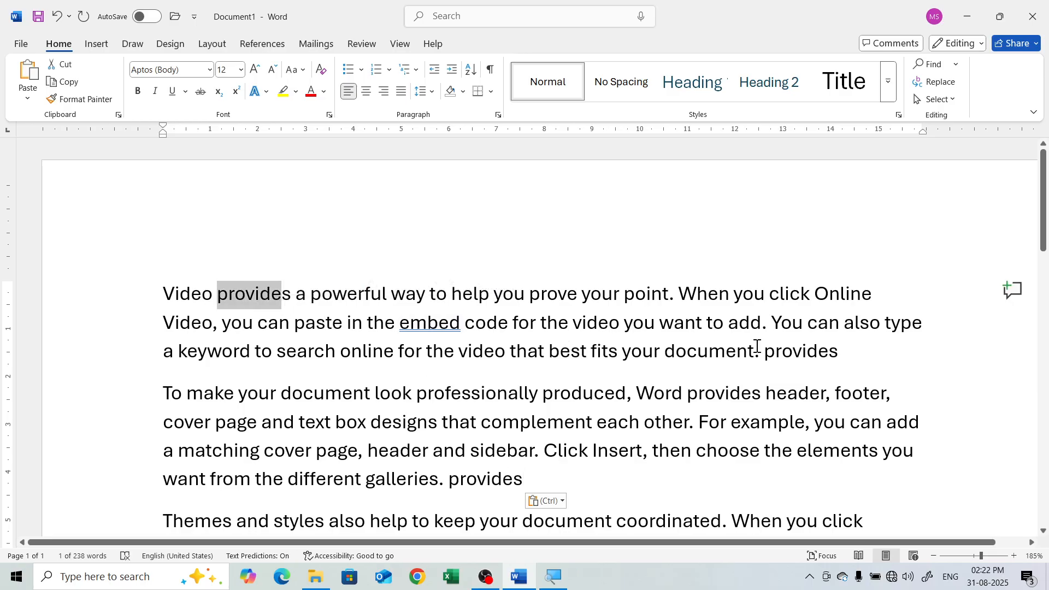
{"action": "left_click_drag", "start_coordinate": [766, 355], "coordinate": [837, 356]}
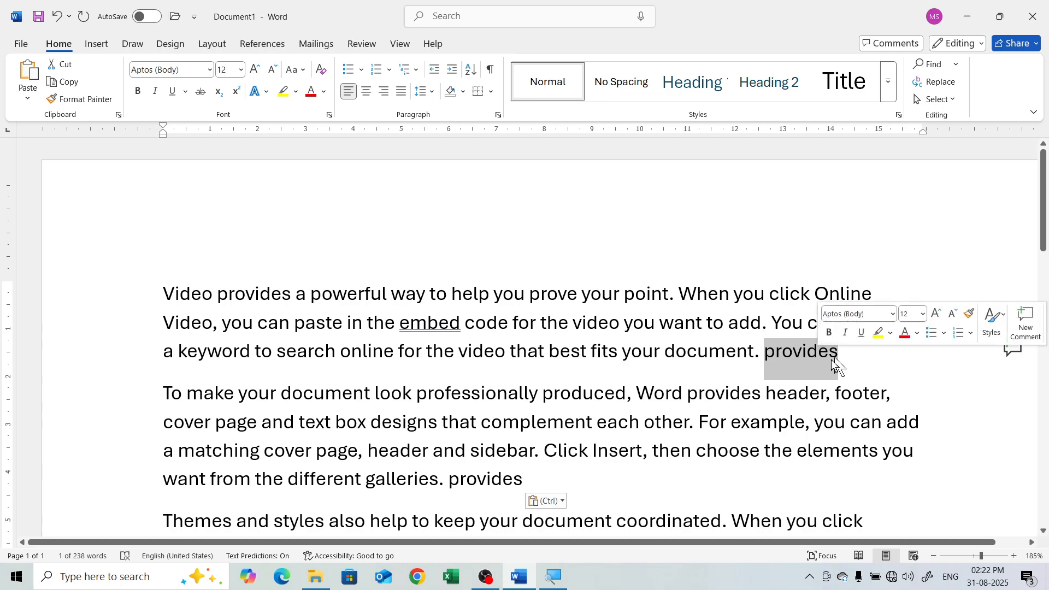
{"action": "left_click_drag", "start_coordinate": [440, 480], "coordinate": [513, 483]}
{"action": "left_click", "coordinate": [478, 480]}
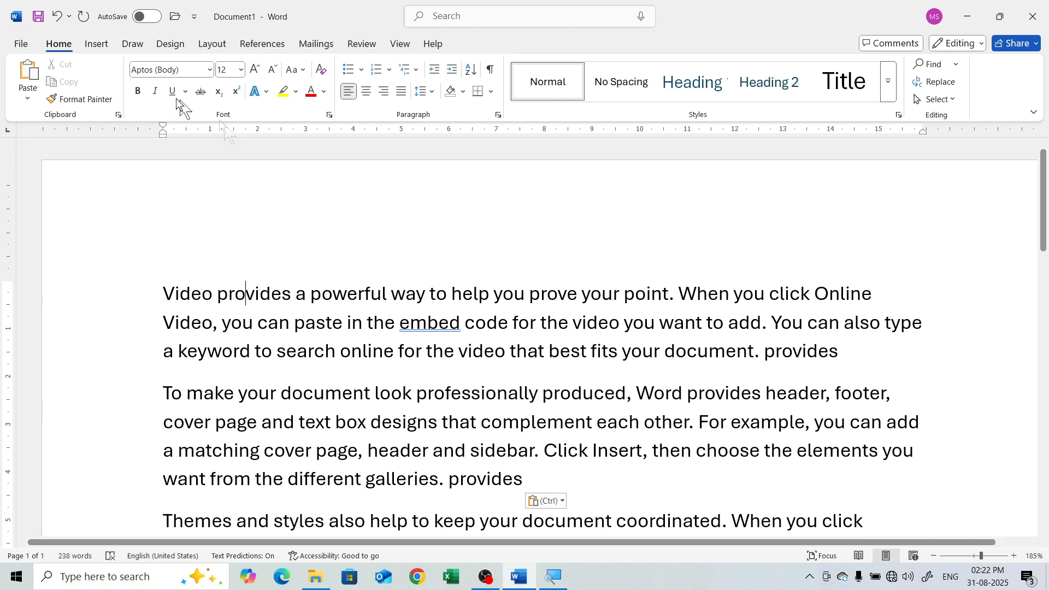
- Cut the word "point" from the first sentence and paste it at the end of the first paragraph
{"action": "left_click", "coordinate": [317, 300]}
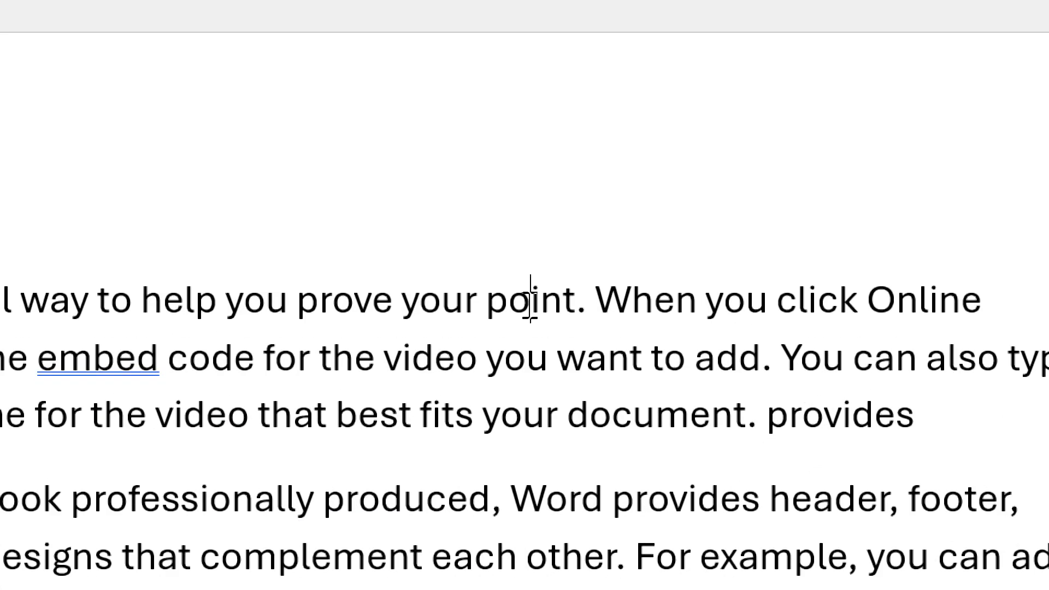
{"action": "double_click", "coordinate": [825, 481]}
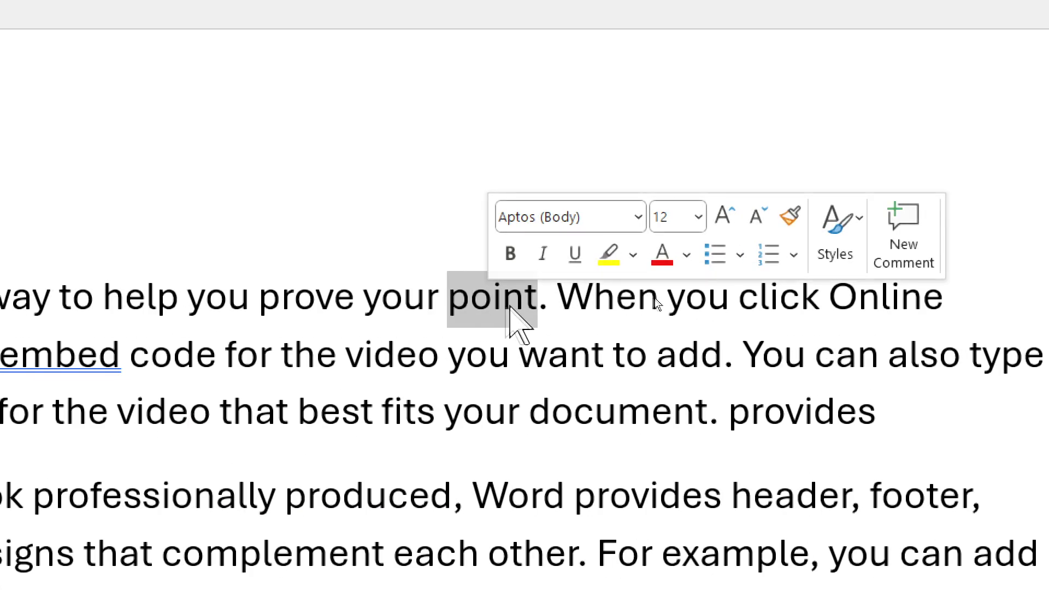
{"action": "left_click", "coordinate": [544, 300]}
{"action": "left_click_drag", "start_coordinate": [538, 299], "coordinate": [453, 298]}
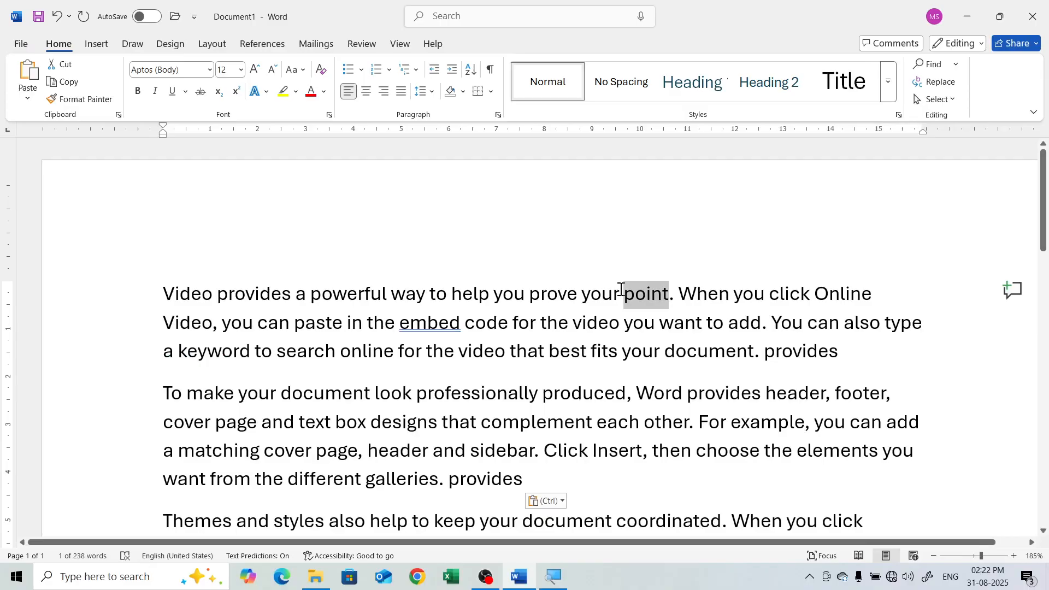
{"action": "left_click", "coordinate": [55, 67]}
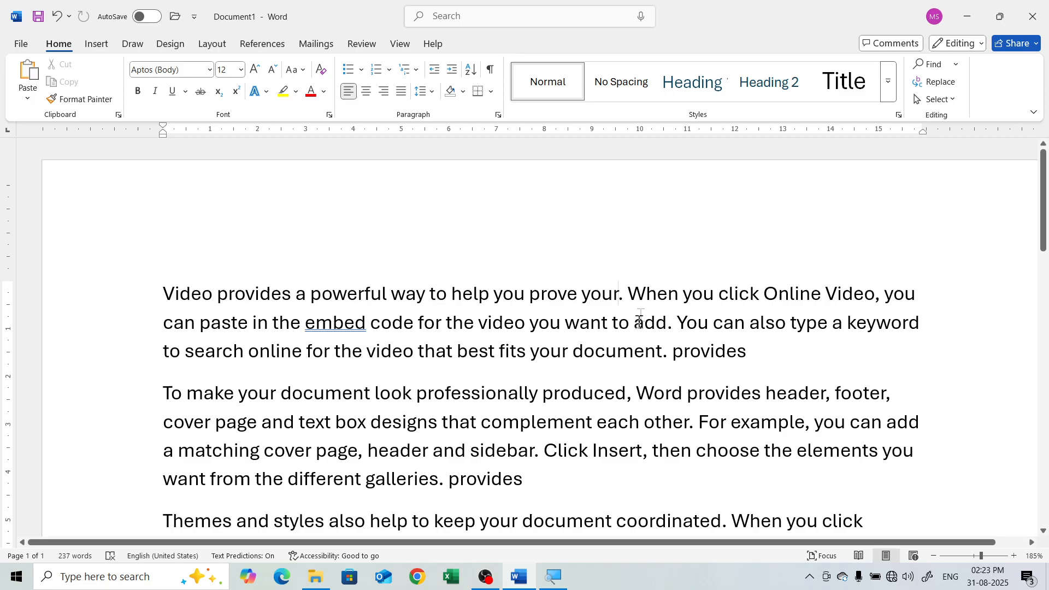
{"action": "left_click", "coordinate": [759, 353]}
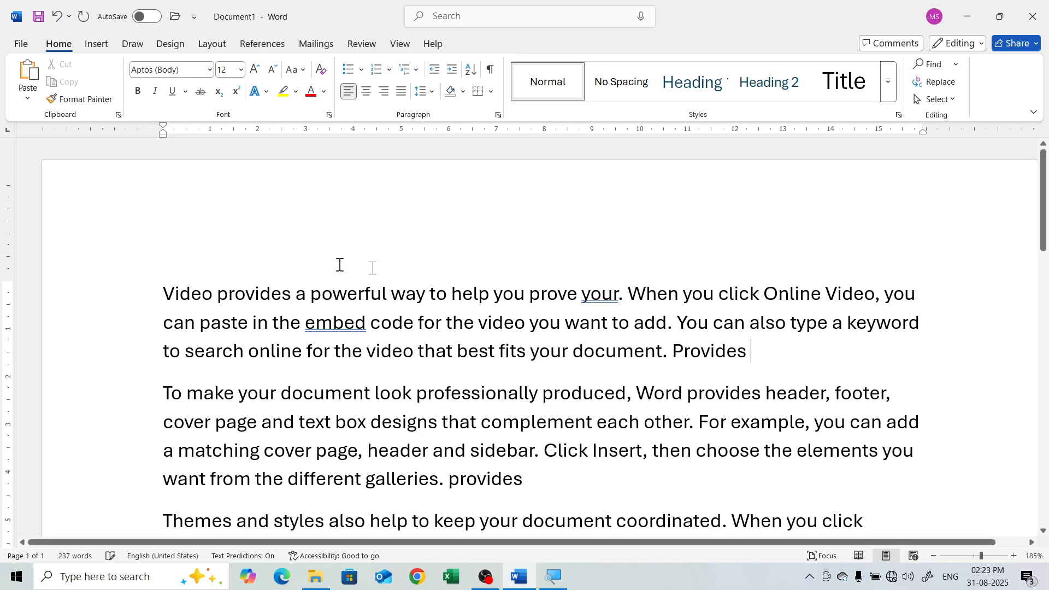
{"action": "left_click", "coordinate": [28, 74]}
{"action": "double_click", "coordinate": [770, 352]}
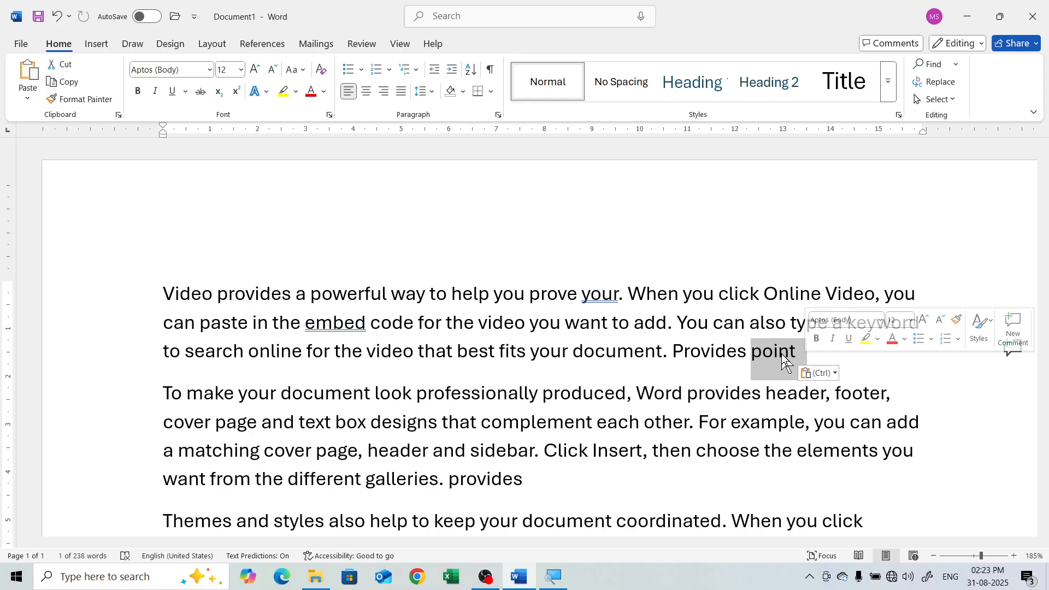
{"action": "left_click", "coordinate": [756, 358]}
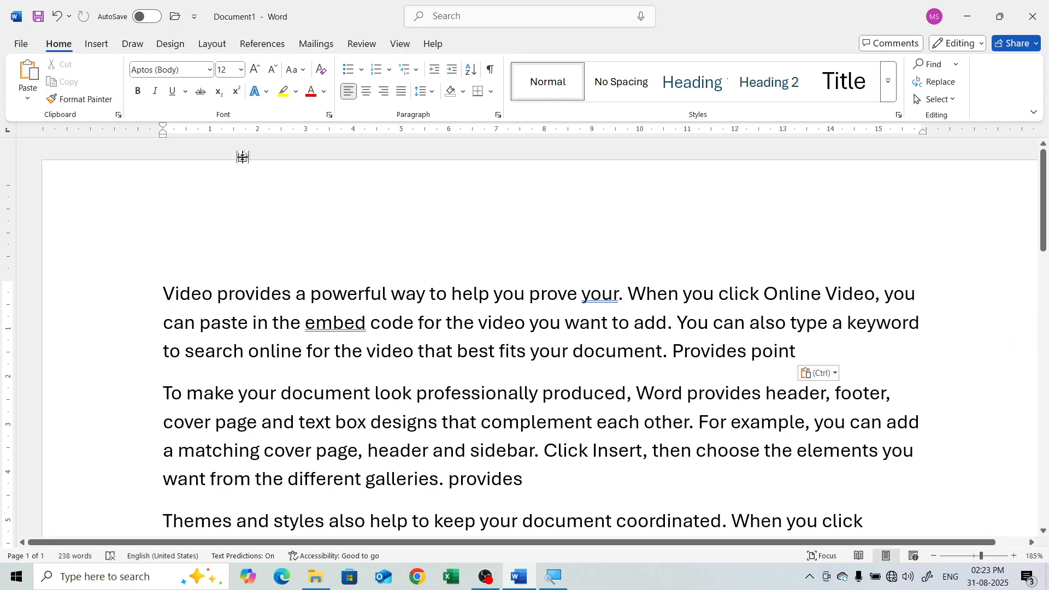
- Copy the word "powerful" from the first sentence and paste it at the end of the first paragraph
{"action": "left_click", "coordinate": [825, 351]}
{"action": "double_click", "coordinate": [353, 295]}
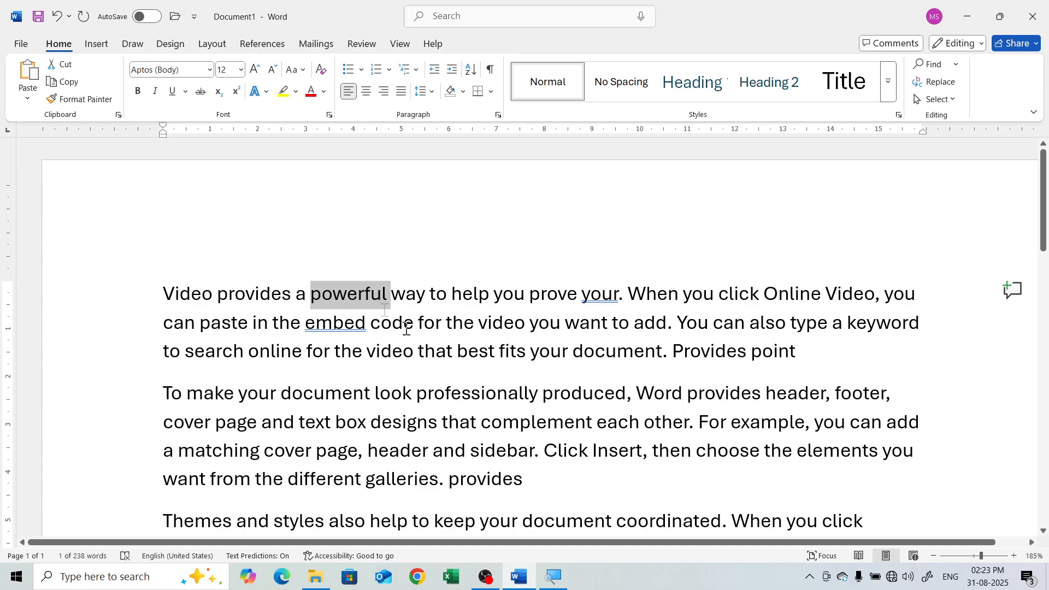
{"action": "left_click", "coordinate": [819, 352]}
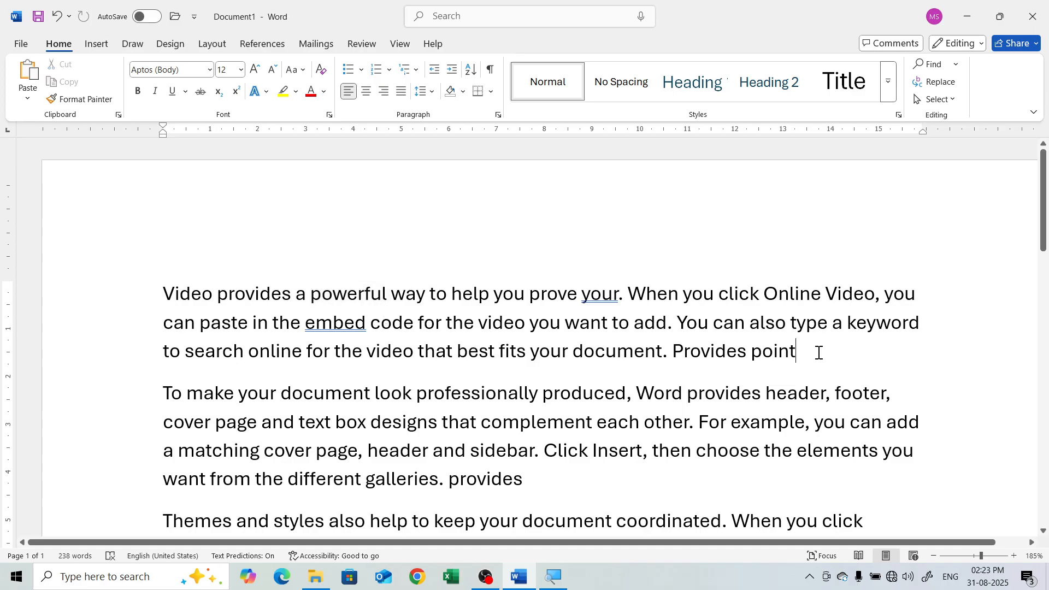
{"action": "key", "text": "ctrl+v"}
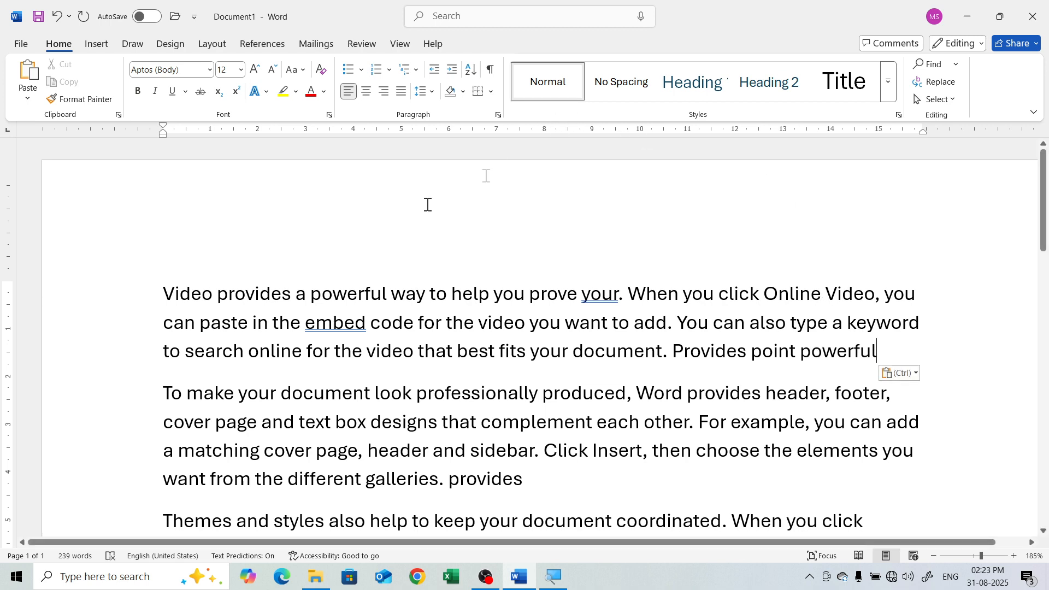
- Remove the word "powerful" from the first sentence and paste it after "document" in the second paragraph
{"action": "double_click", "coordinate": [333, 295]}
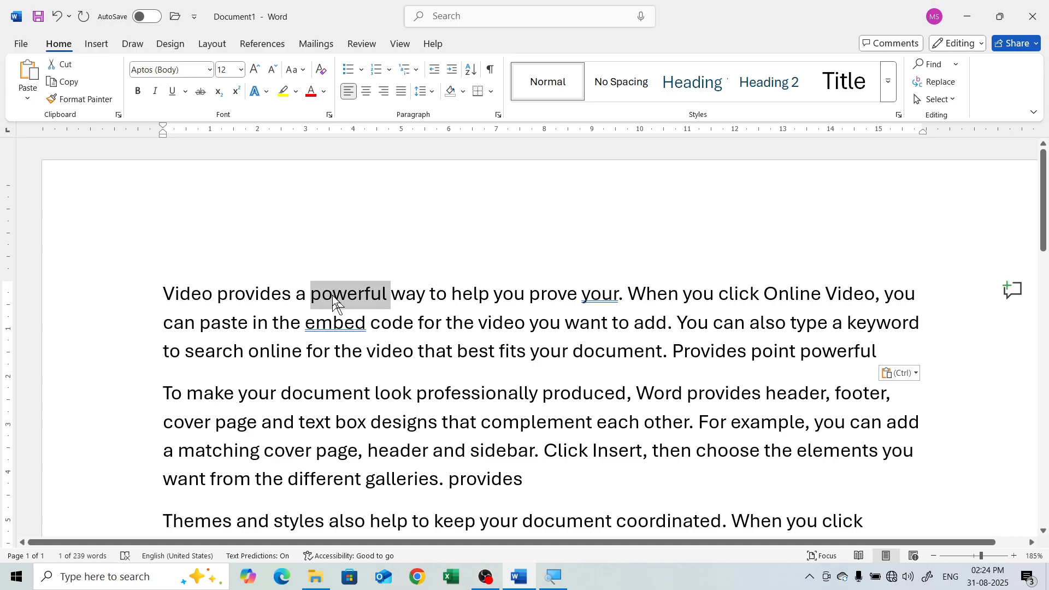
{"action": "key", "text": "Delete"}
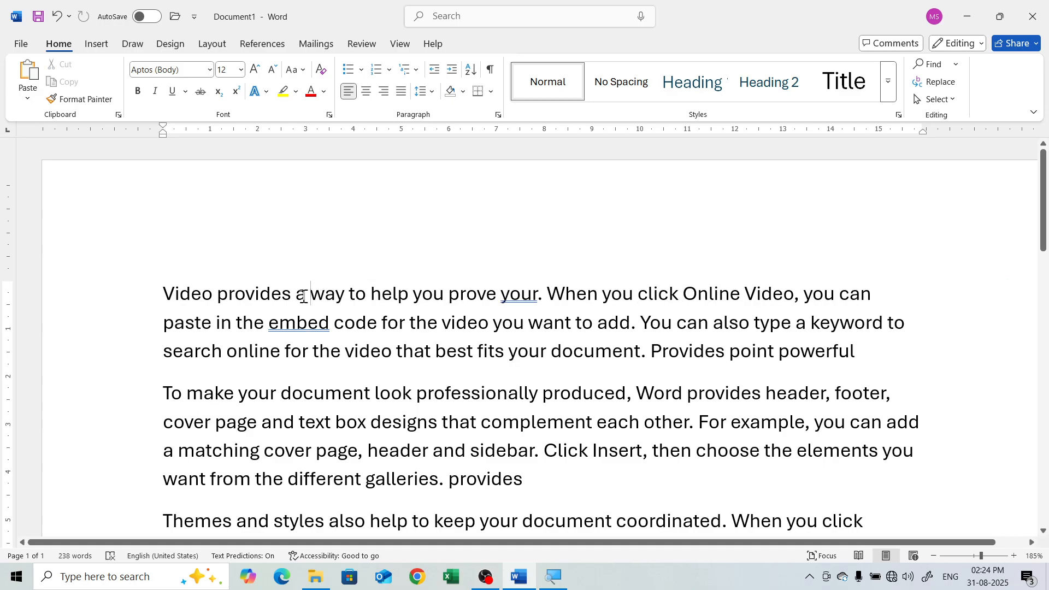
{"action": "left_click_drag", "start_coordinate": [304, 296], "coordinate": [311, 296]}
{"action": "left_click", "coordinate": [365, 389]}
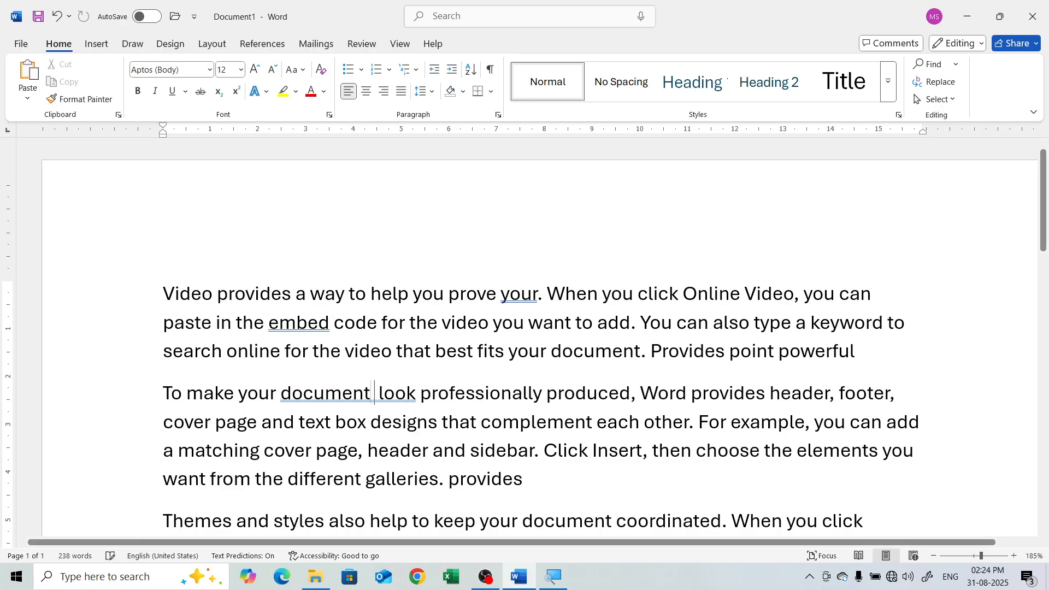
{"action": "key", "text": "ctrl+v"}
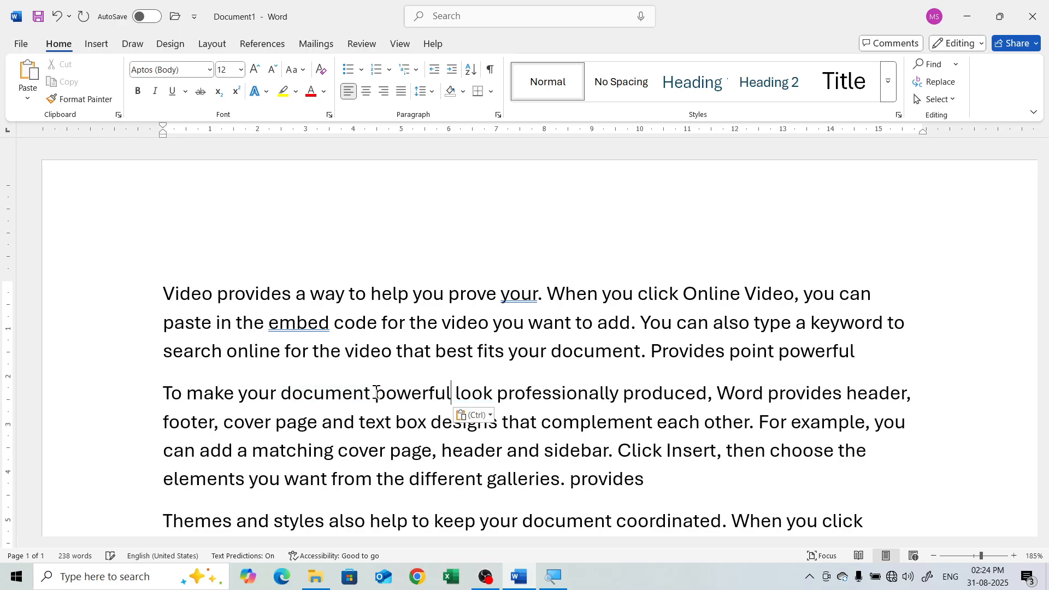
{"action": "left_click", "coordinate": [482, 396]}
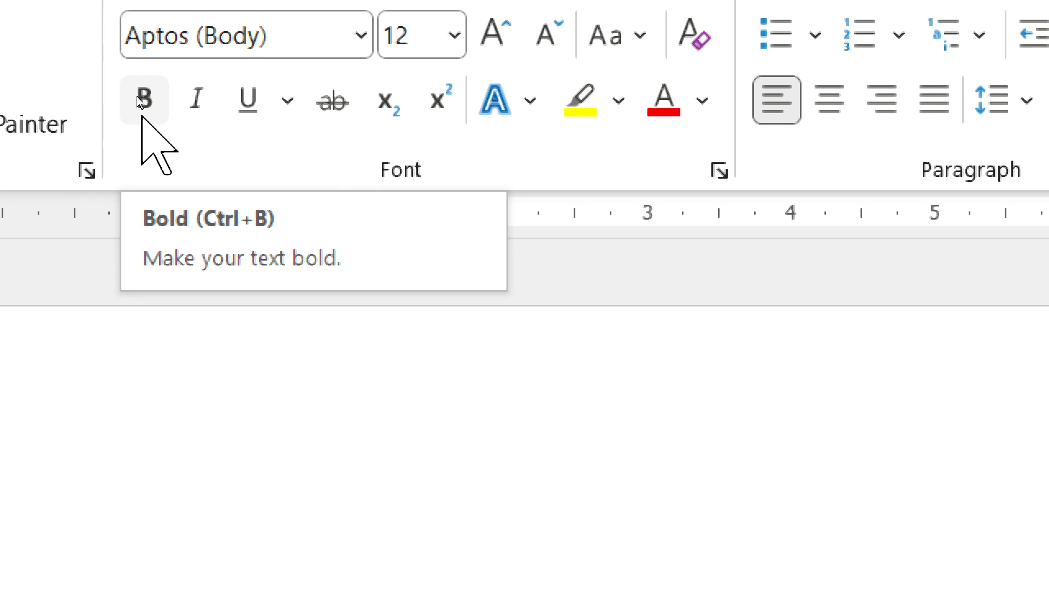
- Make the word "provides" in the first sentence bold and remove the bold formatting again
{"action": "double_click", "coordinate": [437, 448]}
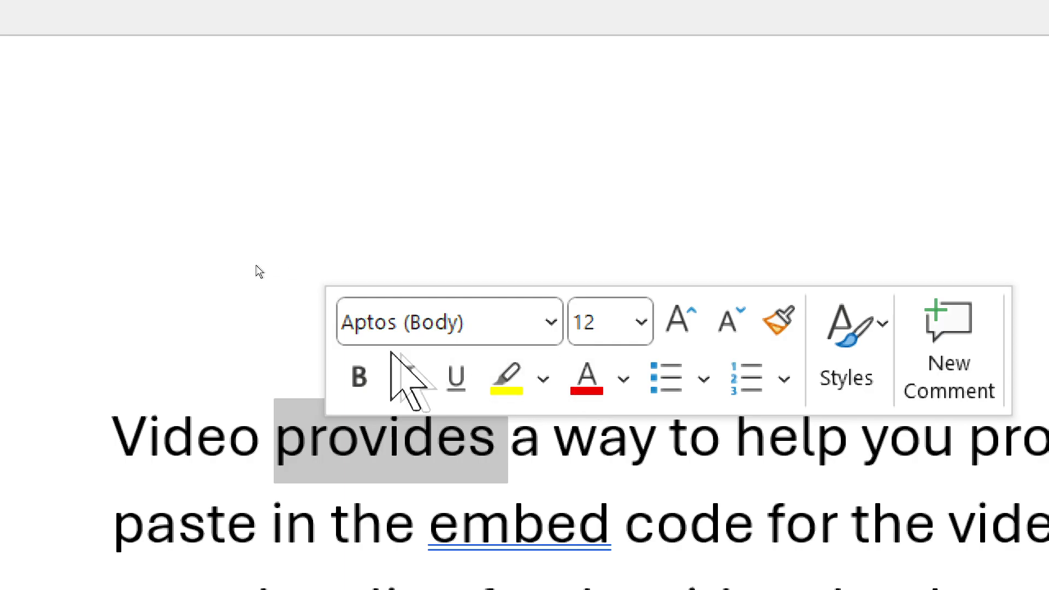
{"action": "left_click", "coordinate": [358, 377]}
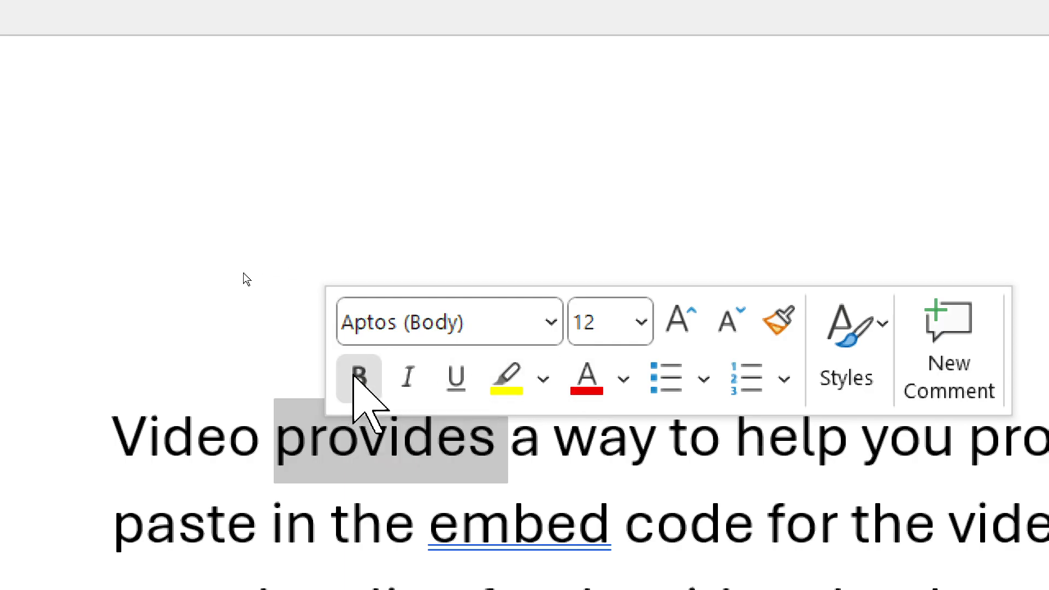
{"action": "left_click", "coordinate": [366, 438]}
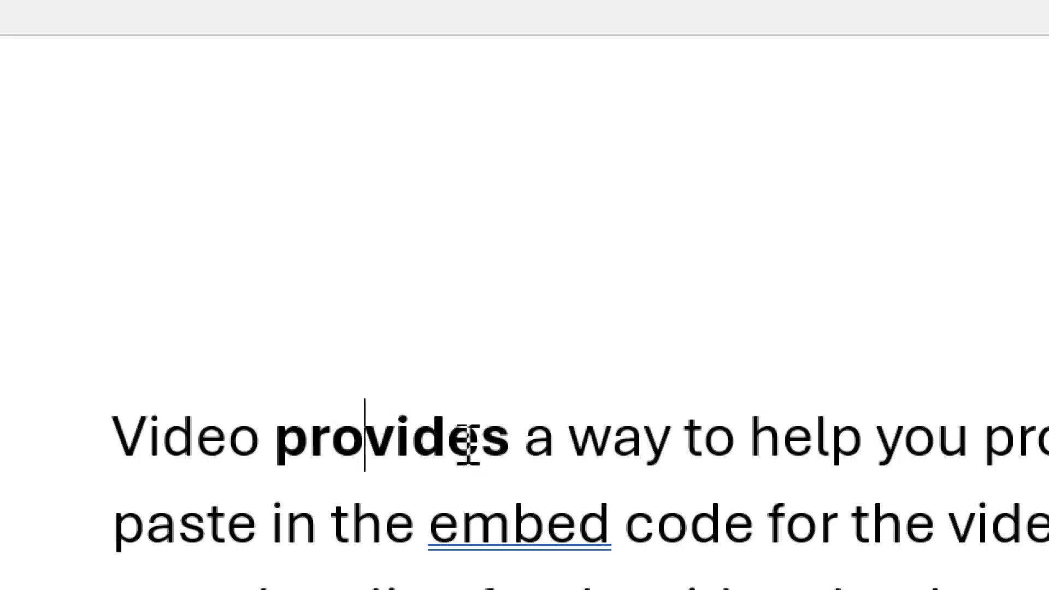
{"action": "double_click", "coordinate": [388, 434]}
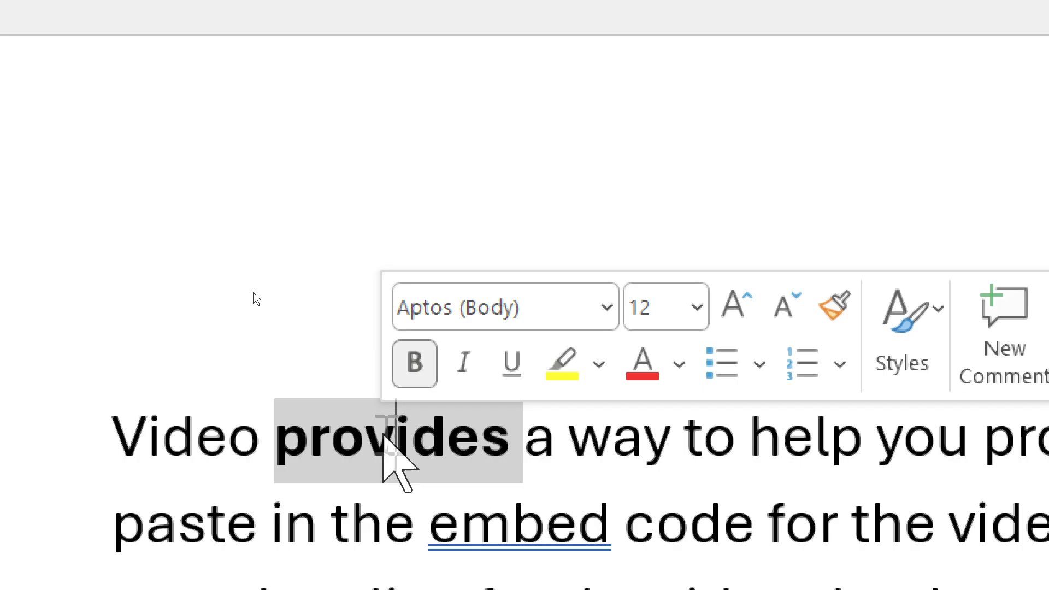
{"action": "left_click", "coordinate": [415, 362]}
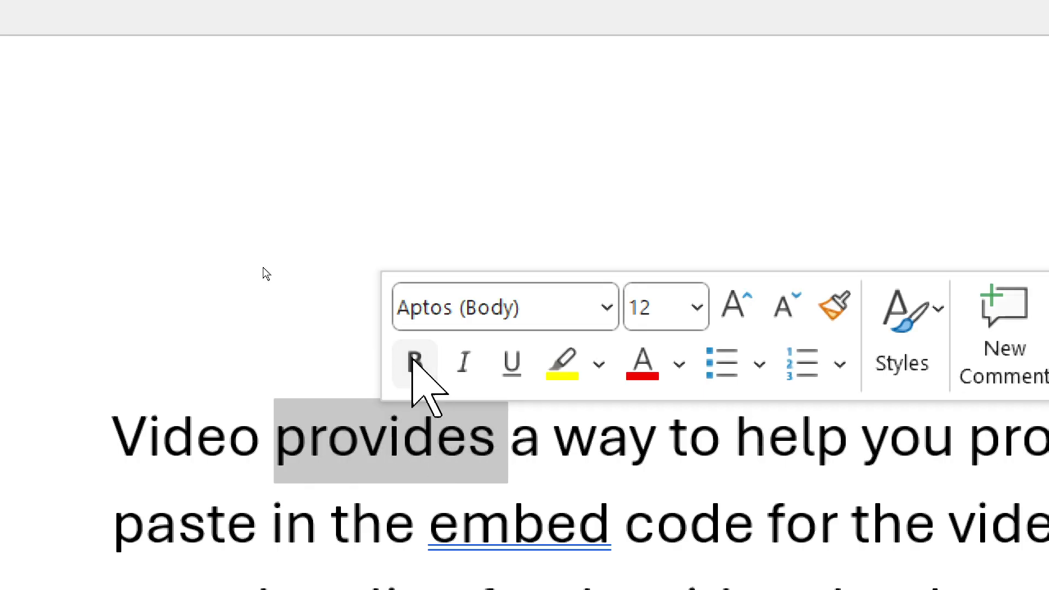
{"action": "left_click", "coordinate": [407, 448]}
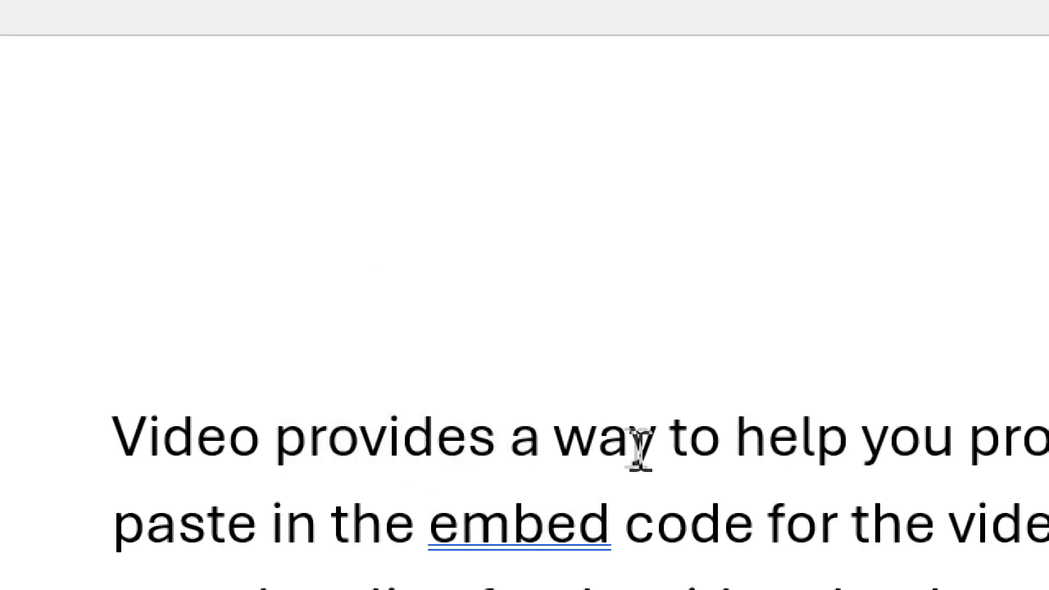
- Italicize the word "way" in the first sentence
{"action": "left_click_drag", "start_coordinate": [562, 438], "coordinate": [655, 440]}
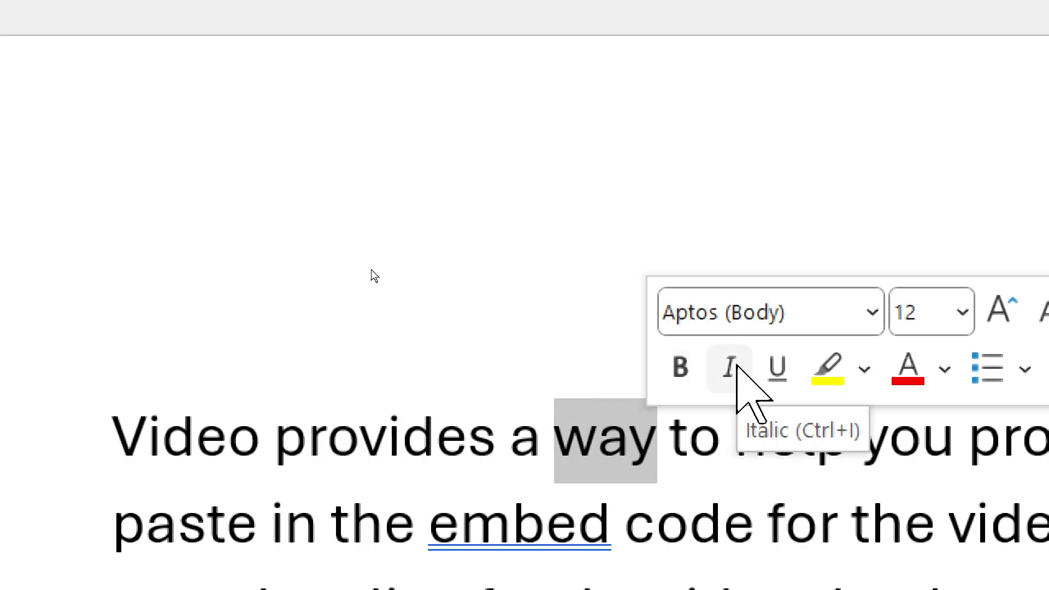
{"action": "left_click", "coordinate": [738, 364]}
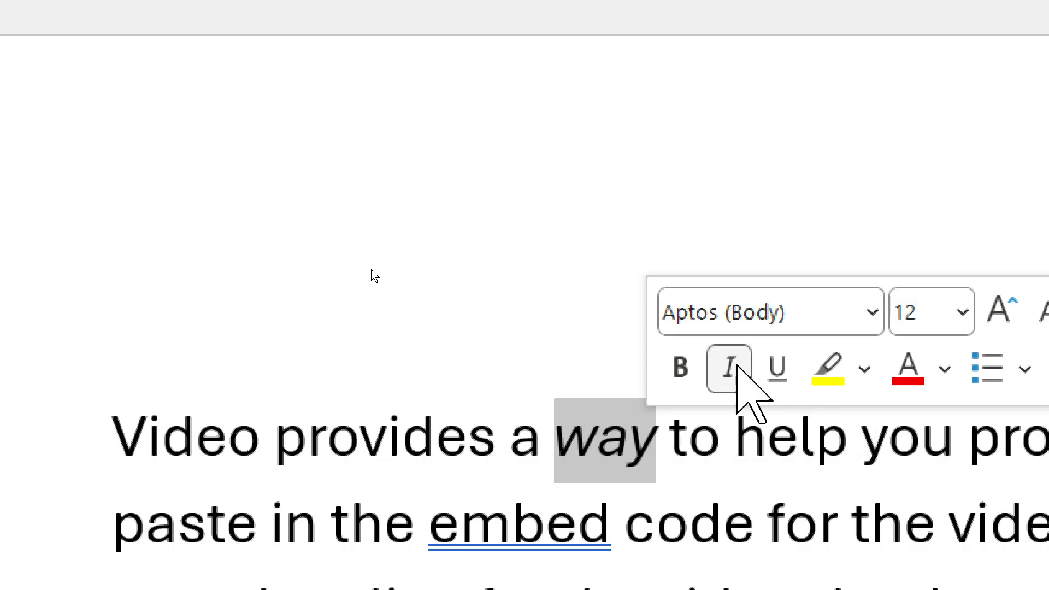
{"action": "left_click", "coordinate": [633, 453]}
{"action": "left_click", "coordinate": [469, 437]}
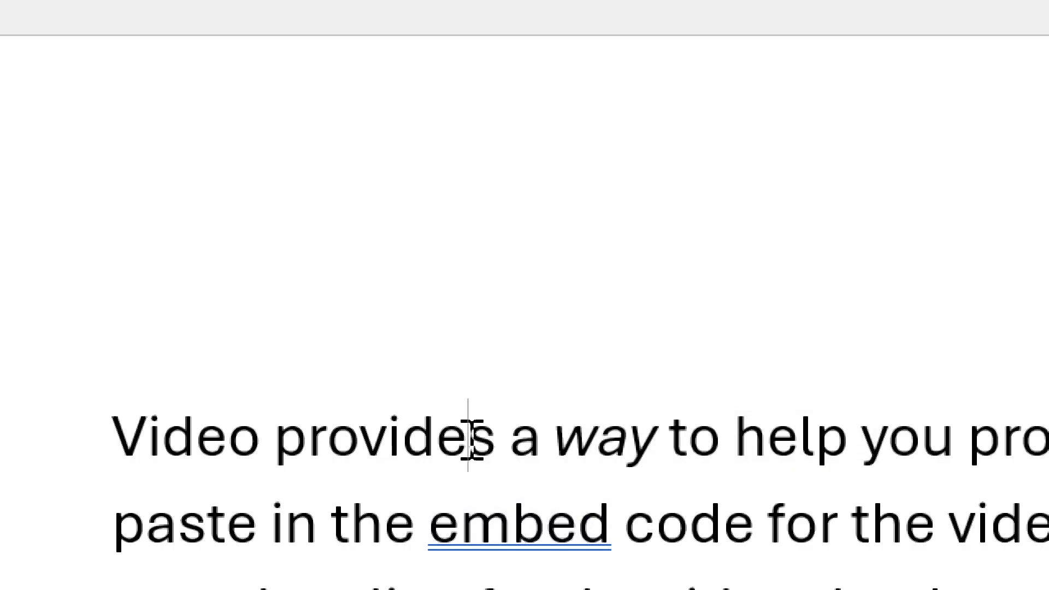
- Underline the word "help" in the first sentence and remove its underline again
{"action": "double_click", "coordinate": [799, 440]}
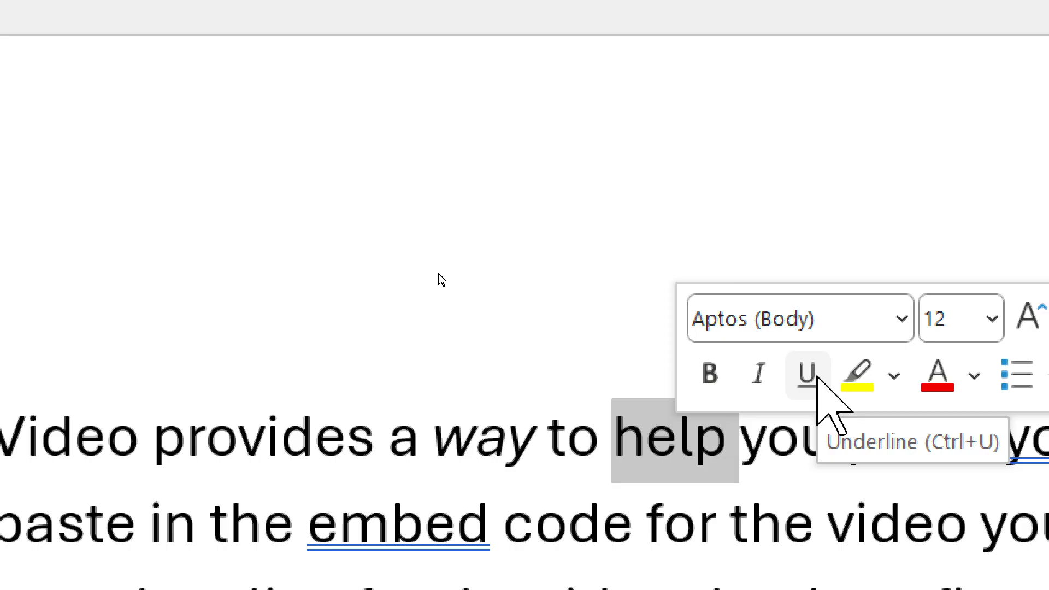
{"action": "left_click", "coordinate": [807, 375]}
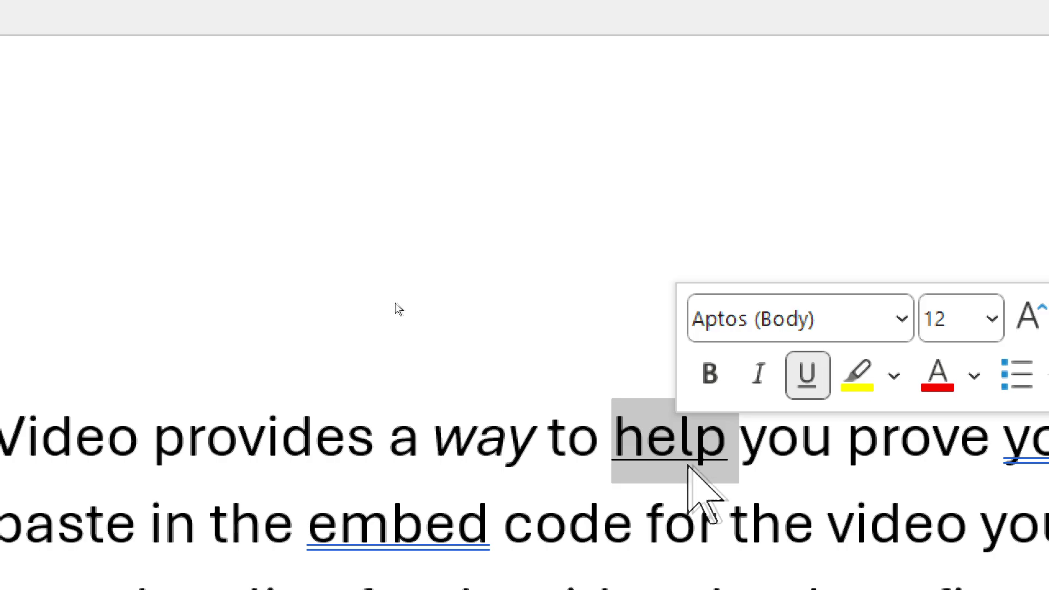
{"action": "left_click", "coordinate": [805, 385]}
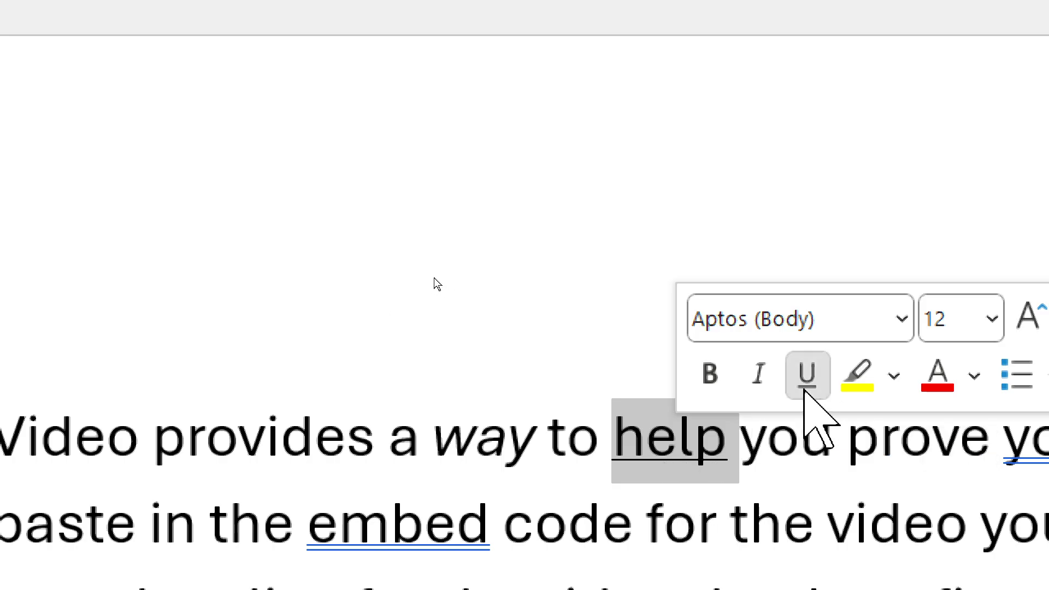
{"action": "left_click", "coordinate": [804, 386]}
{"action": "left_click", "coordinate": [804, 385]}
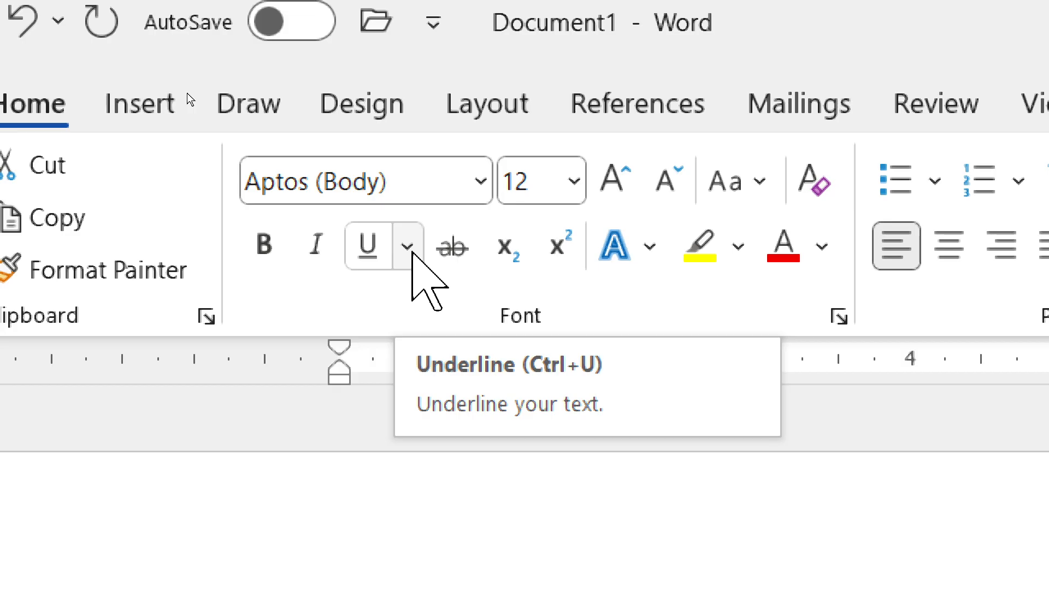
- Apply a double underline to the word "provides" in the first sentence
{"action": "left_click", "coordinate": [407, 246]}
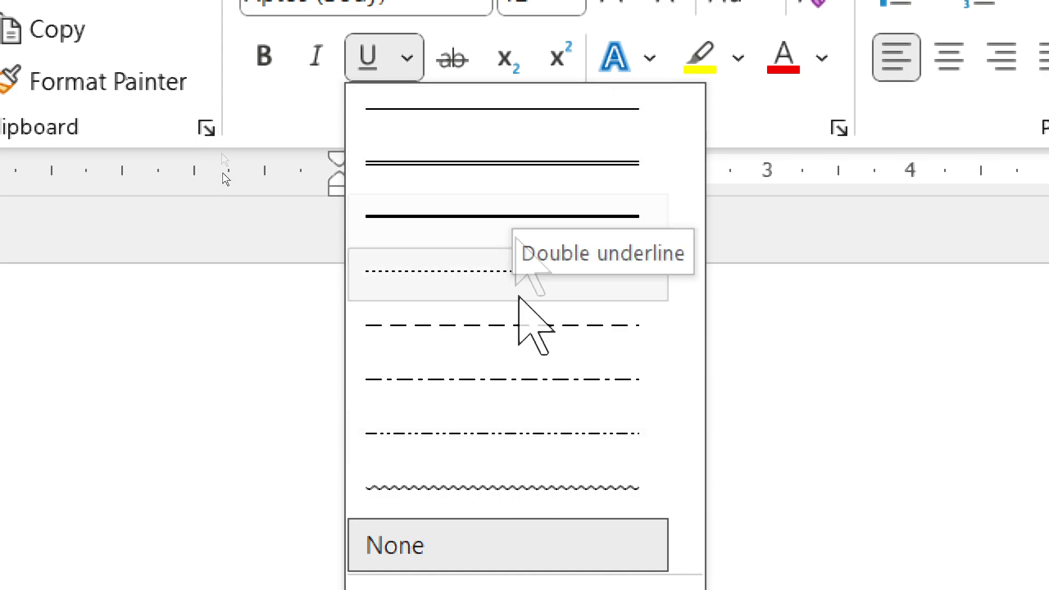
{"action": "left_click", "coordinate": [927, 456]}
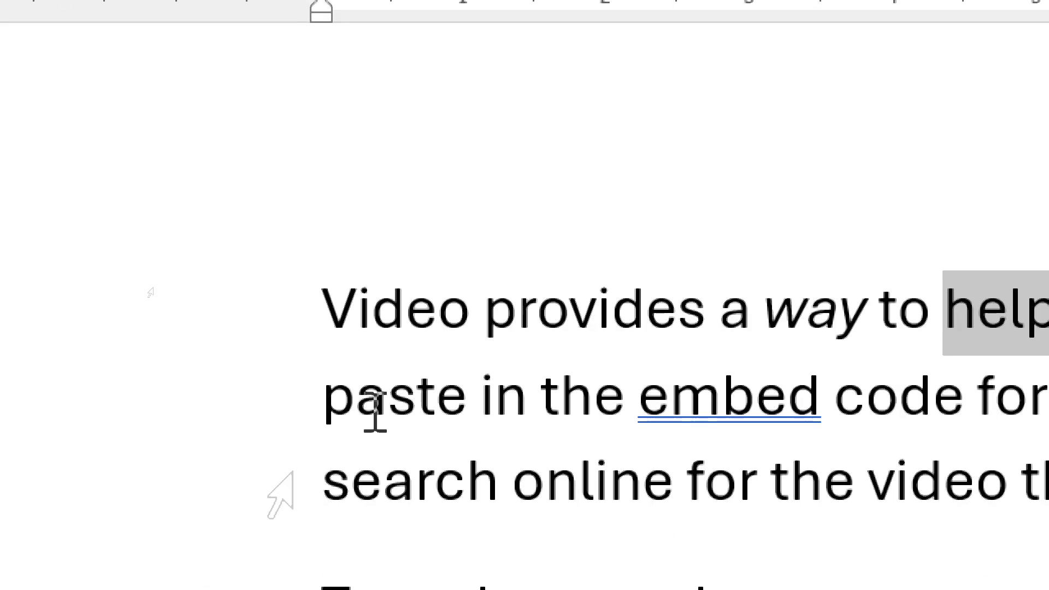
{"action": "left_click_drag", "start_coordinate": [485, 314], "coordinate": [731, 344]}
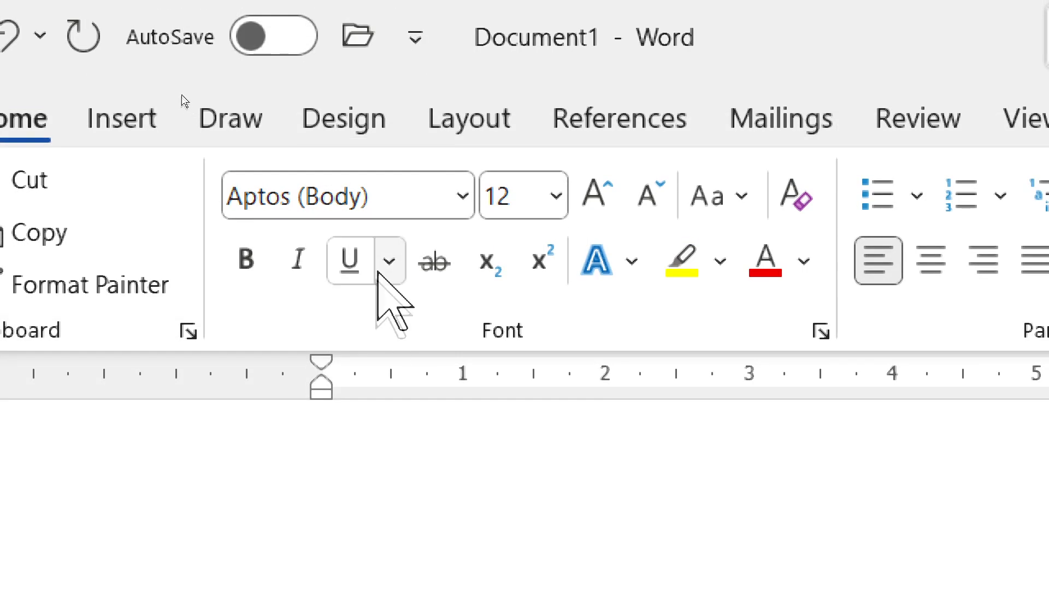
{"action": "left_click", "coordinate": [393, 261]}
{"action": "left_click", "coordinate": [432, 377]}
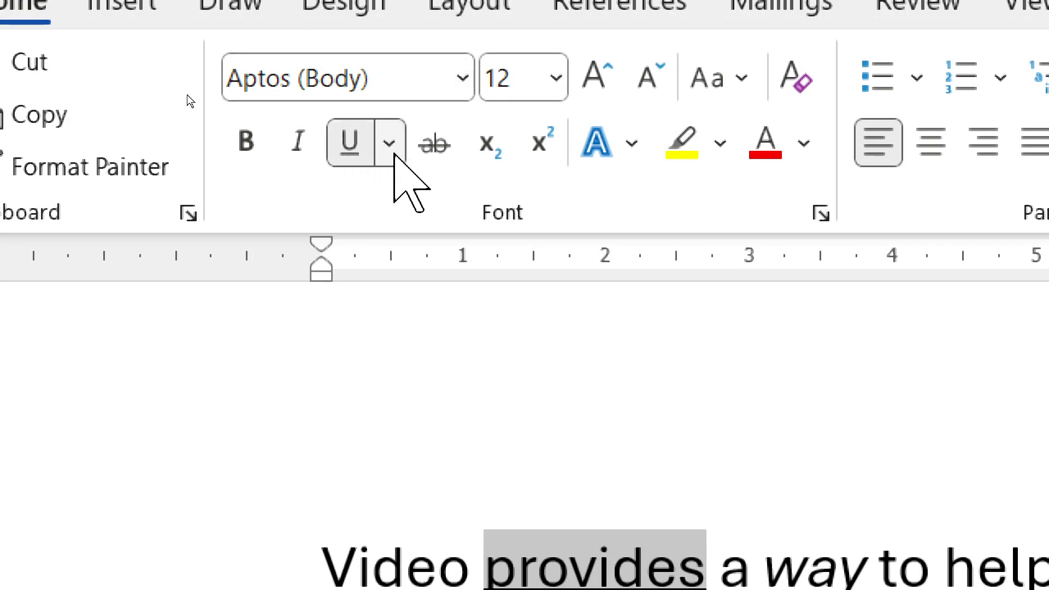
- Change the underline colour of the word "provides" to the green theme colour
{"action": "left_click", "coordinate": [393, 153]}
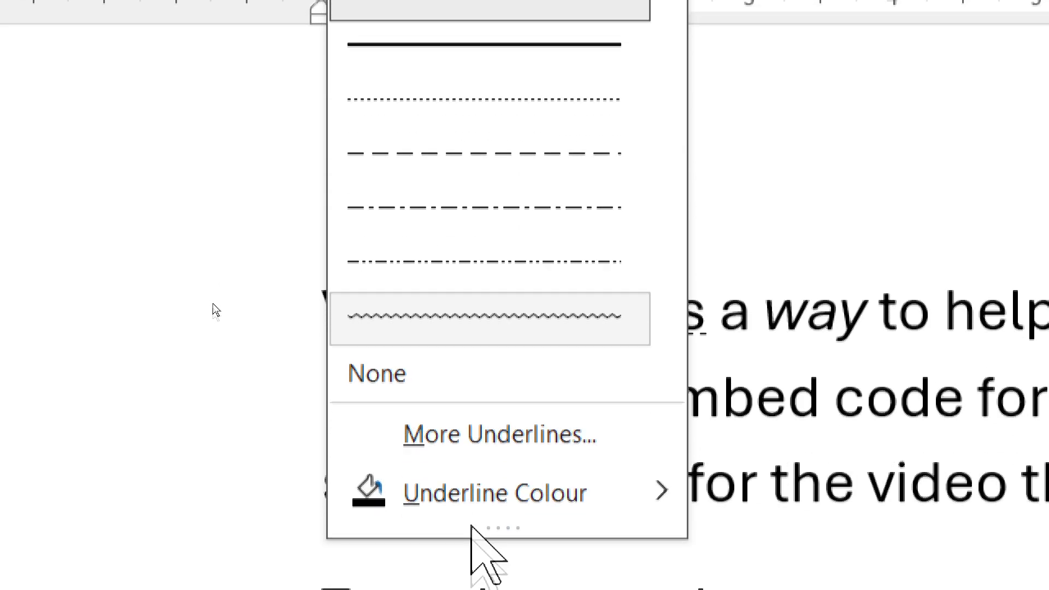
{"action": "mouse_move", "coordinate": [586, 492]}
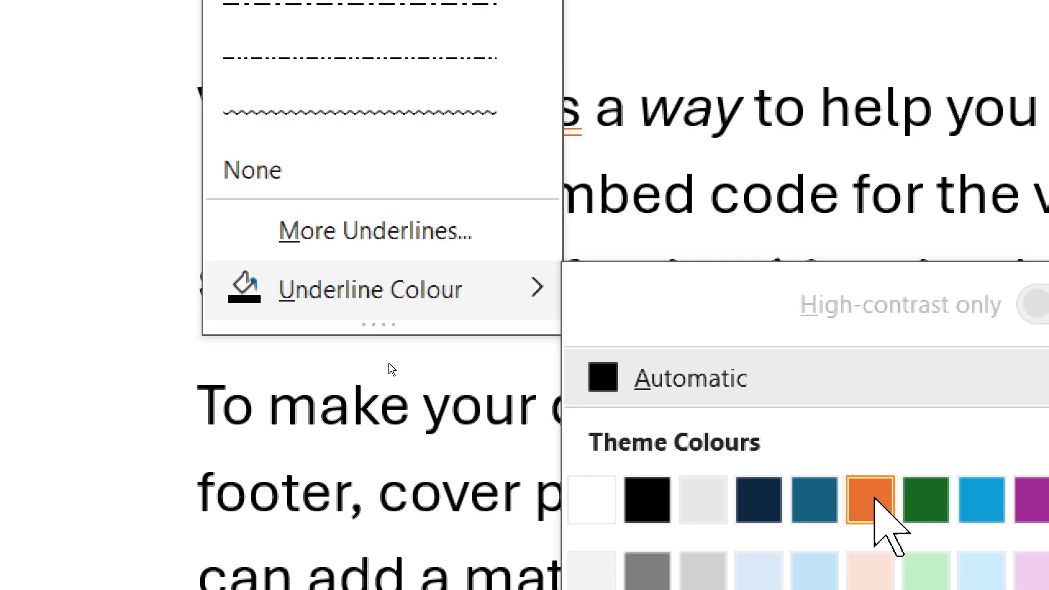
{"action": "left_click", "coordinate": [926, 500]}
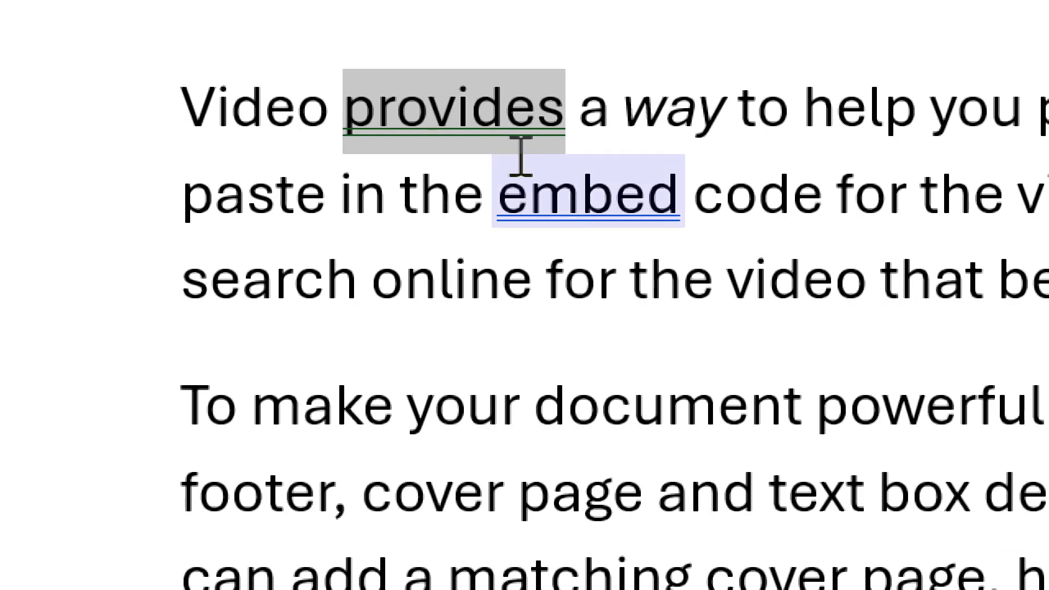
{"action": "left_click", "coordinate": [563, 194]}
- Remove the green double underline from the word "provides" in the first sentence
{"action": "left_click_drag", "start_coordinate": [346, 218], "coordinate": [564, 232]}
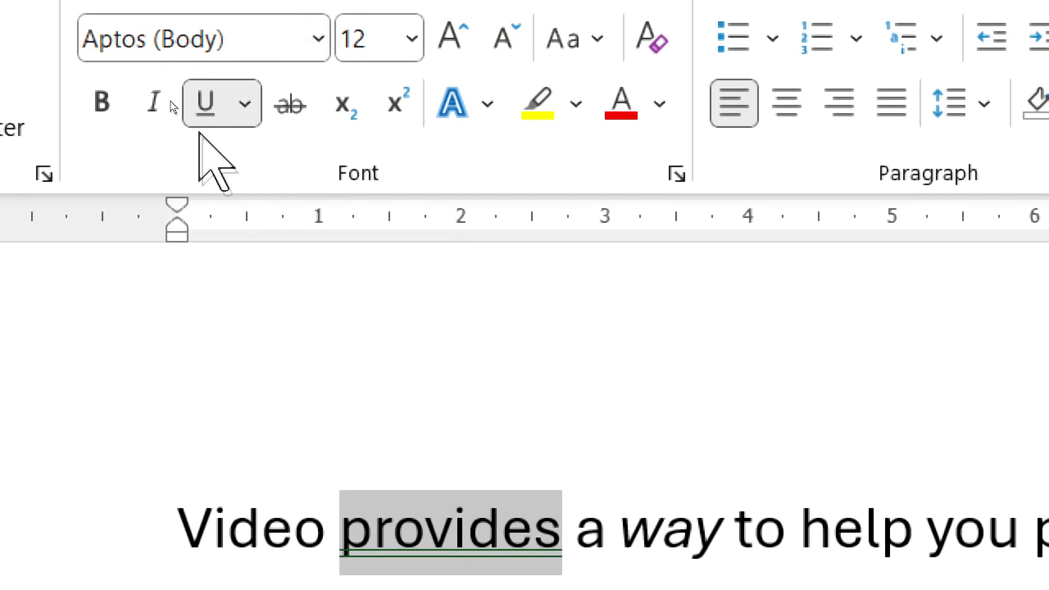
{"action": "left_click", "coordinate": [207, 104]}
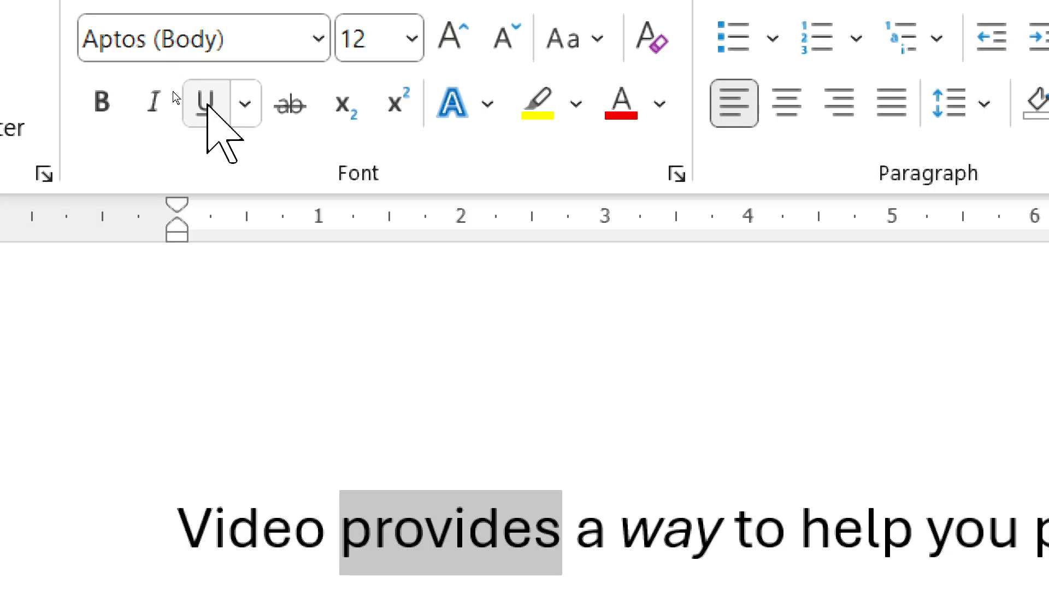
{"action": "left_click", "coordinate": [639, 530]}
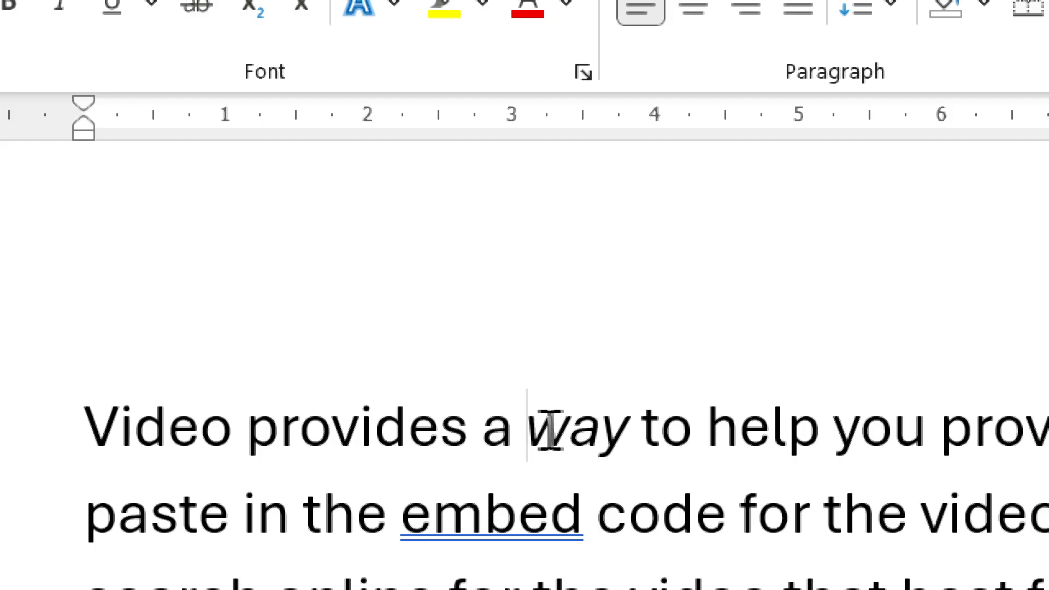
- Apply strikethrough to the words "way" and "help" in the first sentence
{"action": "left_click_drag", "start_coordinate": [550, 431], "coordinate": [622, 417]}
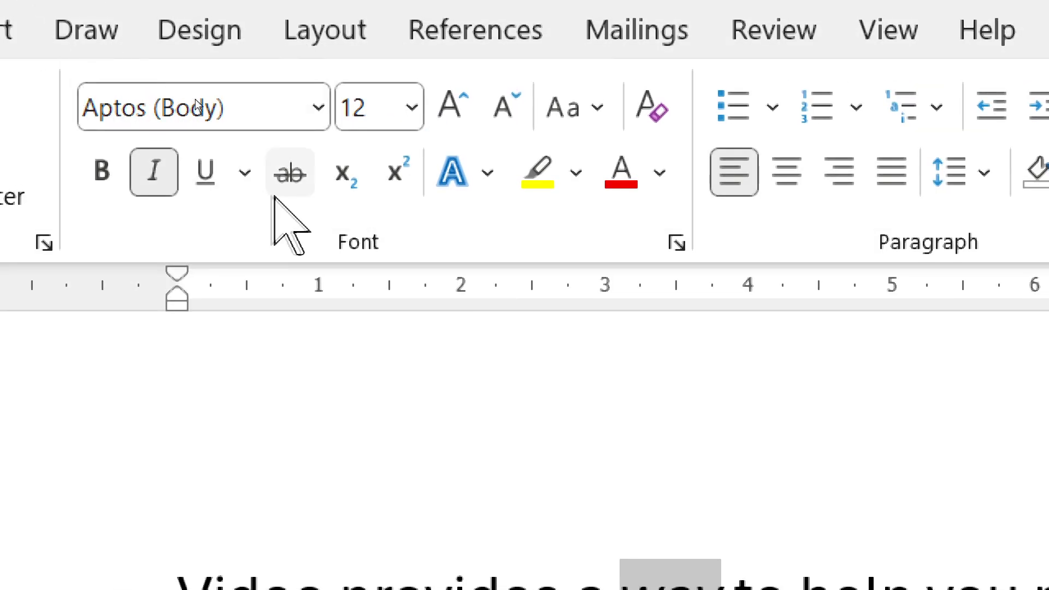
{"action": "left_click", "coordinate": [291, 171]}
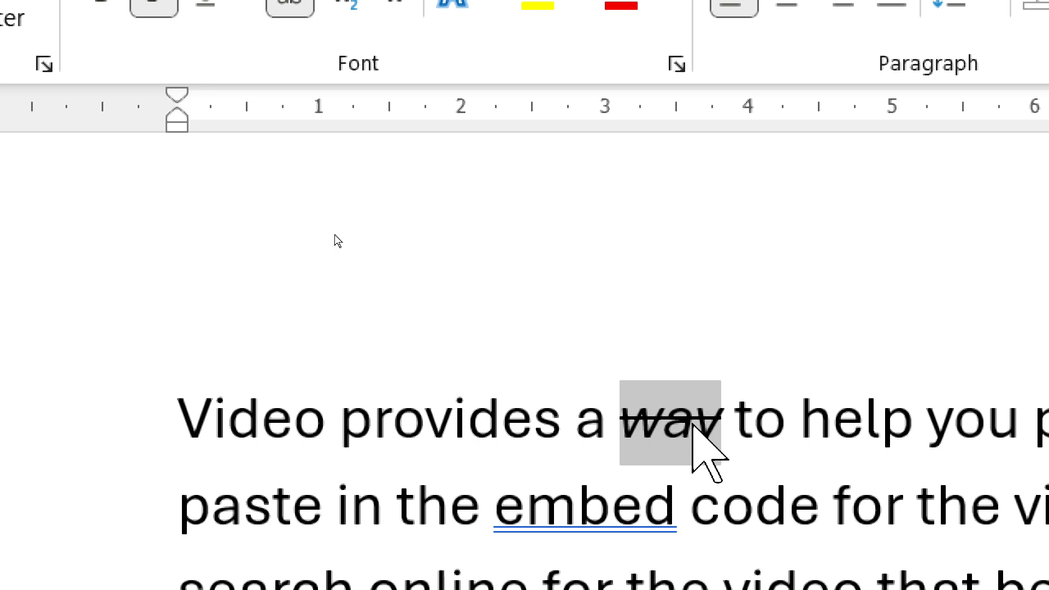
{"action": "double_click", "coordinate": [853, 432]}
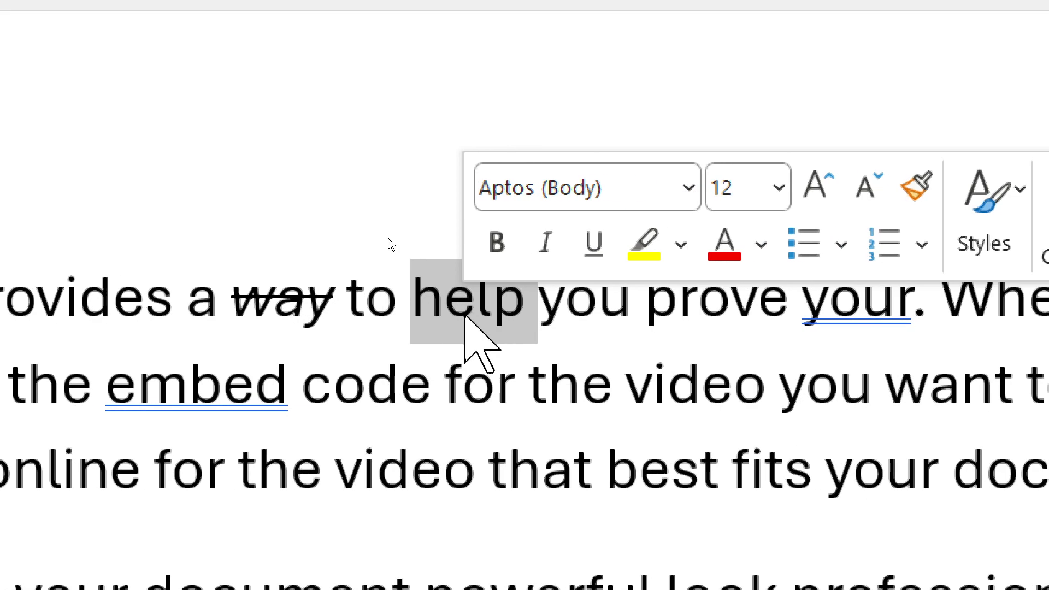
{"action": "left_click", "coordinate": [430, 300]}
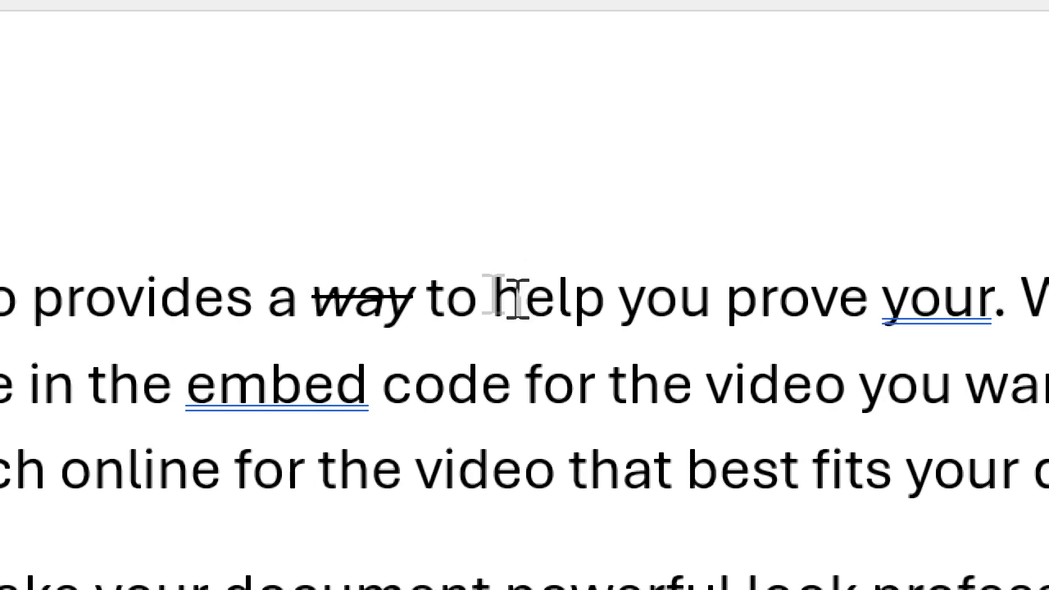
{"action": "mouse_move", "coordinate": [517, 299]}
{"action": "left_mouse_down"}
{"action": "mouse_move", "coordinate": [600, 312]}
{"action": "mouse_move", "coordinate": [498, 297]}
{"action": "left_mouse_up"}
{"action": "left_click", "coordinate": [599, 316]}
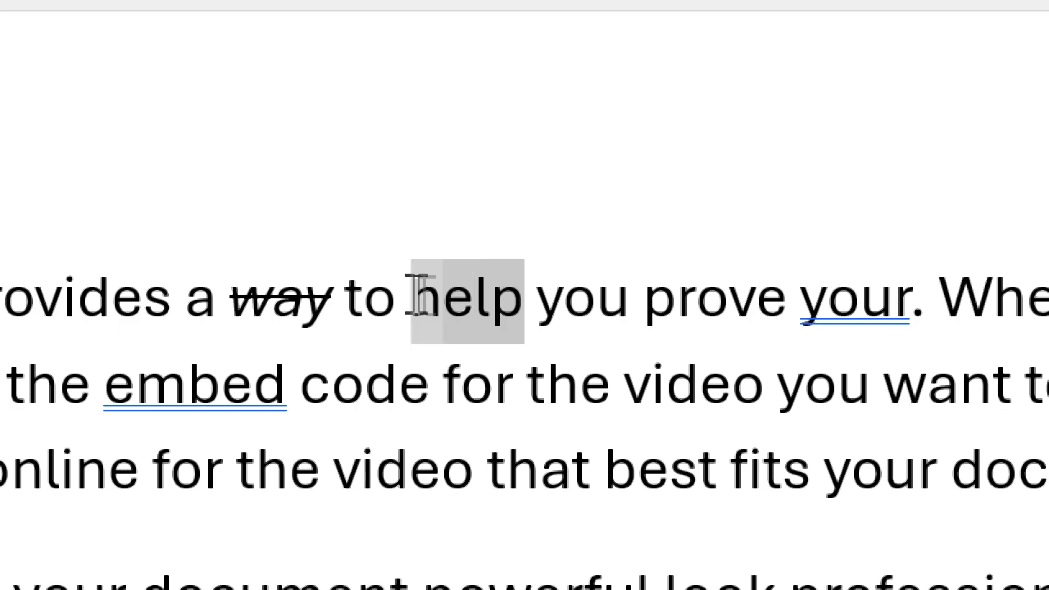
{"action": "left_click_drag", "start_coordinate": [420, 295], "coordinate": [419, 298]}
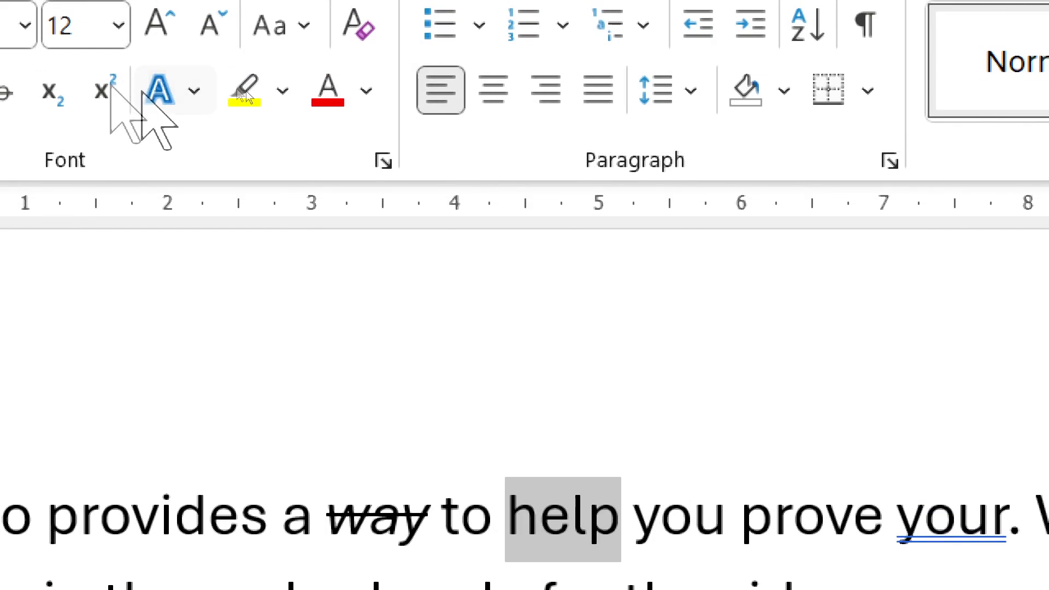
{"action": "left_click", "coordinate": [6, 92]}
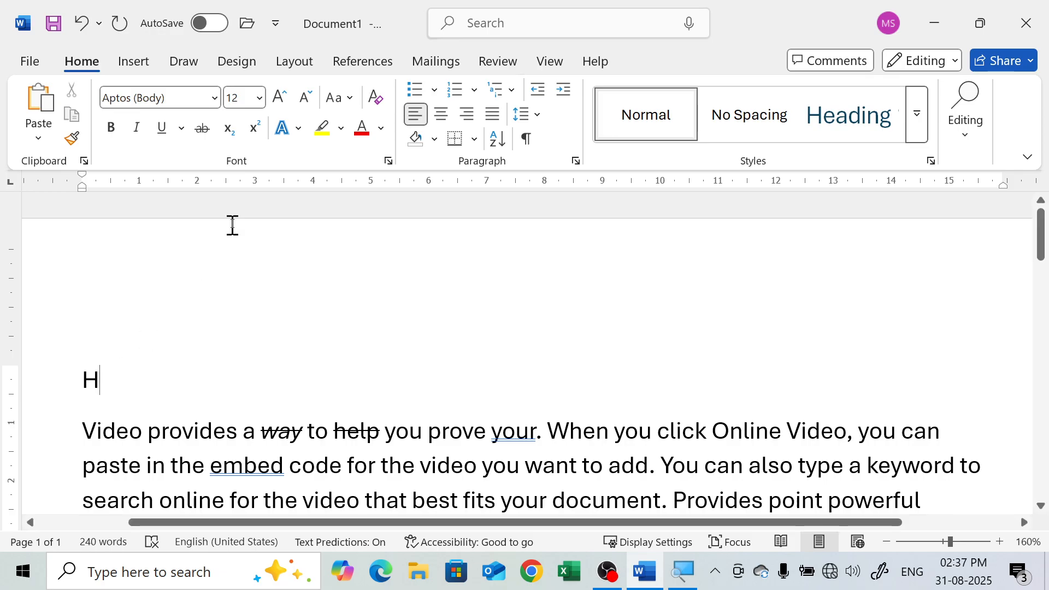
- Complete the "H" on the first line as the formula H2O, formatting only the 2 as subscript
{"action": "left_click", "coordinate": [230, 135]}
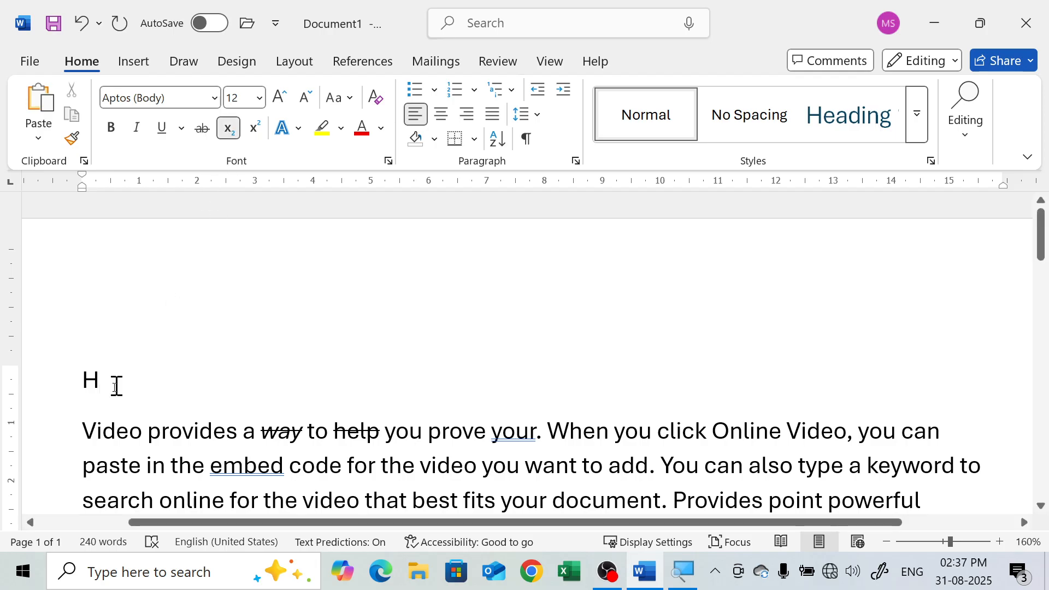
{"action": "scroll", "coordinate": [103, 398], "scroll_direction": "up", "scroll_amount": 18}
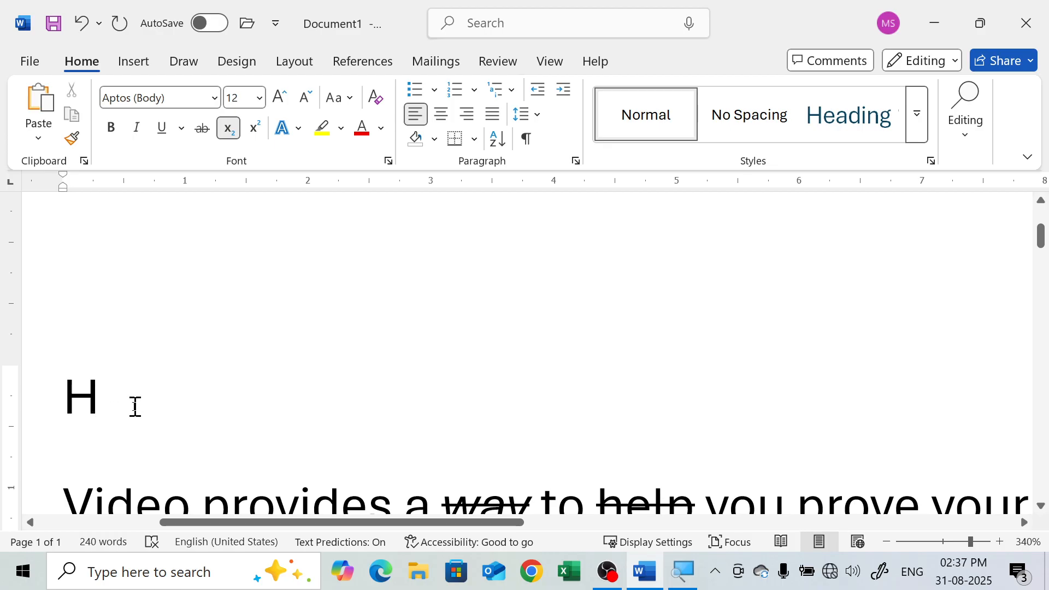
{"action": "type", "text": "2"}
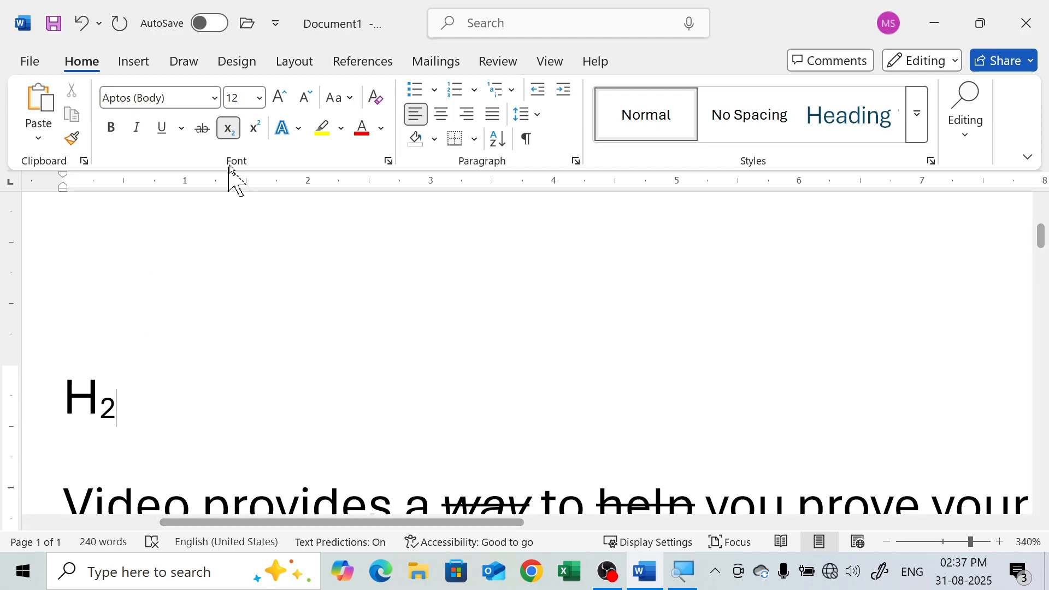
{"action": "left_click", "coordinate": [233, 138]}
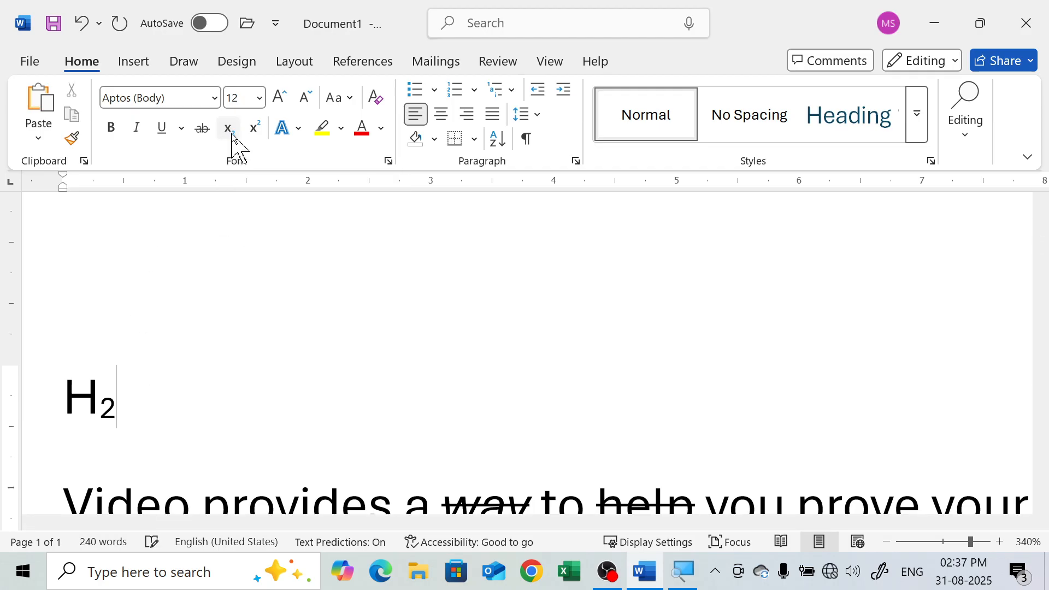
{"action": "type", "text": "O"}
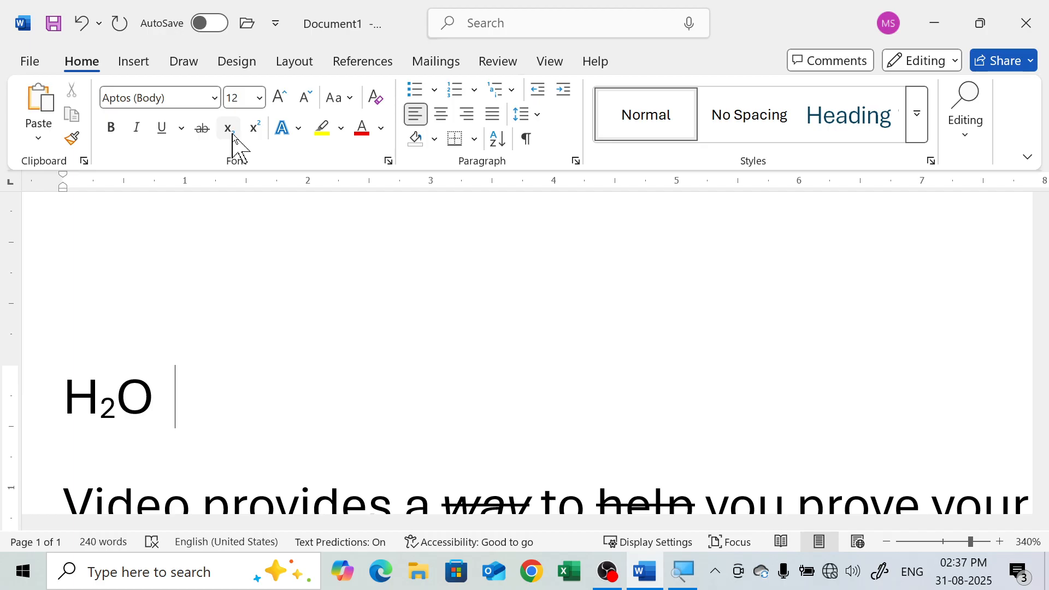
- Add the expression (a+b)2 after H2O, formatting only its 2 as superscript
{"action": "type", "text": "(a+"}
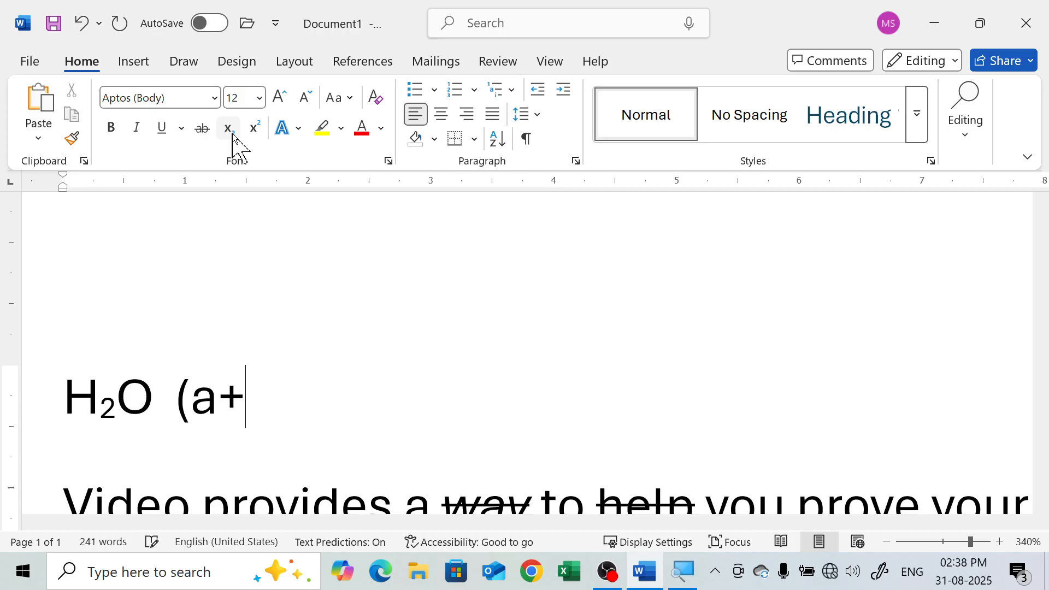
{"action": "type", "text": "b)"}
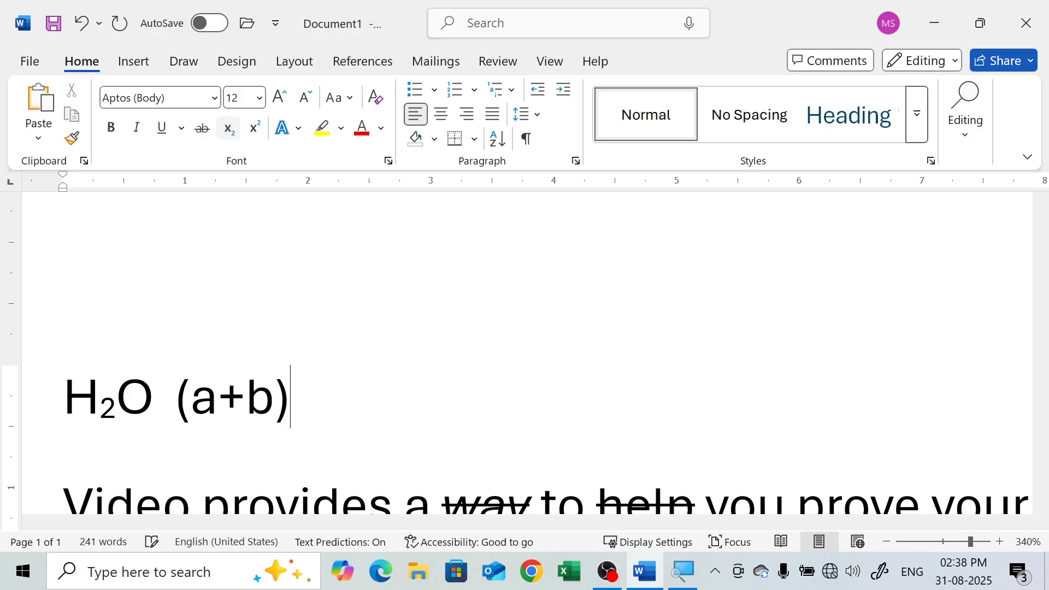
{"action": "left_click", "coordinate": [252, 130]}
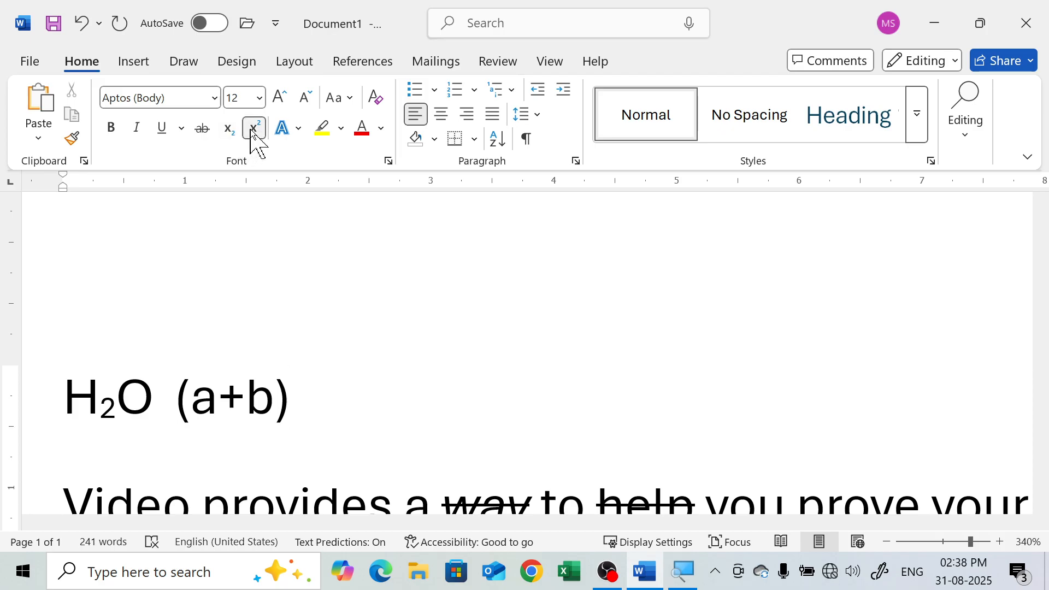
{"action": "type", "text": "2"}
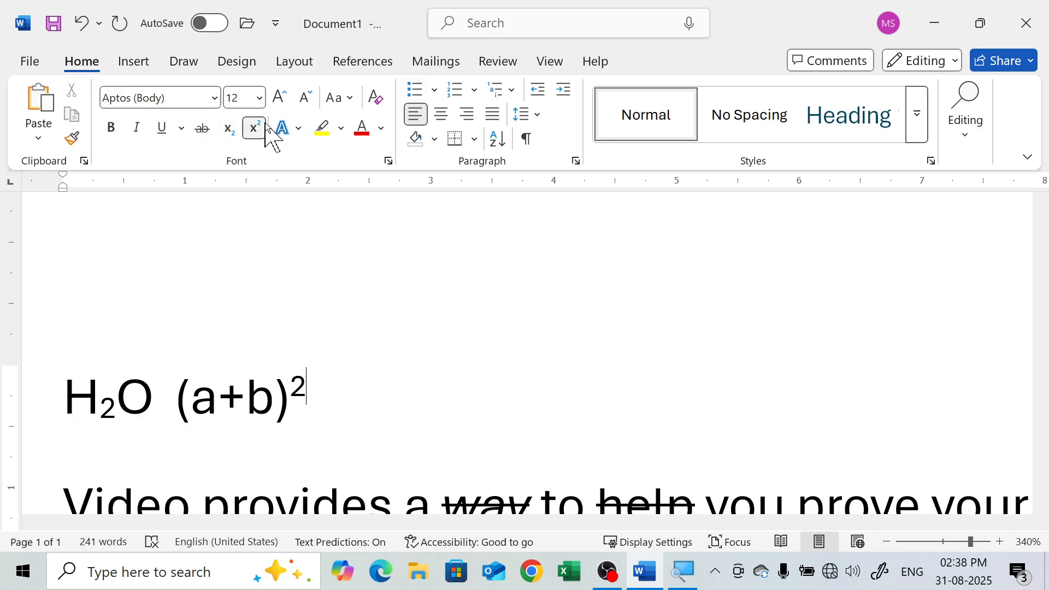
{"action": "left_click", "coordinate": [260, 123]}
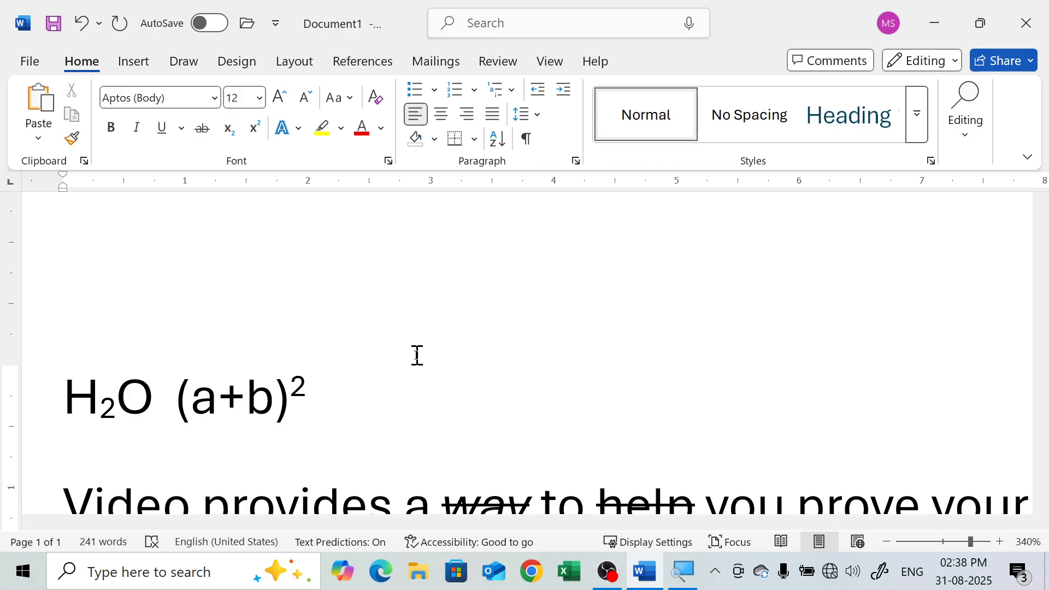
- Try superscript by entering "fdk fdalhfdss" after the squared expression, delete that text and turn superscript off
{"action": "left_click", "coordinate": [254, 129]}
{"action": "type", "text": "fdk fdalhfdss"}
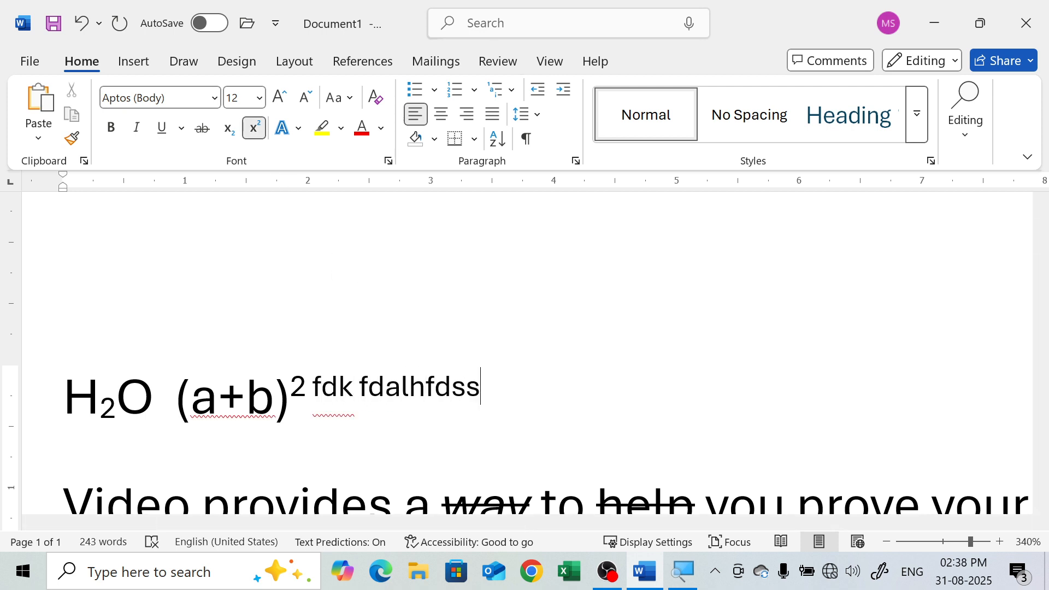
{"action": "key", "text": "BackSpace"}
{"action": "key", "text": "BackSpace"}
{"action": "key", "text": "BackSpace"}
{"action": "key", "text": "BackSpace"}
{"action": "key", "text": "BackSpace"}
{"action": "key", "text": "BackSpace"}
{"action": "key", "text": "BackSpace"}
{"action": "key", "text": "BackSpace"}
{"action": "key", "text": "BackSpace"}
{"action": "key", "text": "BackSpace"}
{"action": "key", "text": "BackSpace"}
{"action": "key", "text": "BackSpace"}
{"action": "key", "text": "BackSpace"}
{"action": "key", "text": "BackSpace"}
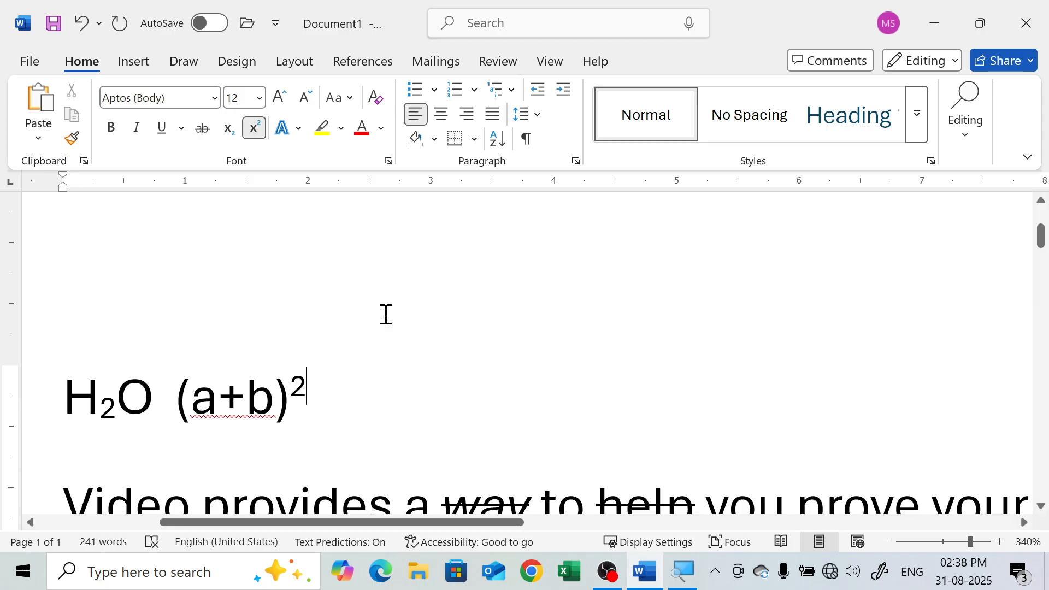
{"action": "left_click", "coordinate": [255, 129]}
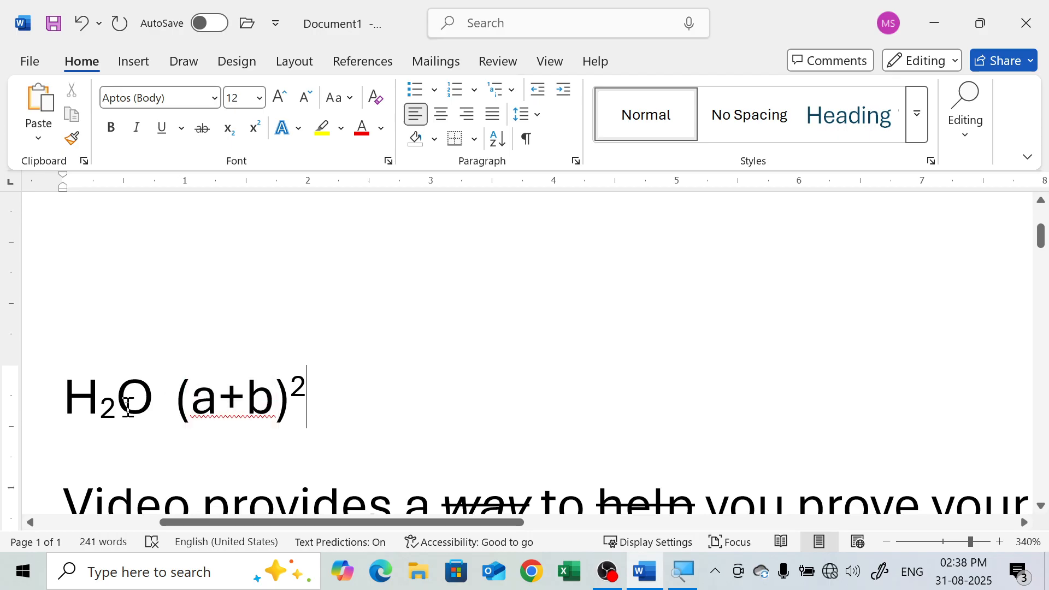
{"action": "left_click", "coordinate": [314, 397]}
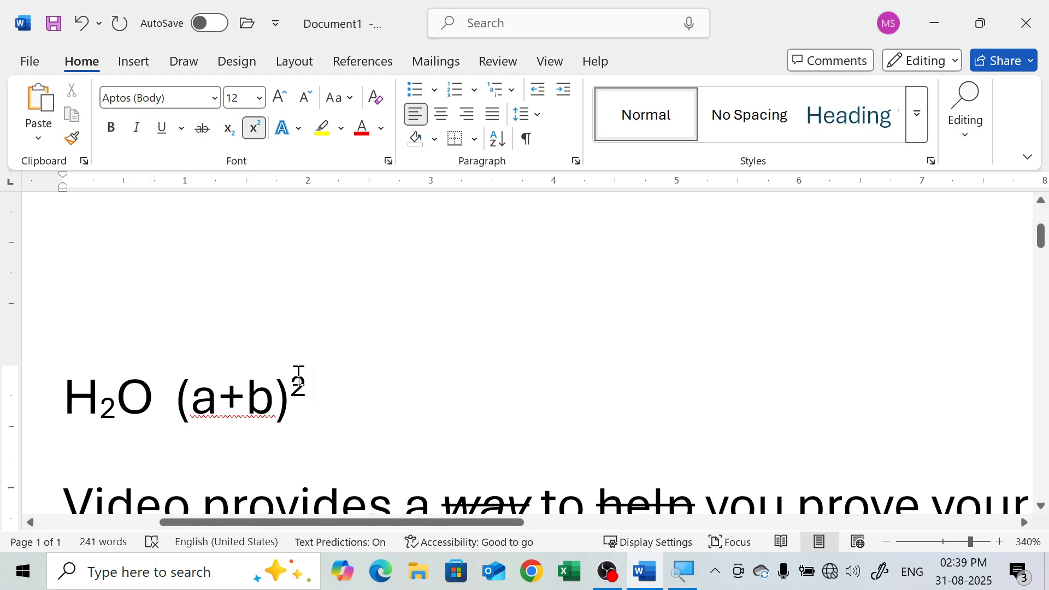
- Change the font of the word "provides" in the first sentence to Bahnschrift SemiBold Condensed
{"action": "scroll", "coordinate": [286, 497], "scroll_direction": "down", "scroll_amount": 2}
{"action": "left_click_drag", "start_coordinate": [390, 351], "coordinate": [204, 368]}
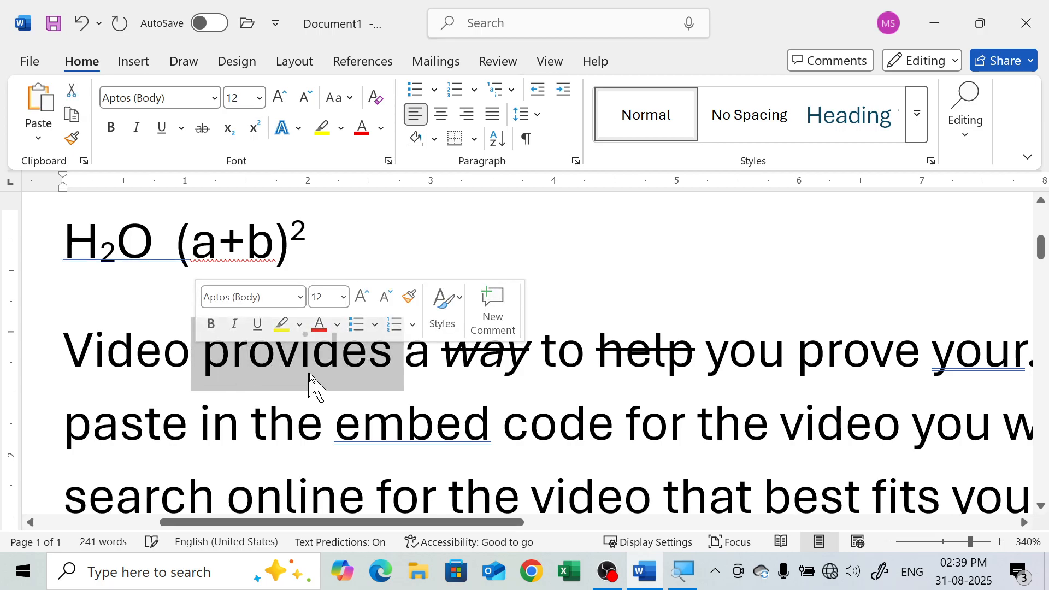
{"action": "left_click", "coordinate": [342, 365]}
{"action": "left_click_drag", "start_coordinate": [393, 355], "coordinate": [227, 369]}
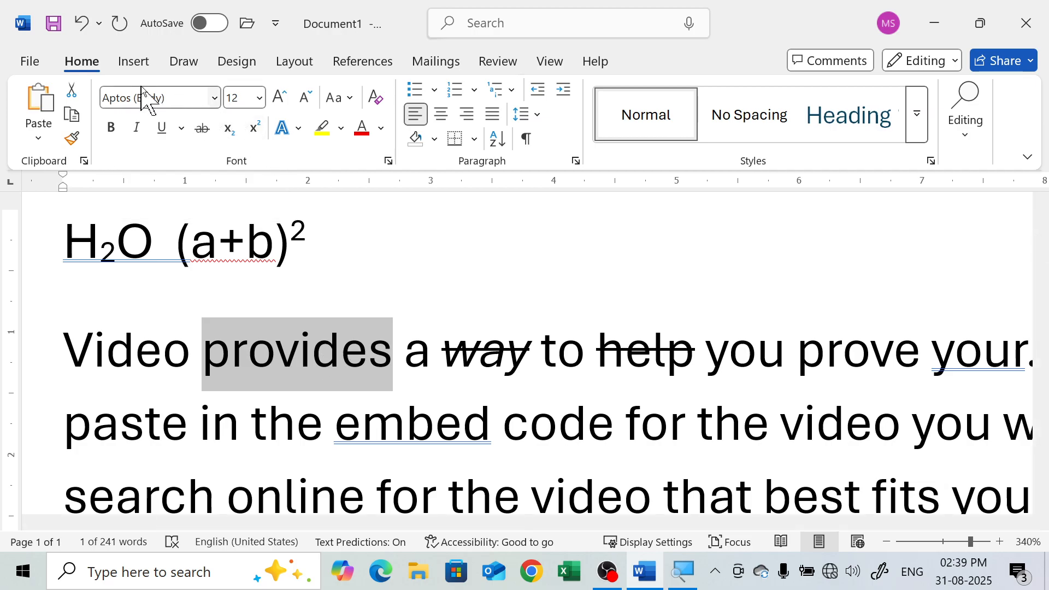
{"action": "left_click", "coordinate": [214, 99]}
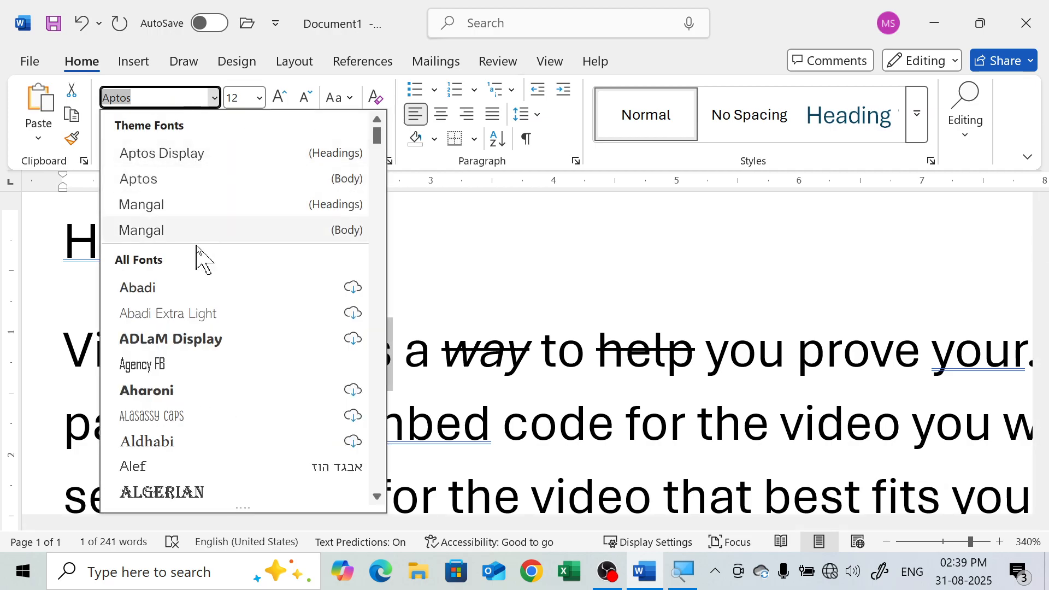
{"action": "scroll", "coordinate": [223, 299], "scroll_direction": "down", "scroll_amount": 2}
{"action": "scroll", "coordinate": [224, 300], "scroll_direction": "down", "scroll_amount": 12}
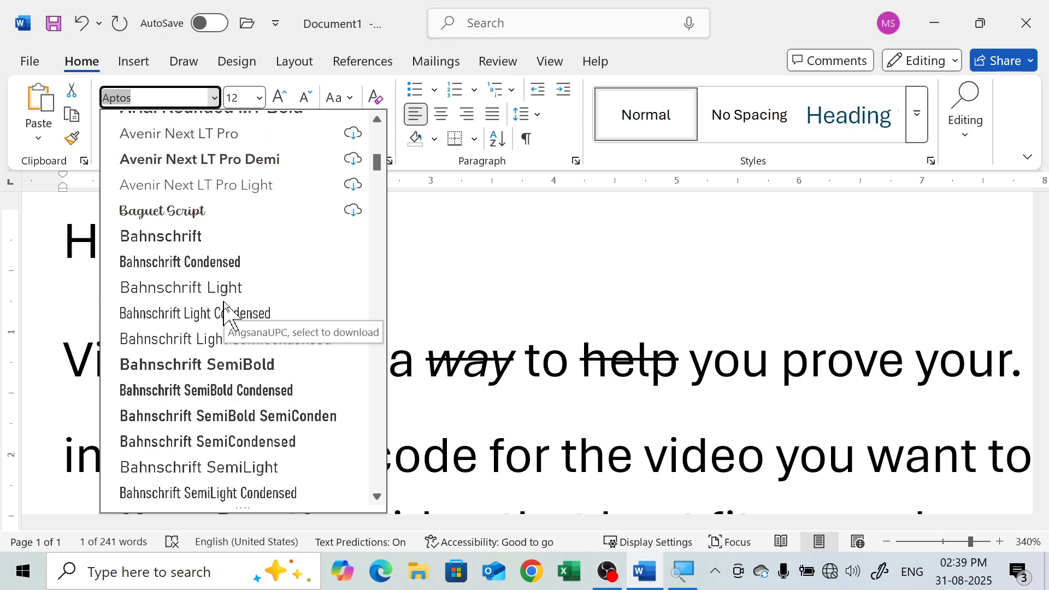
{"action": "left_click", "coordinate": [221, 389]}
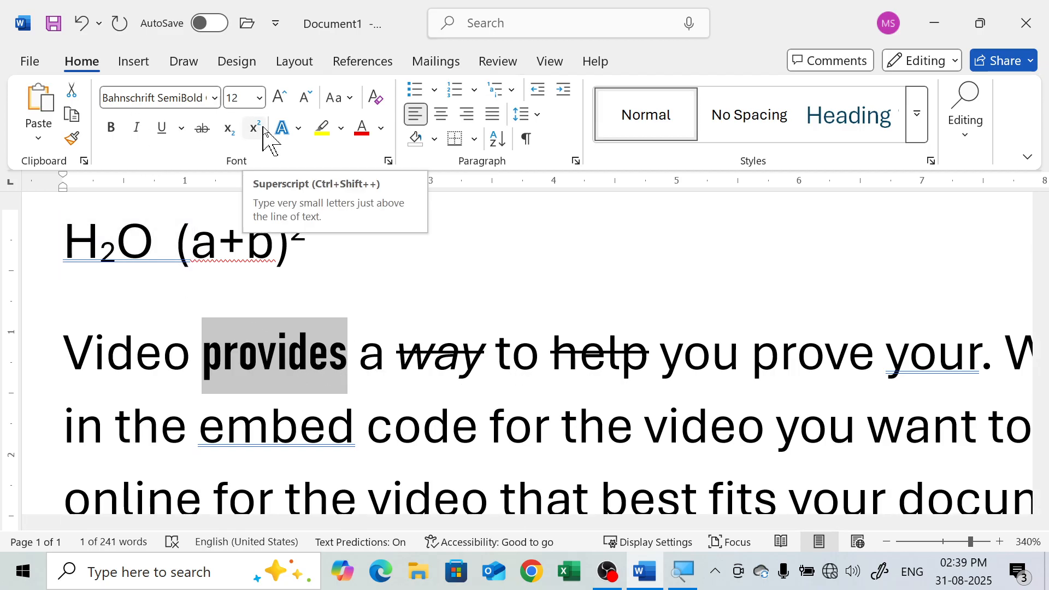
- Change the font of the word "provides" in the first sentence to Edwardian Script ITC
{"action": "left_click", "coordinate": [214, 100]}
{"action": "scroll", "coordinate": [253, 304], "scroll_direction": "down", "scroll_amount": 20}
{"action": "scroll", "coordinate": [253, 304], "scroll_direction": "down", "scroll_amount": 6}
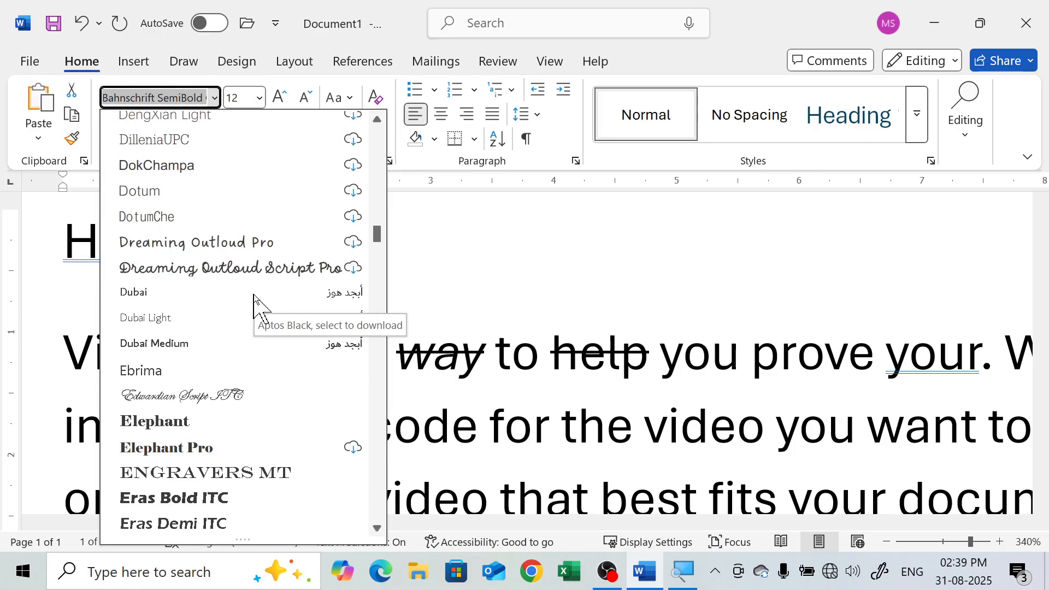
{"action": "scroll", "coordinate": [253, 295], "scroll_direction": "down", "scroll_amount": 6}
{"action": "scroll", "coordinate": [253, 295], "scroll_direction": "up", "scroll_amount": 5}
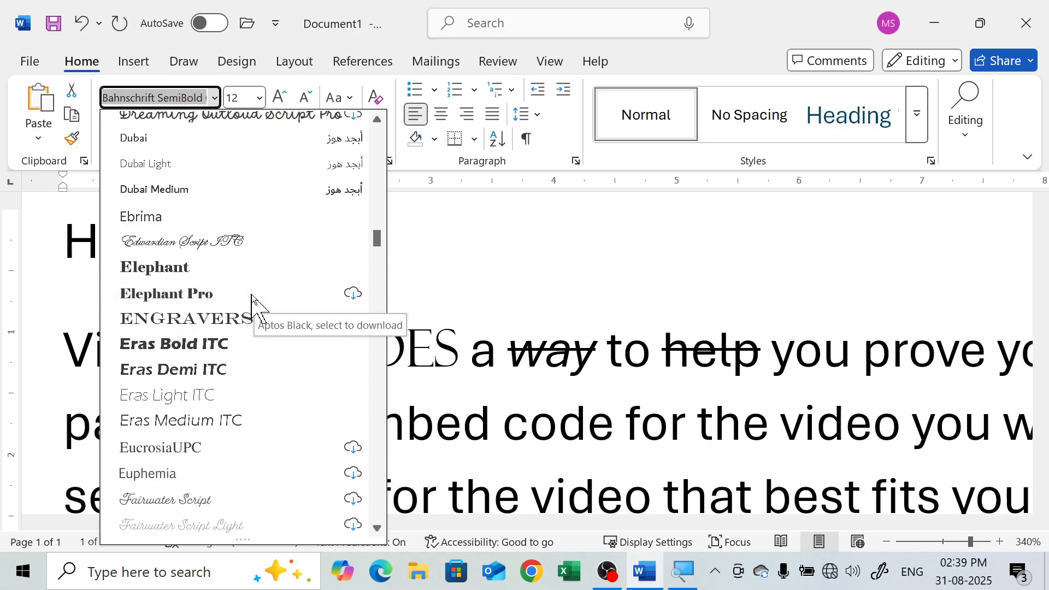
{"action": "left_click", "coordinate": [176, 249]}
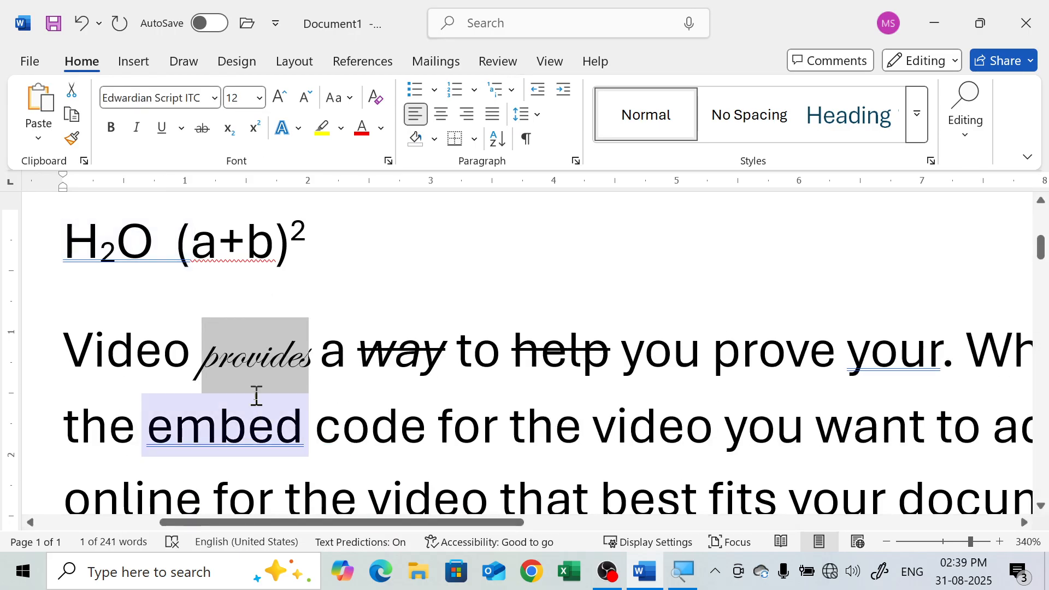
{"action": "left_click", "coordinate": [266, 374]}
{"action": "left_click_drag", "start_coordinate": [309, 363], "coordinate": [203, 373]}
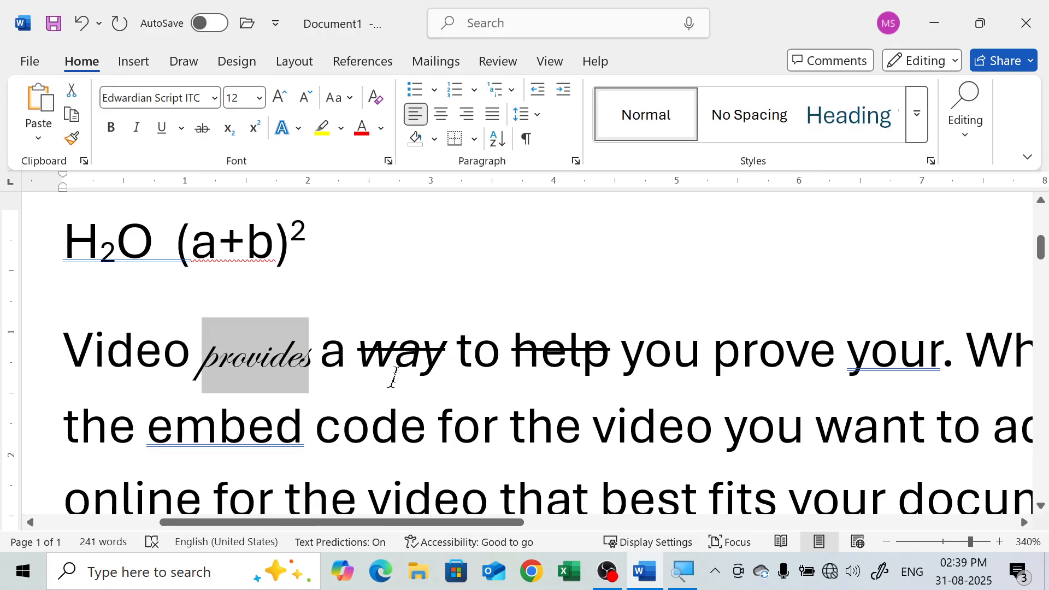
{"action": "left_click", "coordinate": [394, 342]}
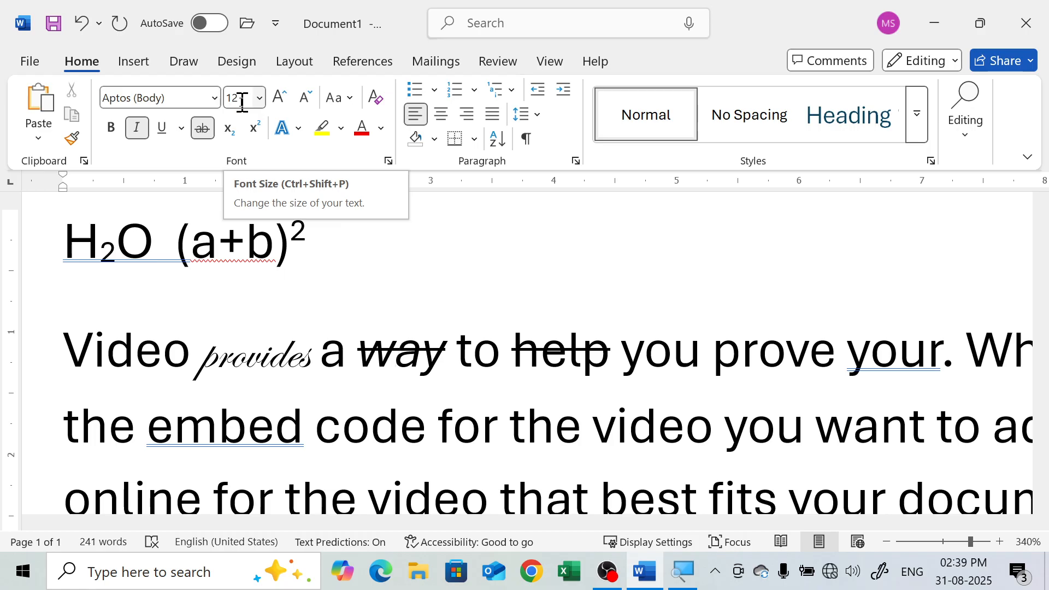
- Set the font size of the word "you" in the first sentence to 24
{"action": "left_click_drag", "start_coordinate": [702, 355], "coordinate": [623, 357]}
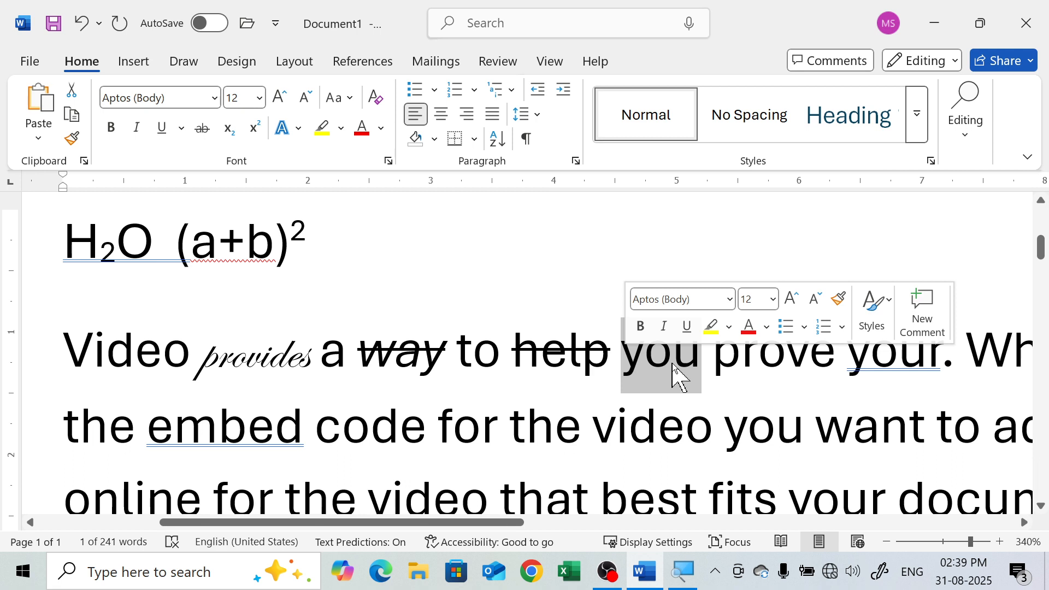
{"action": "left_click", "coordinate": [247, 98]}
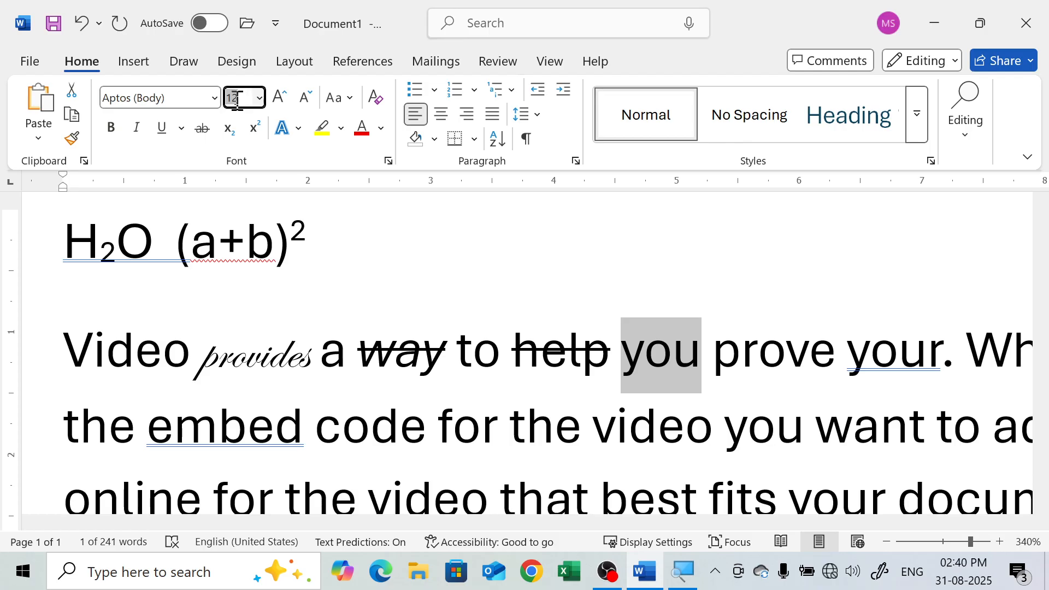
{"action": "left_click", "coordinate": [260, 98]}
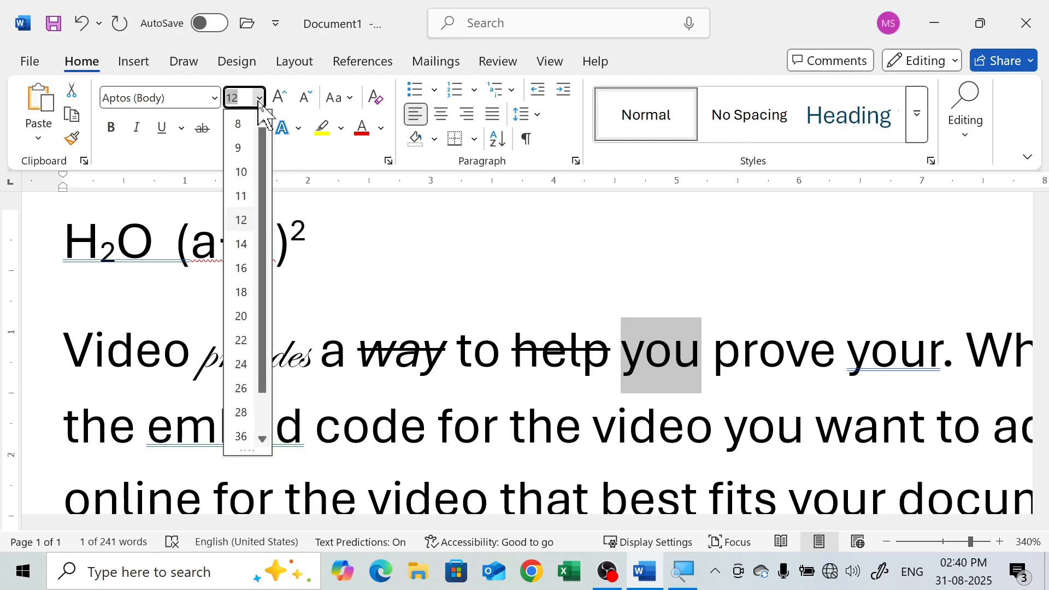
{"action": "left_click", "coordinate": [258, 99]}
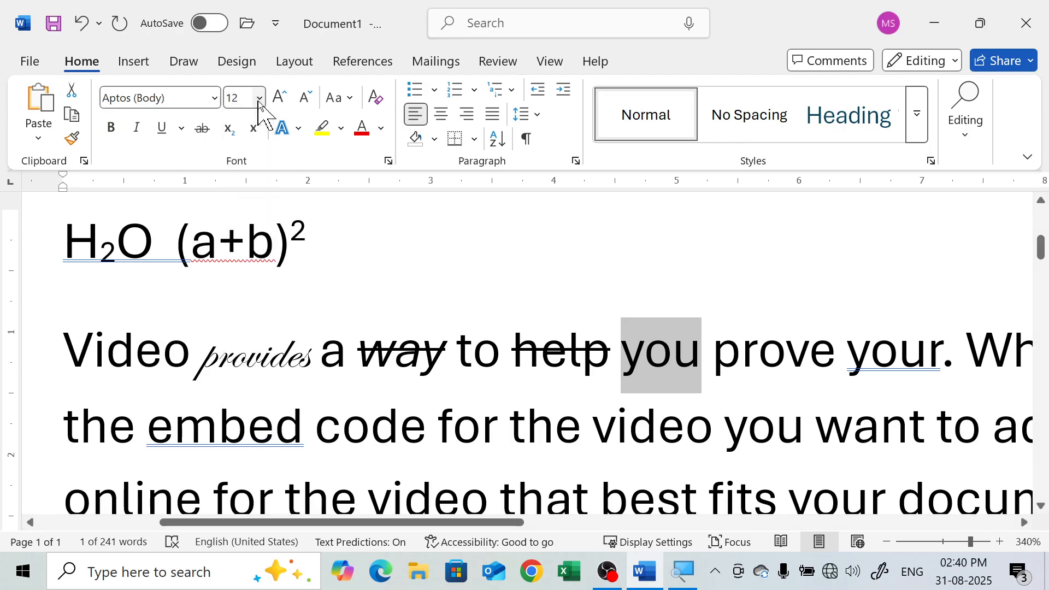
{"action": "left_click", "coordinate": [259, 99]}
{"action": "scroll", "coordinate": [270, 186], "scroll_direction": "down", "scroll_amount": 1}
{"action": "left_click_drag", "start_coordinate": [261, 232], "coordinate": [291, 260]}
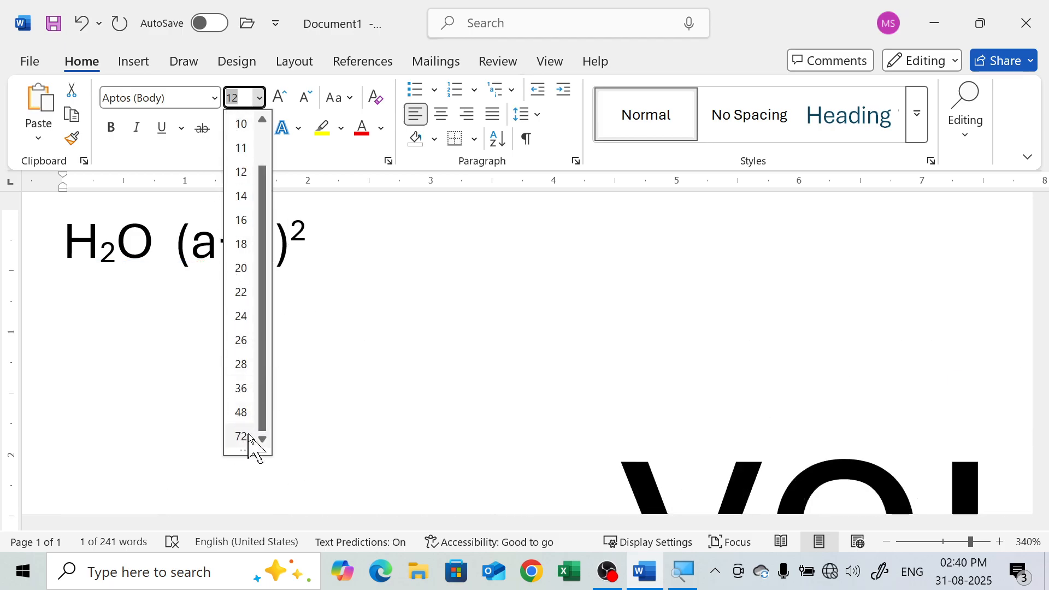
{"action": "left_click", "coordinate": [242, 316]}
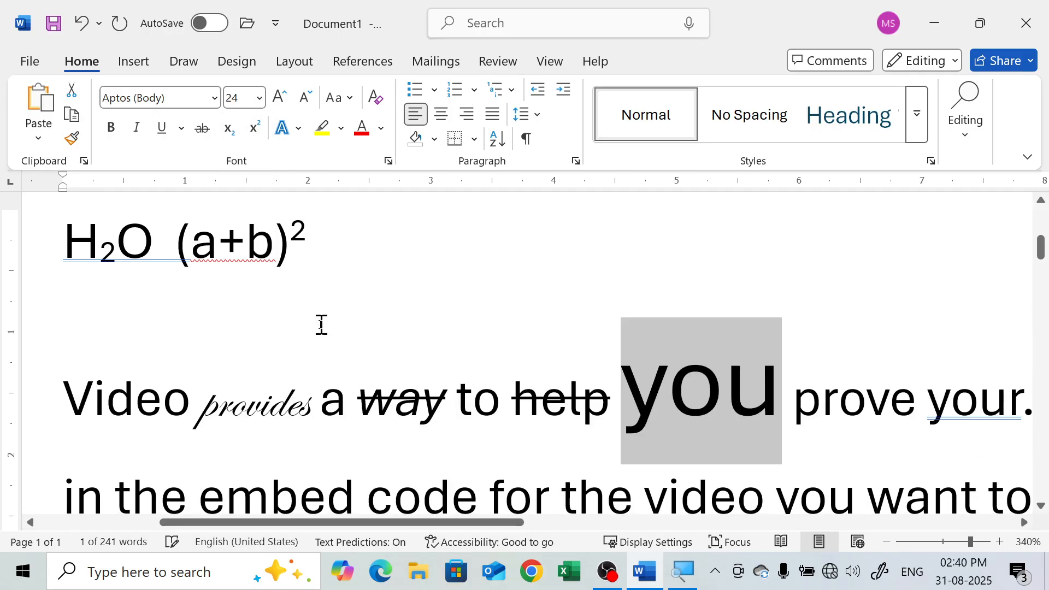
- Reduce the font size of the word "you" in the first sentence to 10, and adjust it to 11
{"action": "left_click_drag", "start_coordinate": [787, 402], "coordinate": [623, 402]}
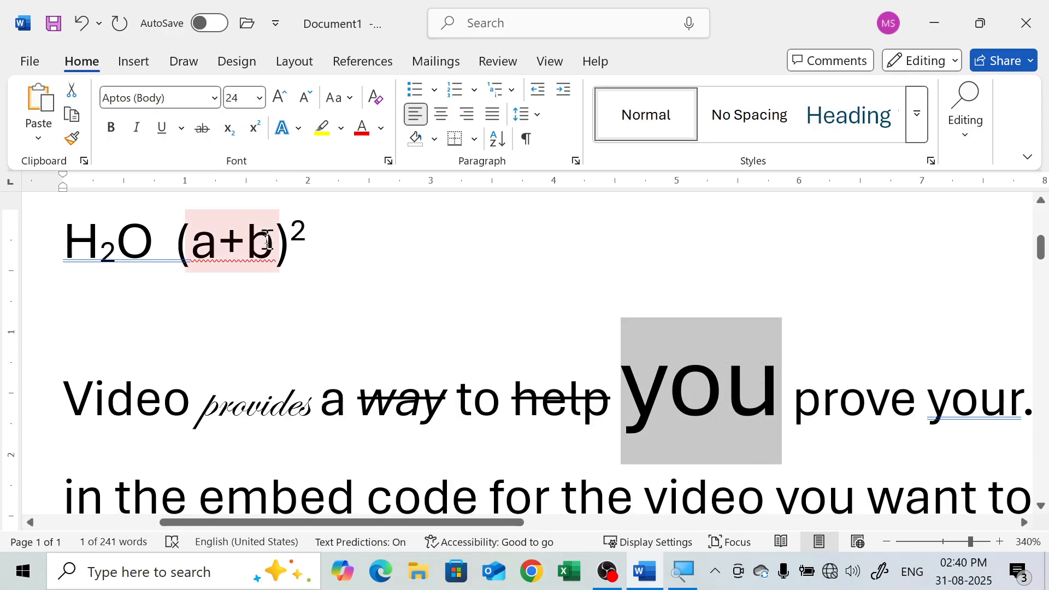
{"action": "left_click", "coordinate": [259, 97]}
{"action": "left_click", "coordinate": [242, 168]}
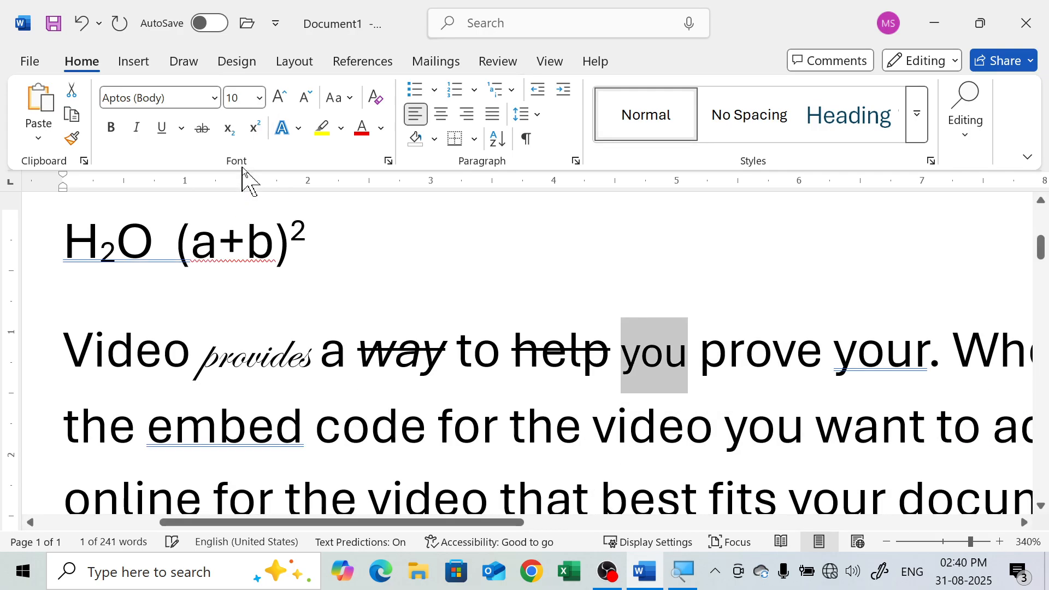
{"action": "left_click", "coordinate": [259, 98]}
{"action": "left_click", "coordinate": [247, 191]}
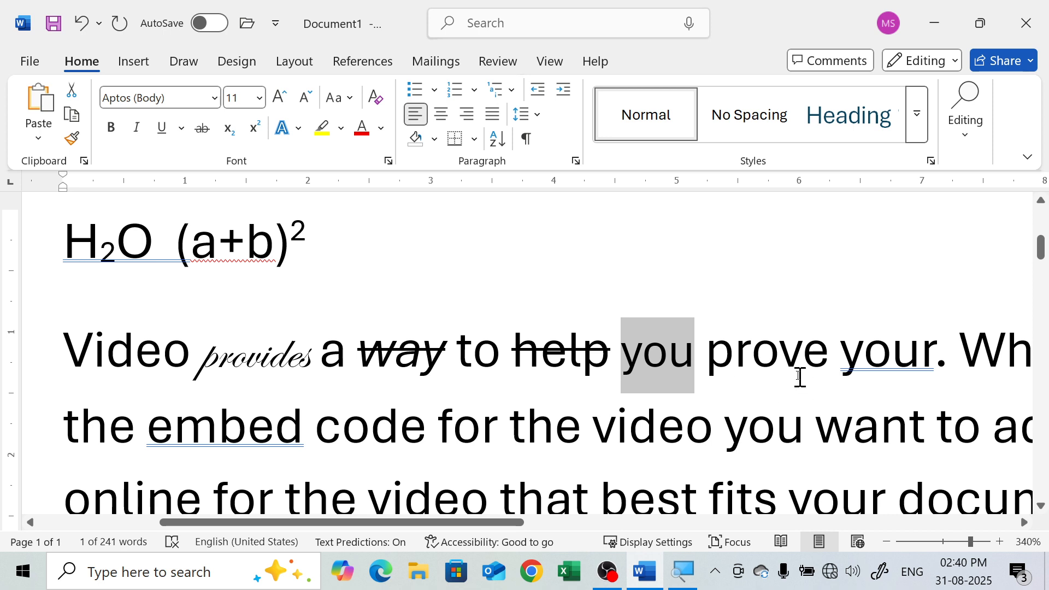
- Set the font size of the word "you" in the first sentence to 96
{"action": "left_click", "coordinate": [243, 95]}
{"action": "left_click_drag", "start_coordinate": [241, 97], "coordinate": [223, 98]}
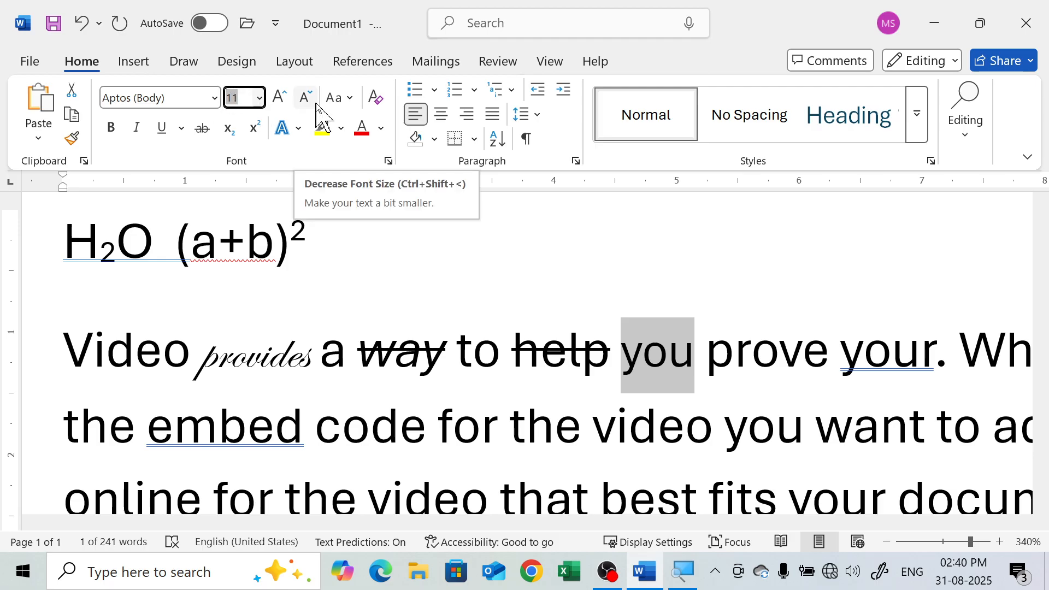
{"action": "type", "text": "96"}
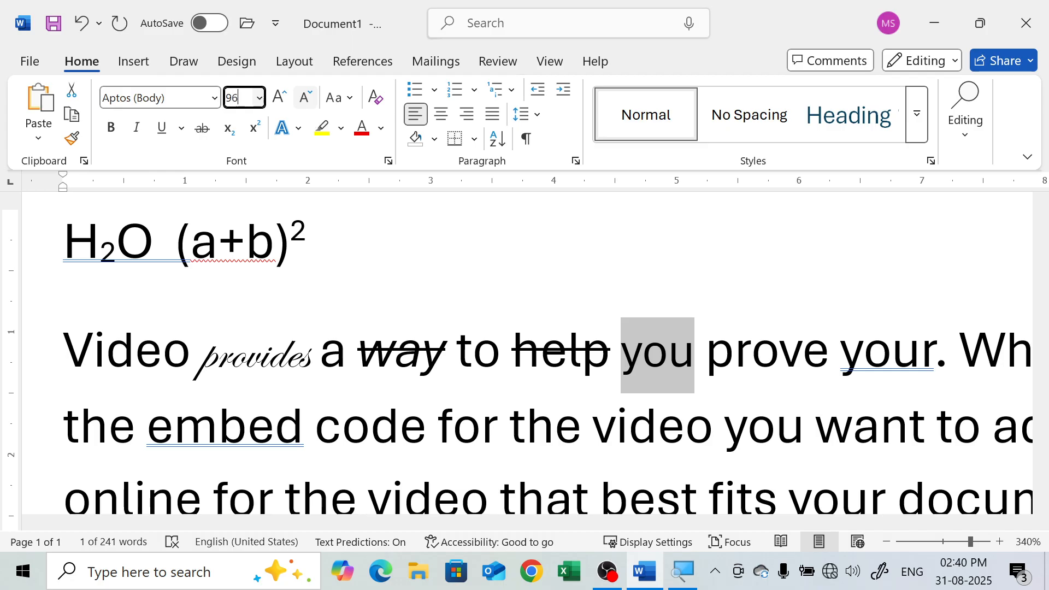
{"action": "key", "text": "Return"}
{"action": "scroll", "coordinate": [819, 375], "scroll_direction": "down", "scroll_amount": 5}
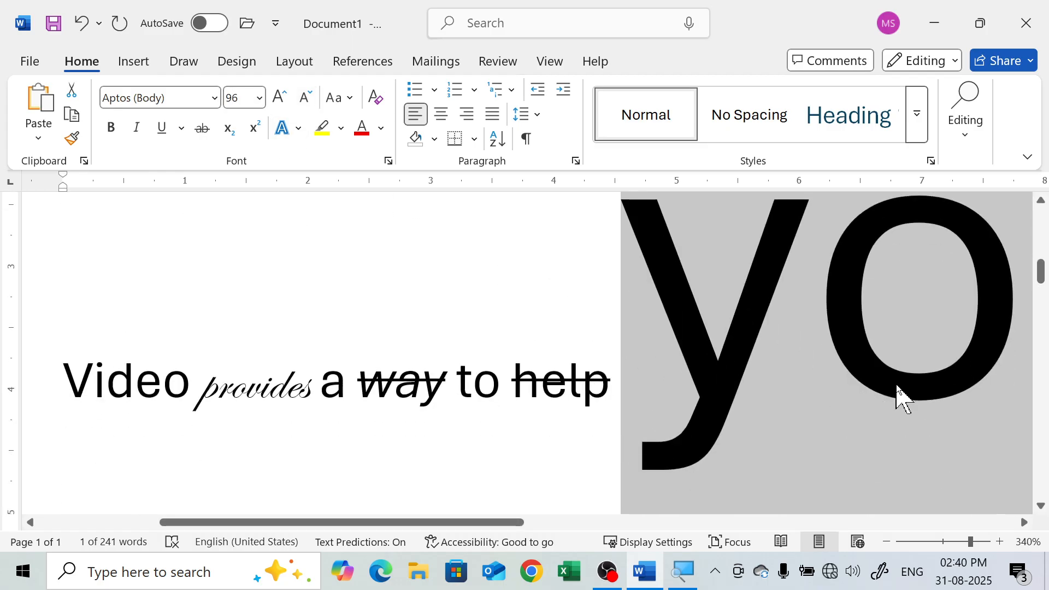
{"action": "scroll", "coordinate": [797, 318], "scroll_direction": "up", "scroll_amount": 5}
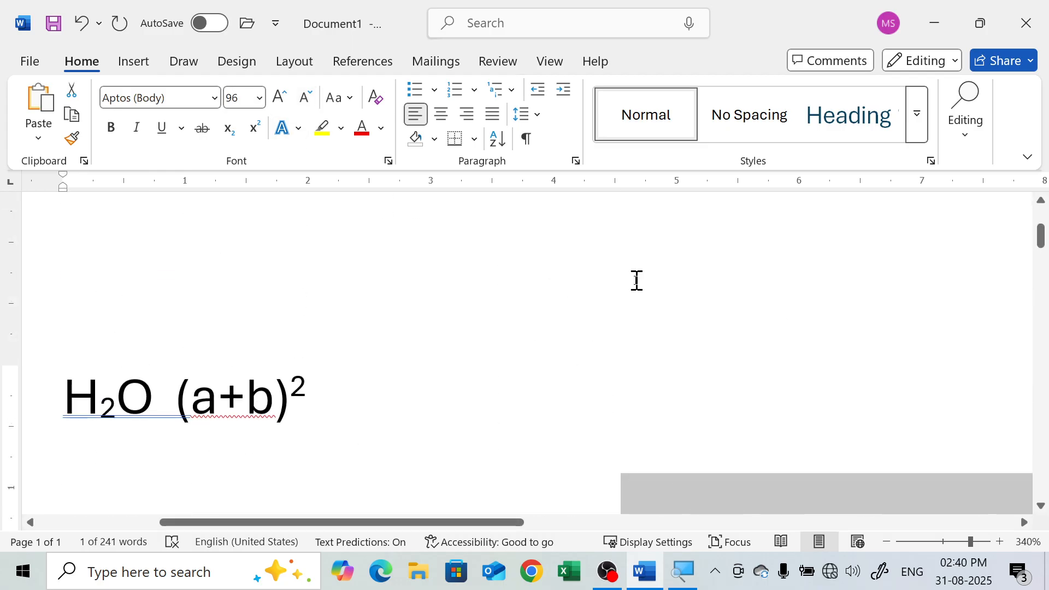
- Set the font size of the word "you" in the first sentence to 1
{"action": "left_click", "coordinate": [240, 96]}
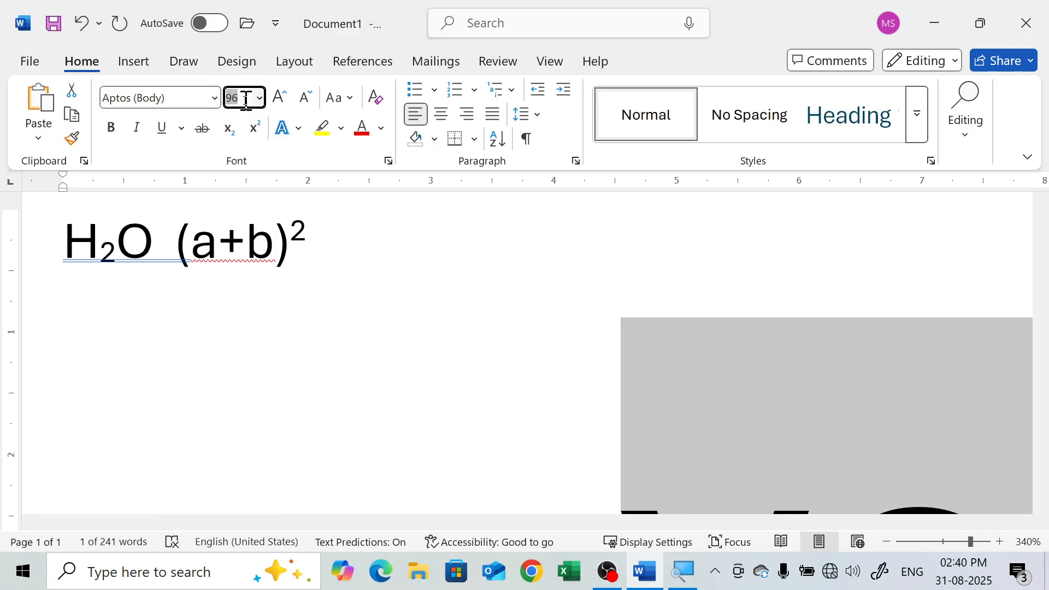
{"action": "type", "text": "1"}
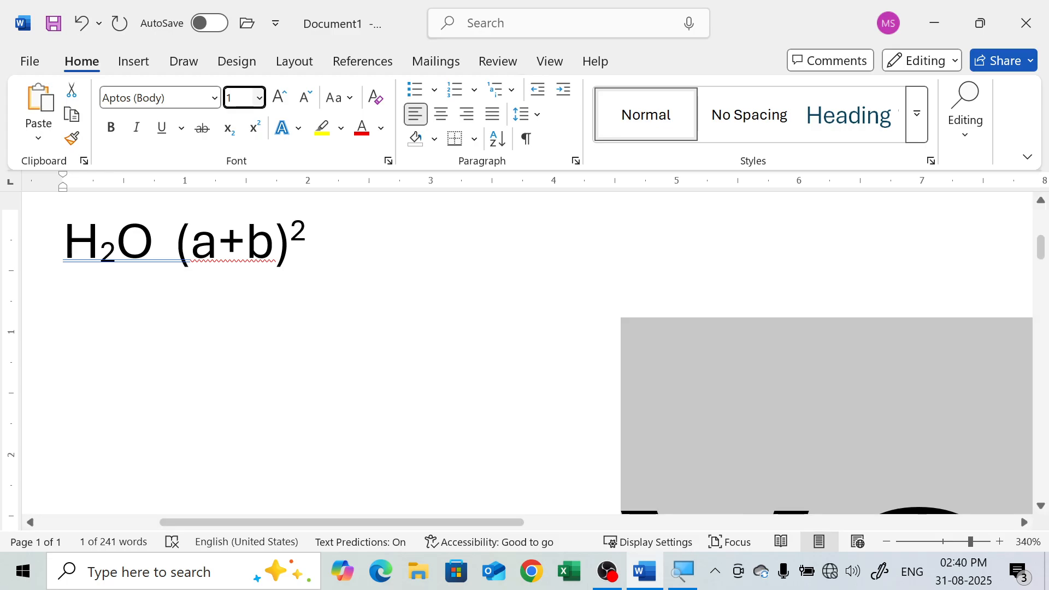
{"action": "key", "text": "Return"}
- Try to set the font size of the word "you" to 0, and dismiss the resulting message
{"action": "left_click", "coordinate": [234, 99]}
{"action": "left_click", "coordinate": [246, 100]}
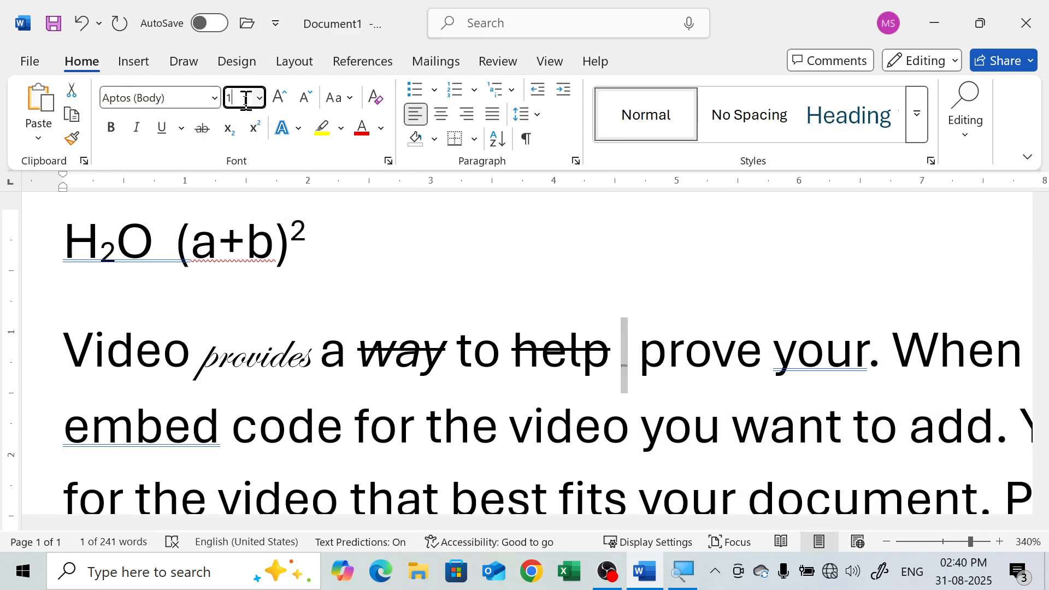
{"action": "type", "text": "0"}
{"action": "key", "text": "Return"}
{"action": "left_click_drag", "start_coordinate": [529, 260], "coordinate": [340, 131]}
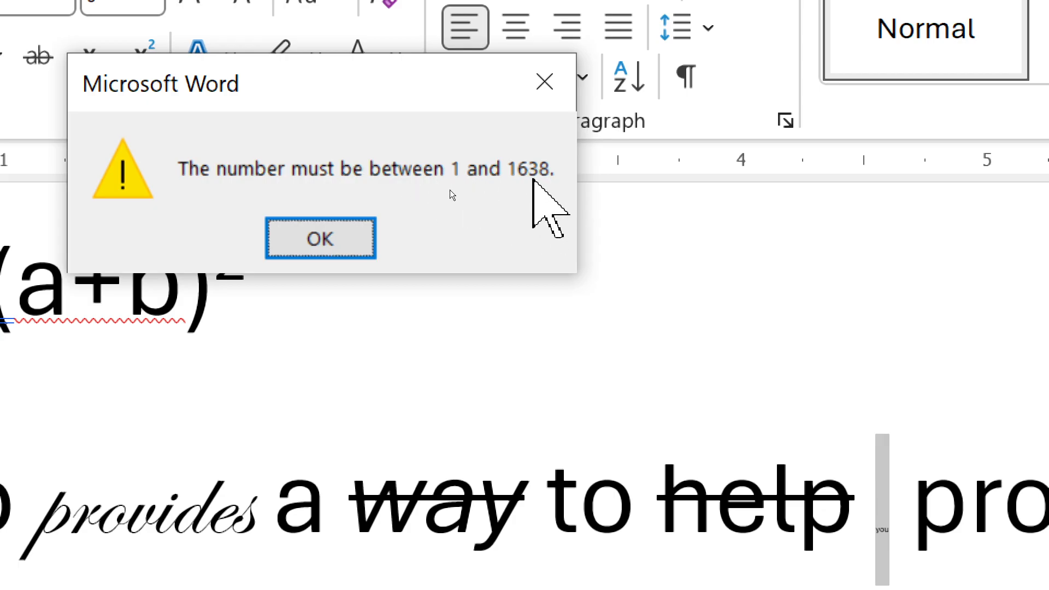
{"action": "left_click_drag", "start_coordinate": [371, 89], "coordinate": [467, 172]}
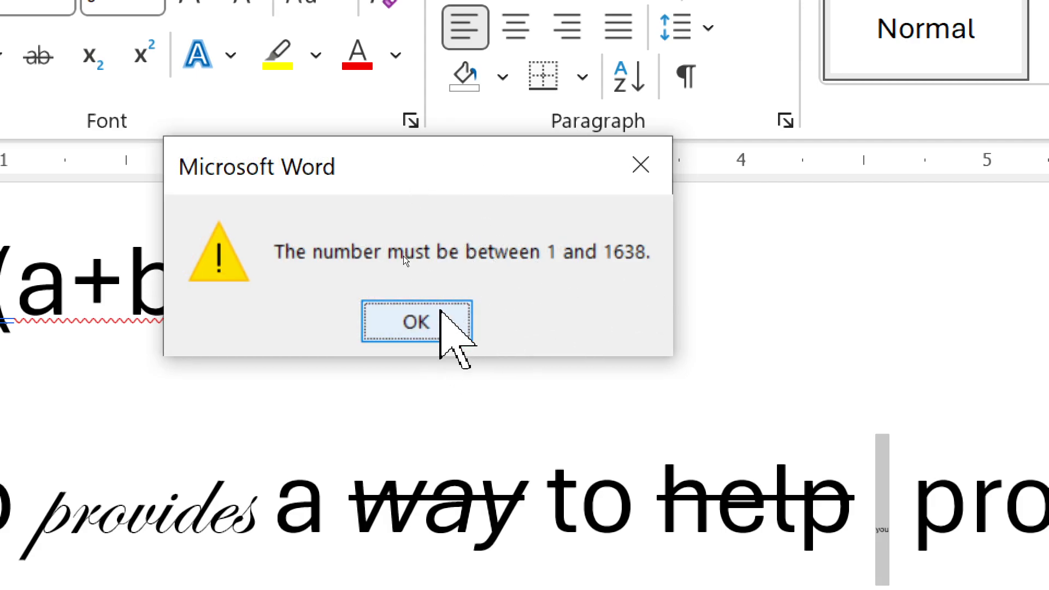
{"action": "left_click", "coordinate": [445, 315]}
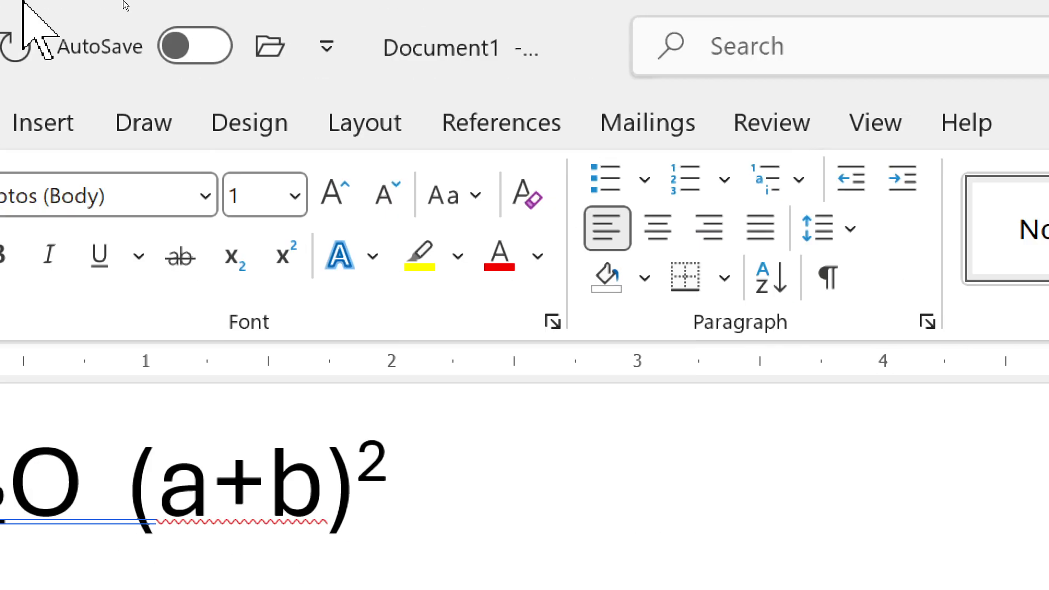
- Set the font size of the word "you" in the first sentence to 12
{"action": "left_click", "coordinate": [265, 206]}
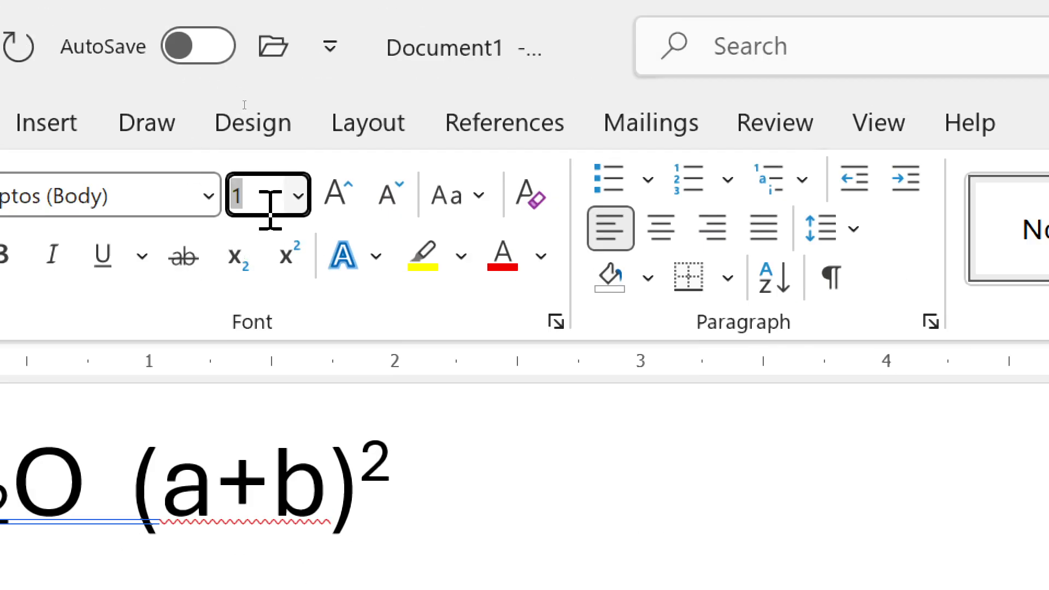
{"action": "type", "text": "12"}
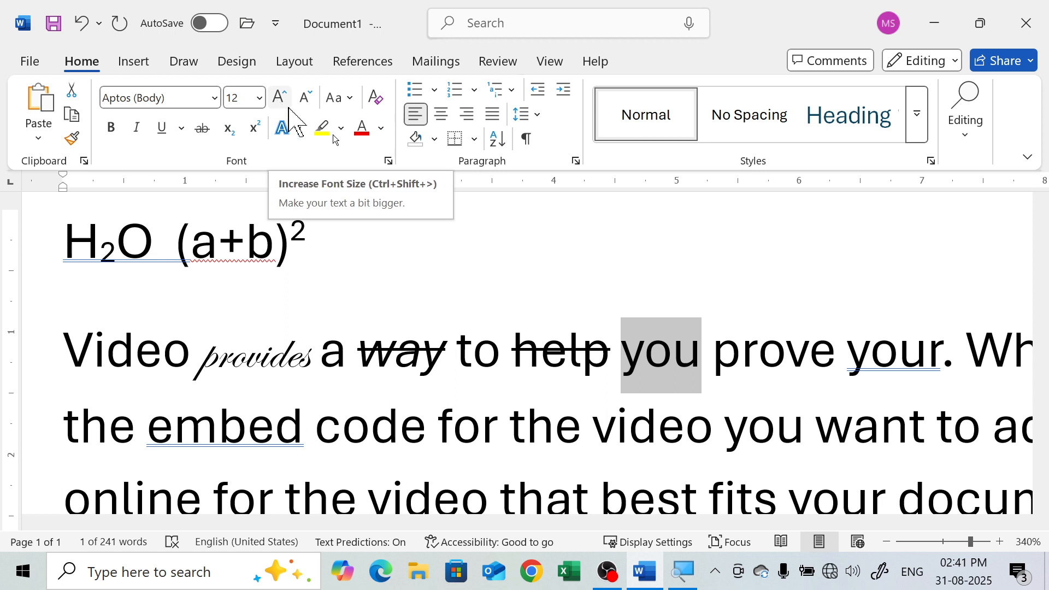
- Increase the font size of the word "prove" in the first sentence step by step to 80
{"action": "left_click_drag", "start_coordinate": [836, 354], "coordinate": [717, 347]}
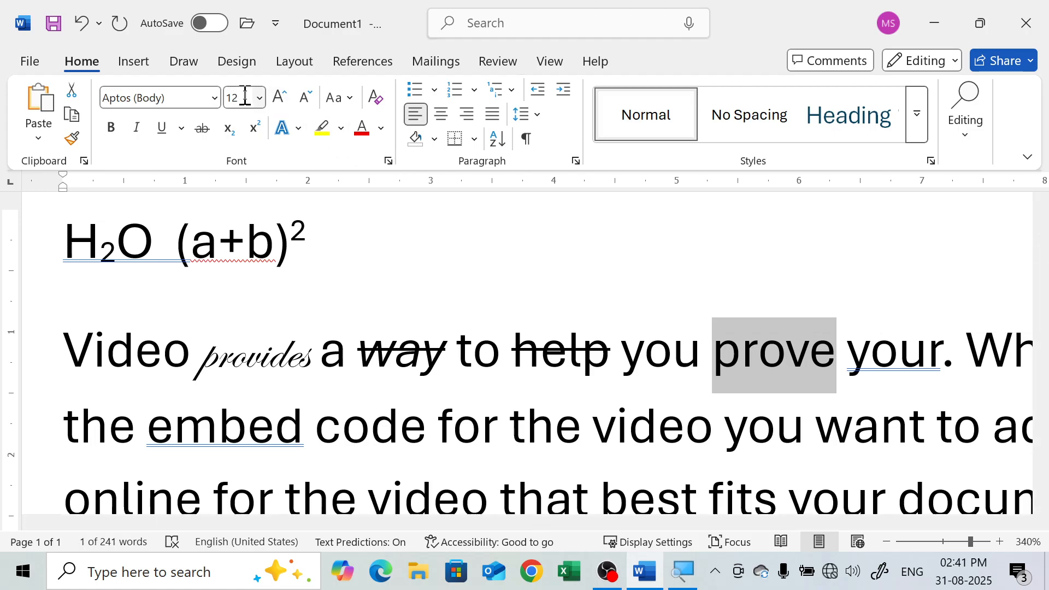
{"action": "left_click", "coordinate": [280, 98]}
{"action": "left_click", "coordinate": [279, 98]}
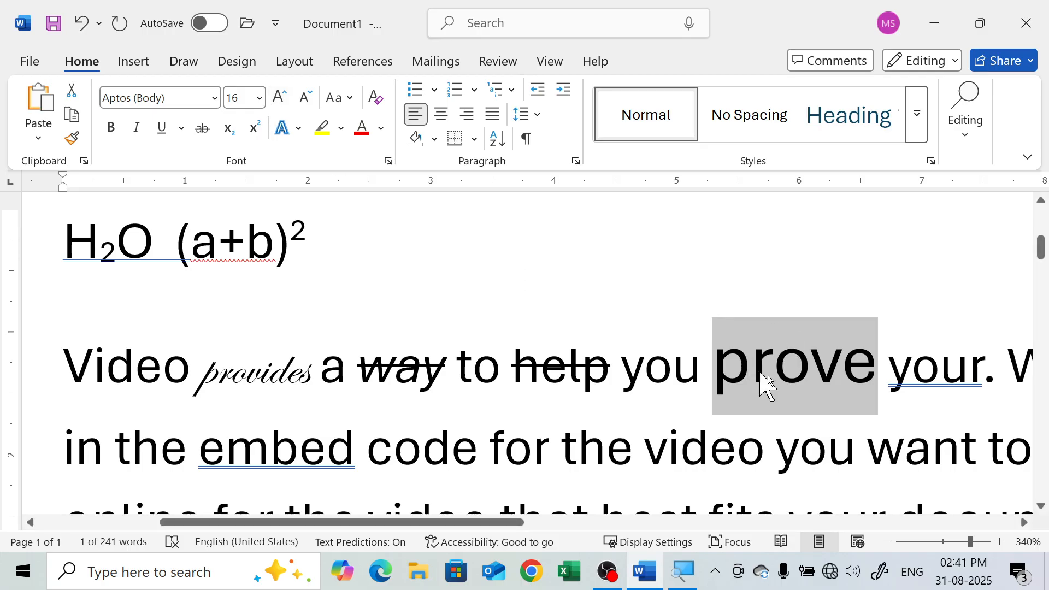
{"action": "left_click", "coordinate": [280, 98]}
{"action": "left_click", "coordinate": [280, 98]}
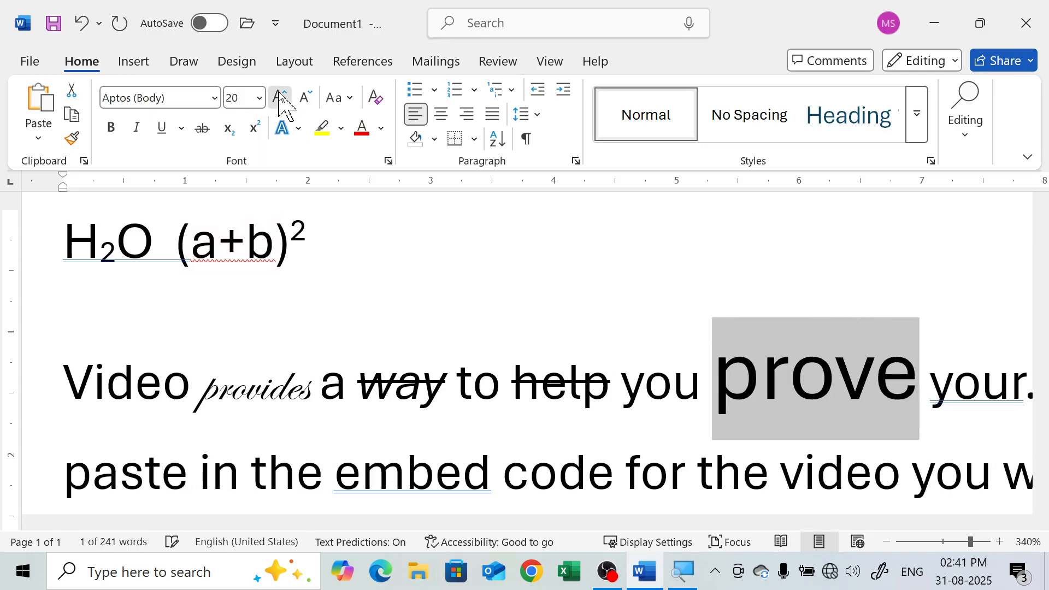
{"action": "left_click", "coordinate": [280, 98]}
{"action": "left_click", "coordinate": [280, 98]}
{"action": "left_click", "coordinate": [280, 98]}
{"action": "left_click", "coordinate": [280, 98]}
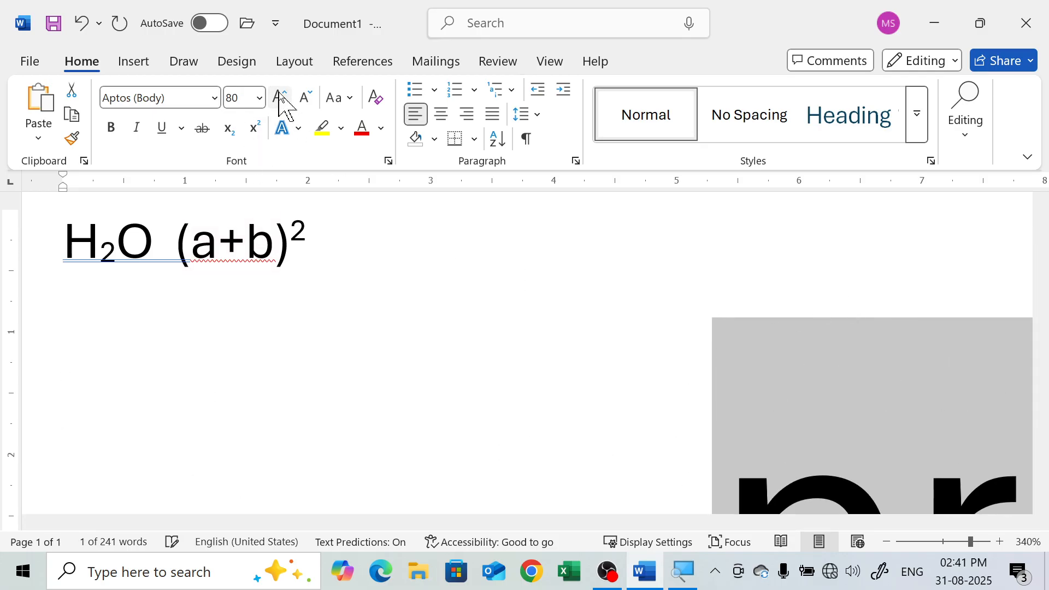
- Decrease the font size of the word "prove" in the first sentence step by step to 10
{"action": "left_click", "coordinate": [302, 103]}
{"action": "left_click", "coordinate": [303, 104]}
{"action": "left_click", "coordinate": [303, 104]}
{"action": "left_click", "coordinate": [303, 103]}
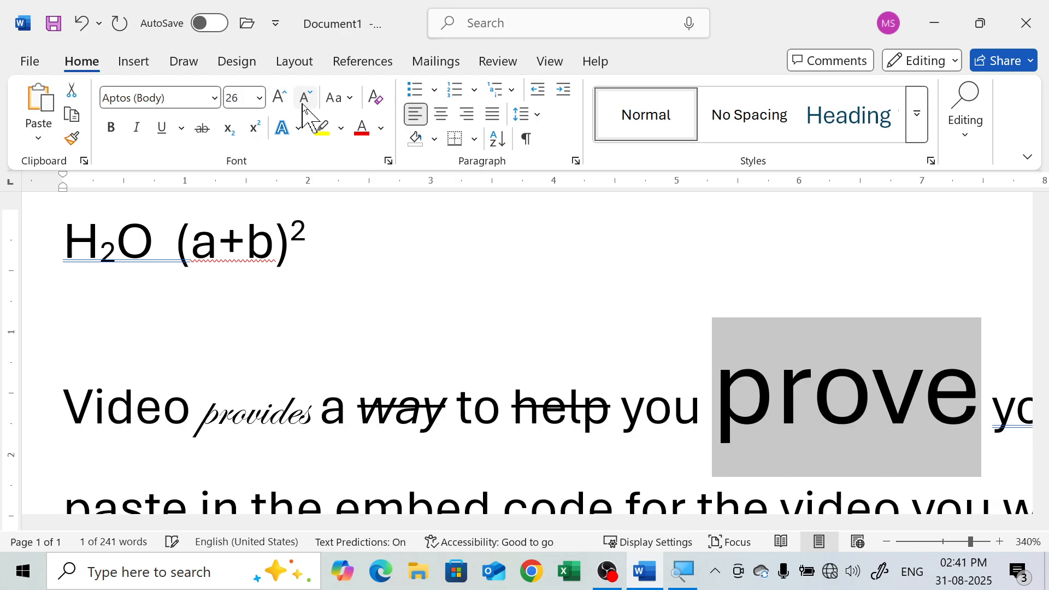
{"action": "left_click", "coordinate": [303, 104]}
{"action": "left_click", "coordinate": [302, 103]}
{"action": "left_click", "coordinate": [303, 103]}
{"action": "left_click", "coordinate": [303, 103]}
{"action": "left_click", "coordinate": [302, 103]}
{"action": "left_click", "coordinate": [303, 103]}
{"action": "left_click", "coordinate": [303, 104]}
{"action": "left_click", "coordinate": [303, 103]}
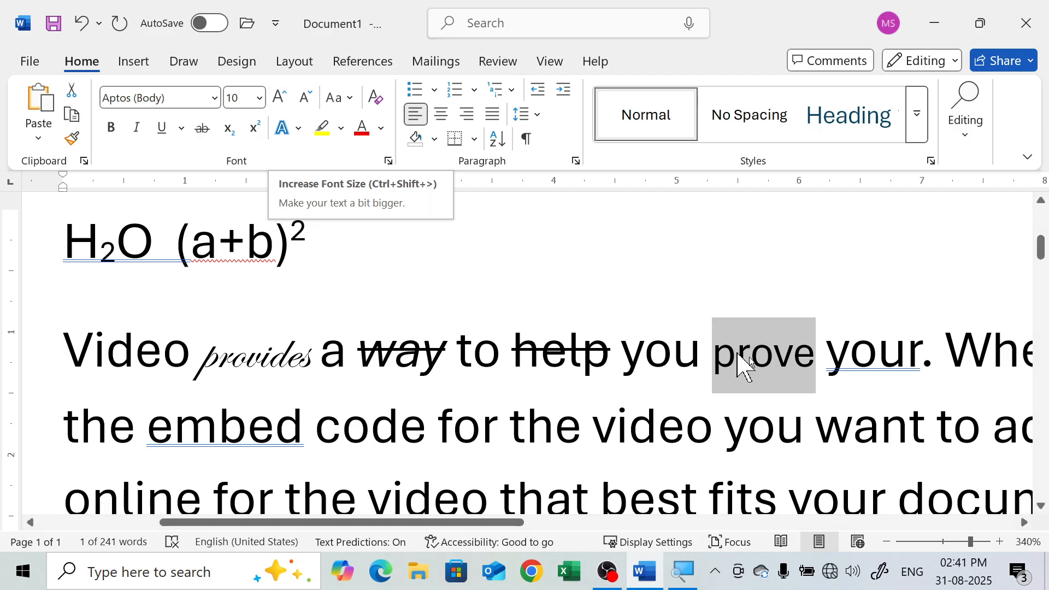
- Increase the font size of the word "prove" in the first sentence step by step to 20
{"action": "key", "text": "ctrl+shift+period"}
{"action": "key", "text": "ctrl+shift+period"}
{"action": "key", "text": "ctrl+shift+period"}
{"action": "key", "text": "ctrl+shift+period"}
{"action": "key", "text": "ctrl+shift+period"}
{"action": "key", "text": "ctrl+shift+period"}
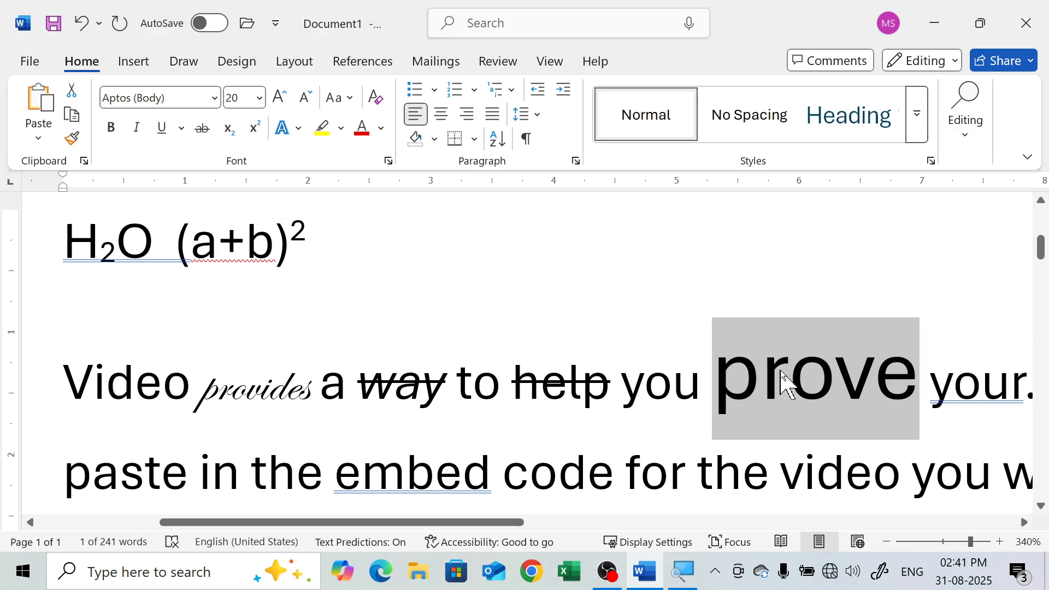
- Reduce the font size of the word "prove" in the first sentence to 10, and raise it to 11
{"action": "key", "text": "ctrl+shift+comma"}
{"action": "key", "text": "ctrl+shift+comma"}
{"action": "key", "text": "ctrl+shift+comma"}
{"action": "key", "text": "ctrl+shift+comma"}
{"action": "key", "text": "ctrl+shift+comma"}
{"action": "key", "text": "ctrl+shift+comma"}
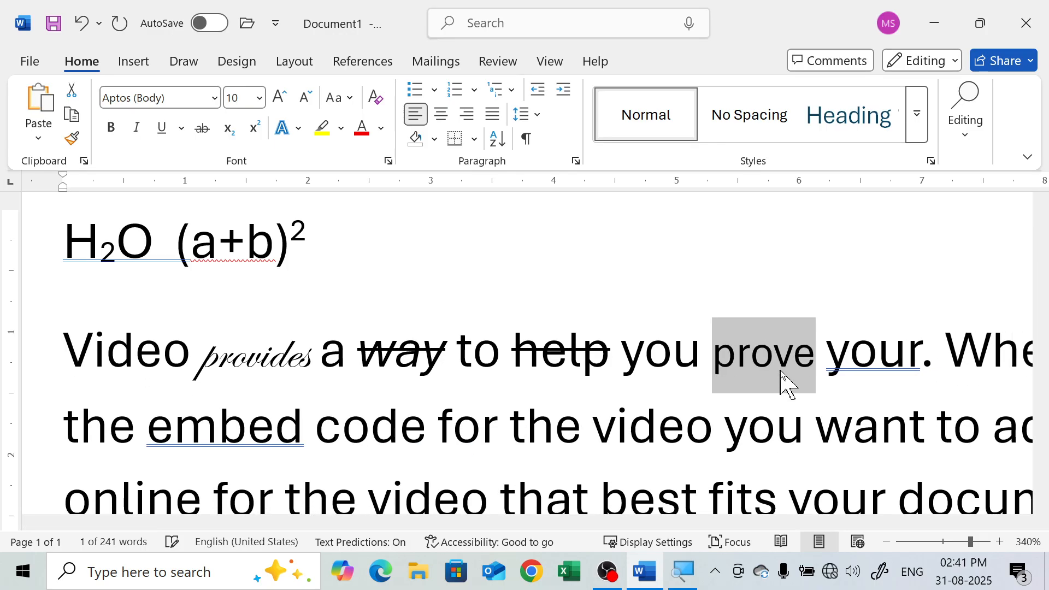
{"action": "key", "text": "ctrl+shift+period"}
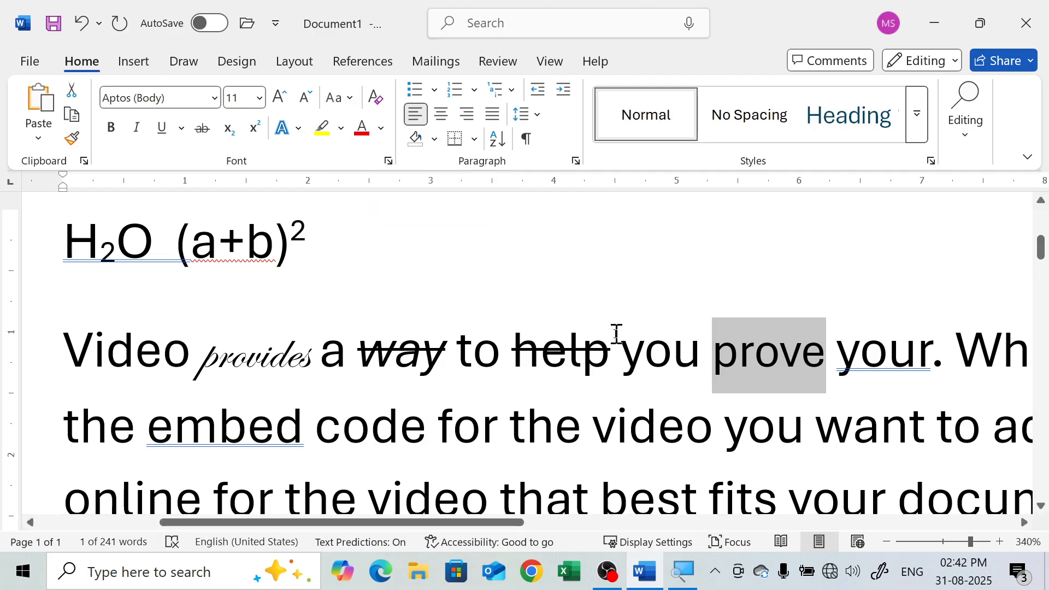
- Change the paragraph beginning "To make your document powerful" to sentence case
{"action": "scroll", "coordinate": [451, 349], "scroll_direction": "down", "scroll_amount": 5}
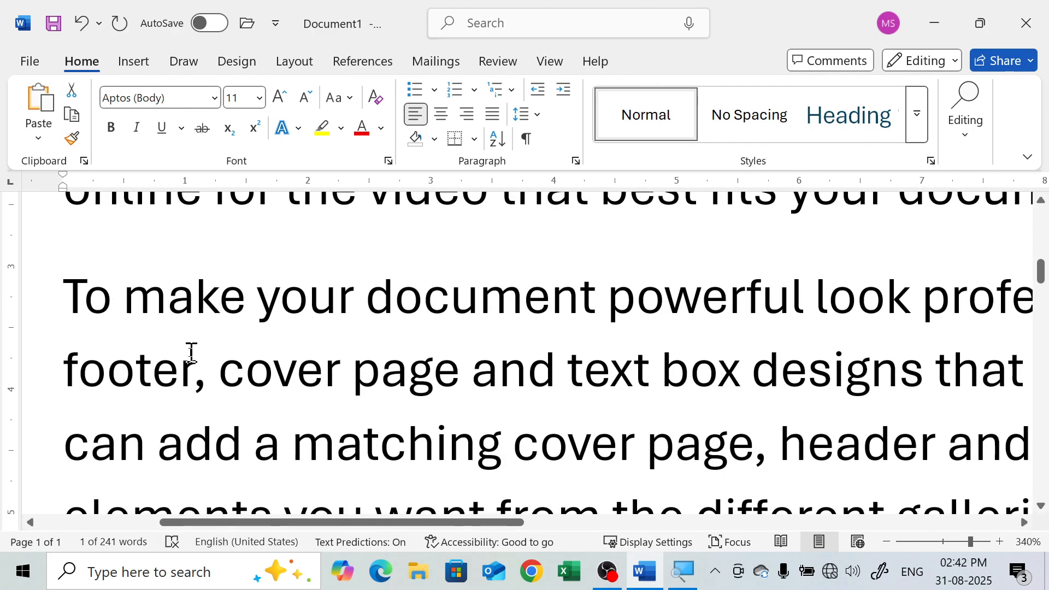
{"action": "scroll", "coordinate": [192, 354], "scroll_direction": "down", "scroll_amount": 3, "text": "ctrl"}
{"action": "scroll", "coordinate": [191, 354], "scroll_direction": "down", "scroll_amount": 9, "text": "ctrl"}
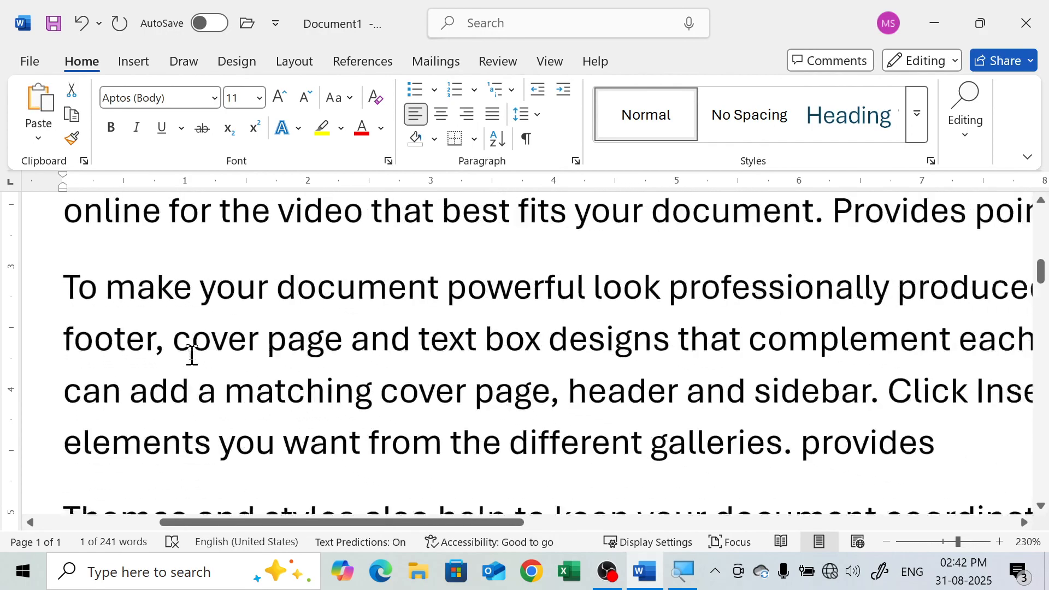
{"action": "left_click_drag", "start_coordinate": [75, 297], "coordinate": [869, 437]}
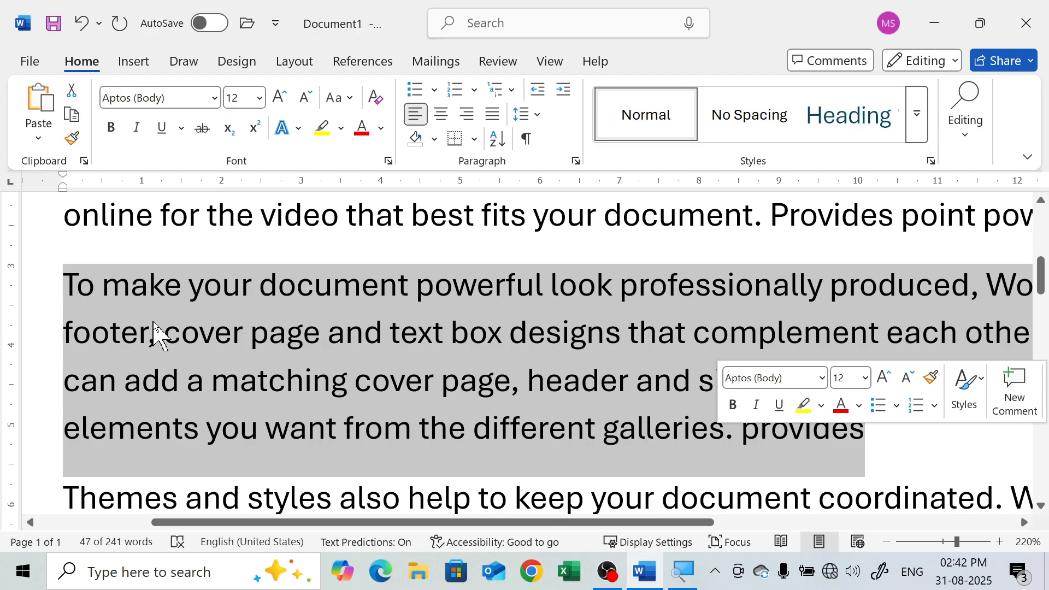
{"action": "left_click", "coordinate": [338, 104]}
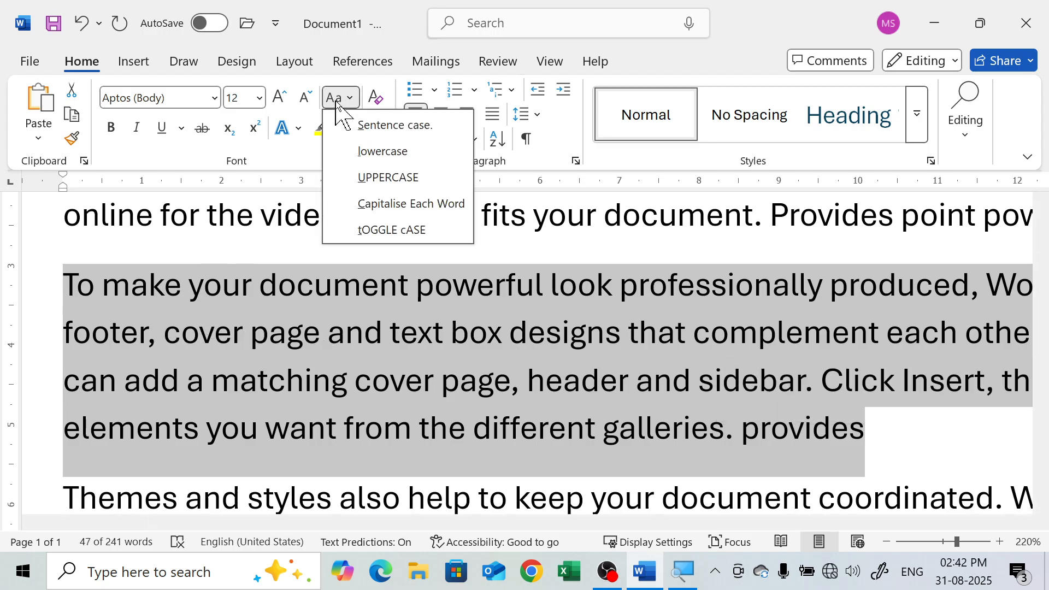
{"action": "left_click", "coordinate": [368, 130]}
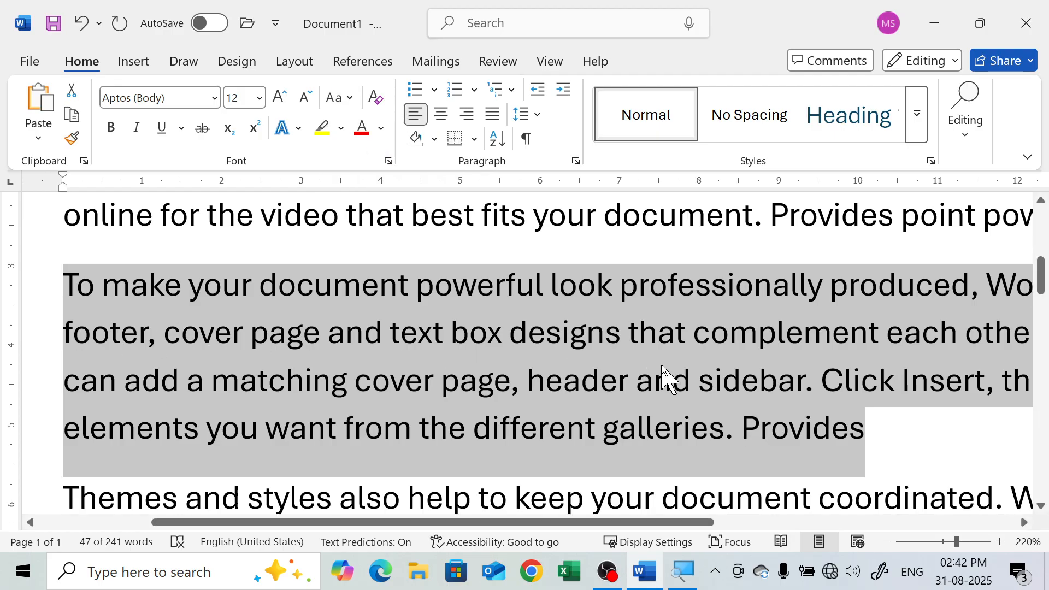
- Examine the capitalisation at the start of each sentence in the paragraph beginning "To make your document powerful"
{"action": "left_click", "coordinate": [497, 368]}
{"action": "scroll", "coordinate": [519, 367], "scroll_direction": "down", "scroll_amount": 7, "text": "ctrl"}
{"action": "scroll", "coordinate": [522, 368], "scroll_direction": "down", "scroll_amount": 1, "text": "ctrl"}
{"action": "left_click", "coordinate": [178, 312]}
{"action": "left_click_drag", "start_coordinate": [181, 313], "coordinate": [186, 312]}
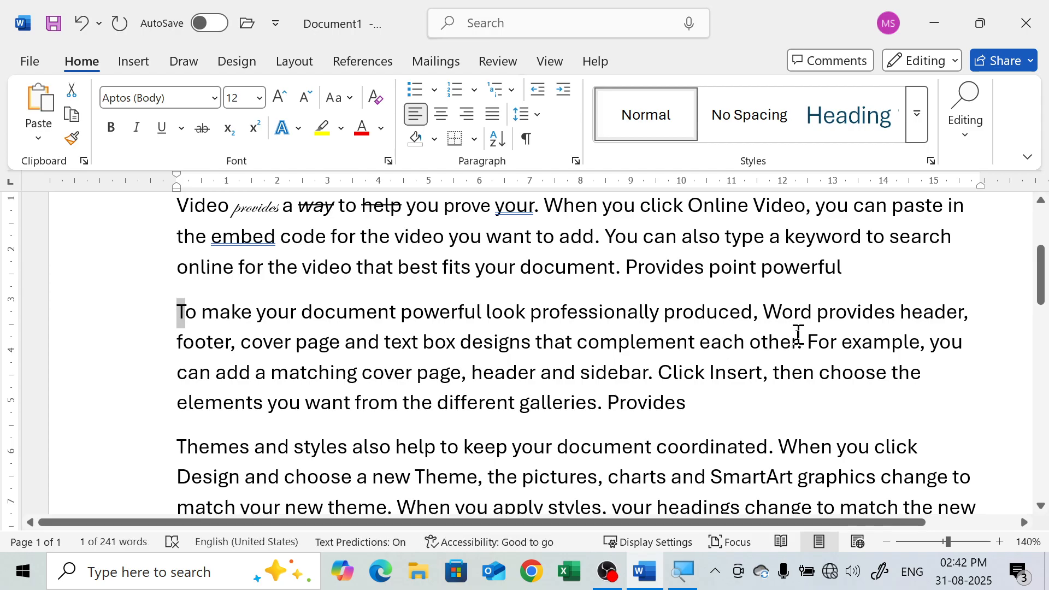
{"action": "left_click_drag", "start_coordinate": [798, 335], "coordinate": [164, 312]}
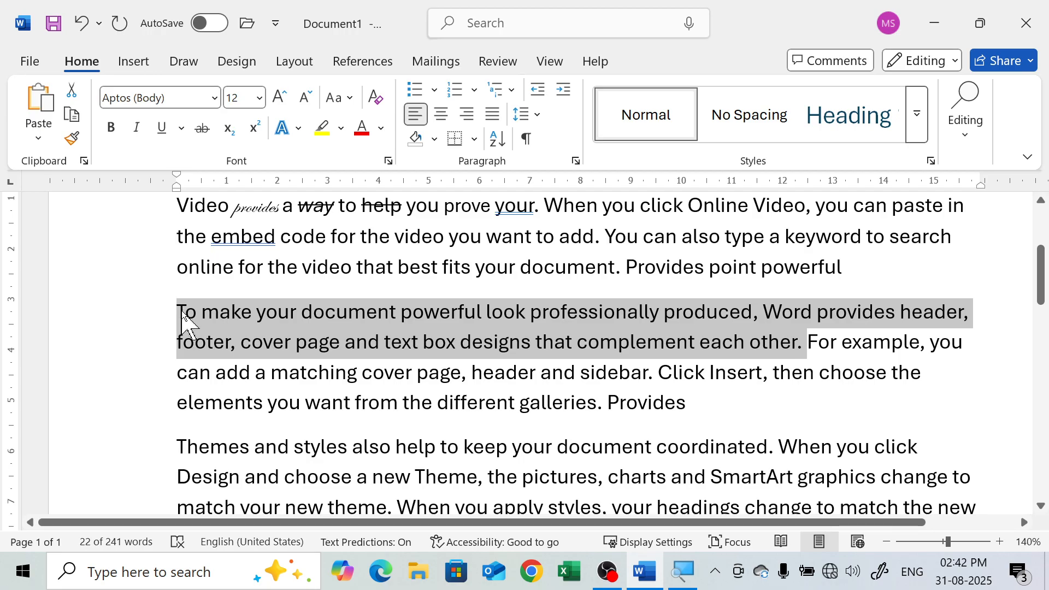
{"action": "left_click", "coordinate": [845, 350]}
{"action": "left_click_drag", "start_coordinate": [810, 343], "coordinate": [605, 404]}
{"action": "left_click", "coordinate": [951, 343]}
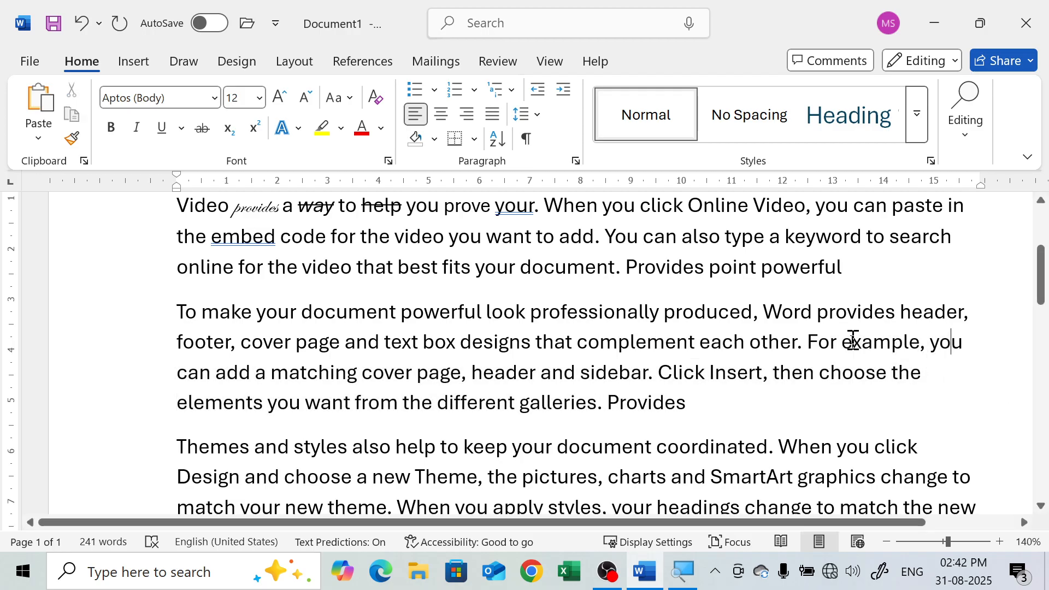
{"action": "left_click_drag", "start_coordinate": [809, 345], "coordinate": [819, 346]}
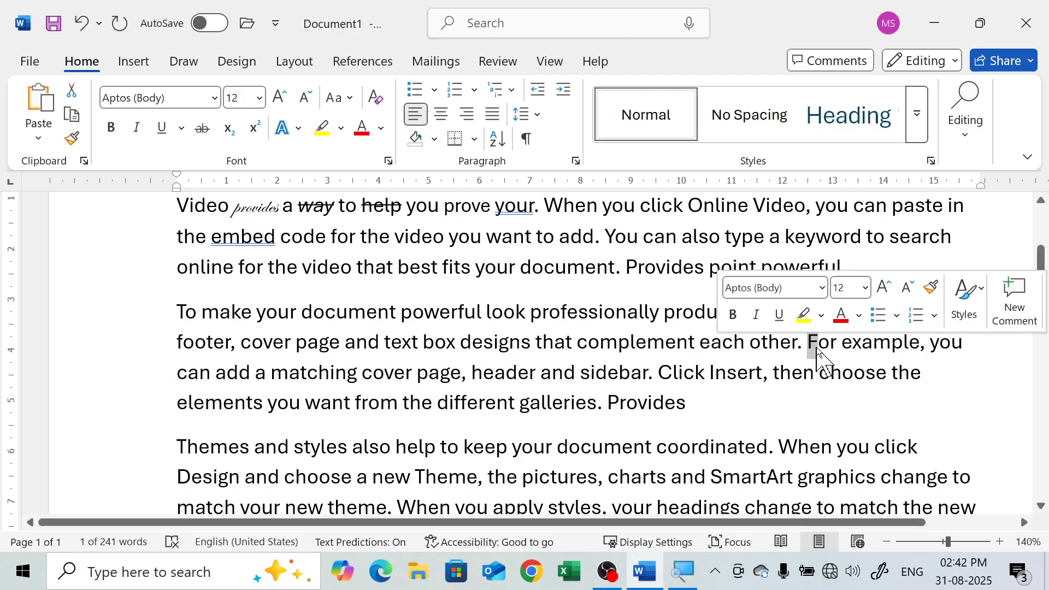
- Change the whole paragraph beginning "To make your document powerful" to lowercase
{"action": "left_click_drag", "start_coordinate": [714, 414], "coordinate": [181, 310]}
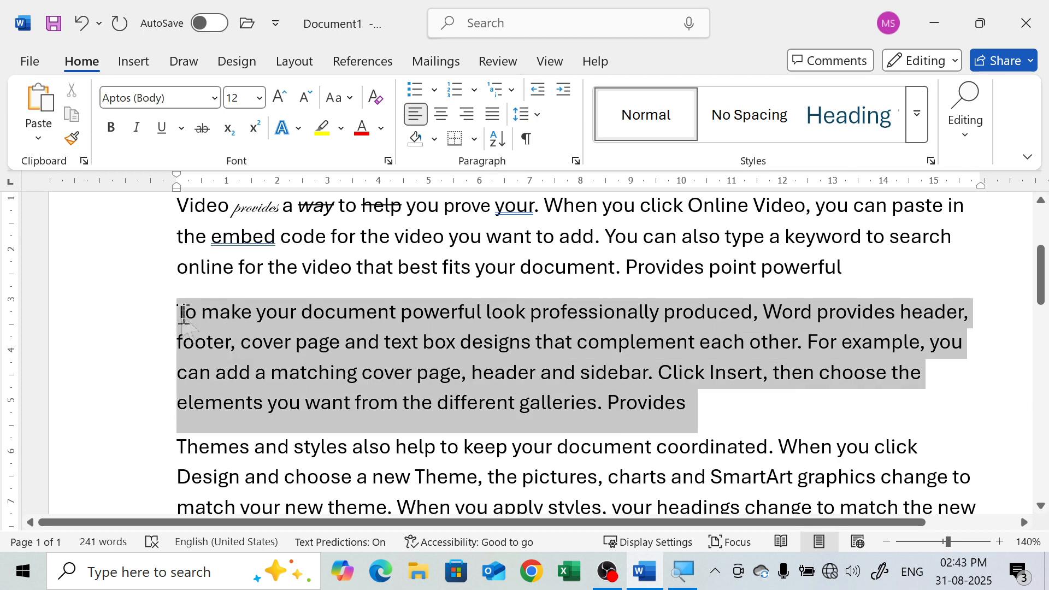
{"action": "left_click", "coordinate": [350, 100]}
{"action": "left_click", "coordinate": [374, 144]}
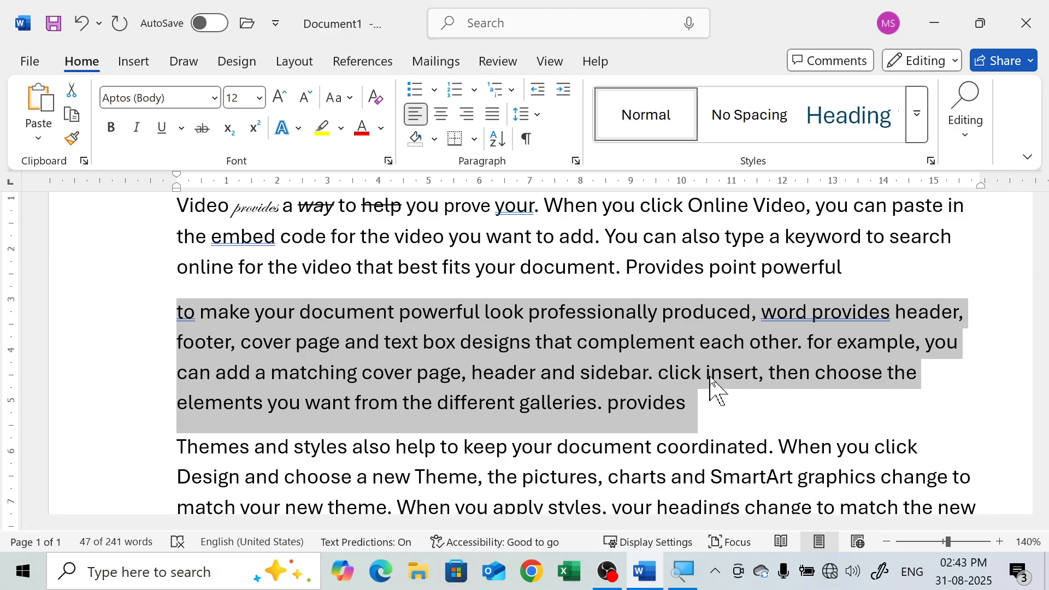
- Change the whole paragraph beginning "to make your document powerful" to uppercase
{"action": "left_click", "coordinate": [333, 98]}
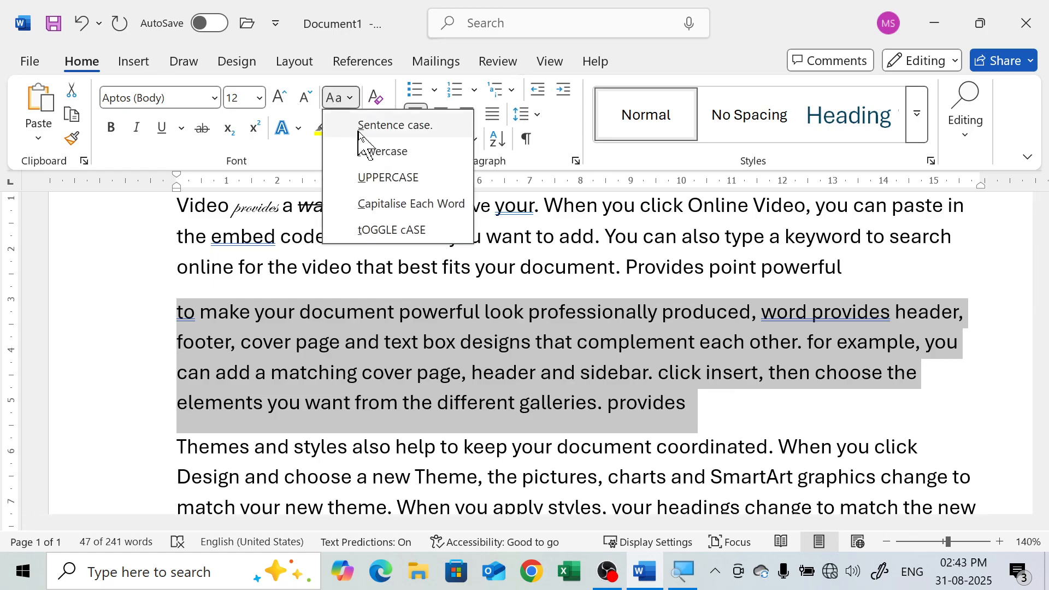
{"action": "left_click", "coordinate": [384, 178]}
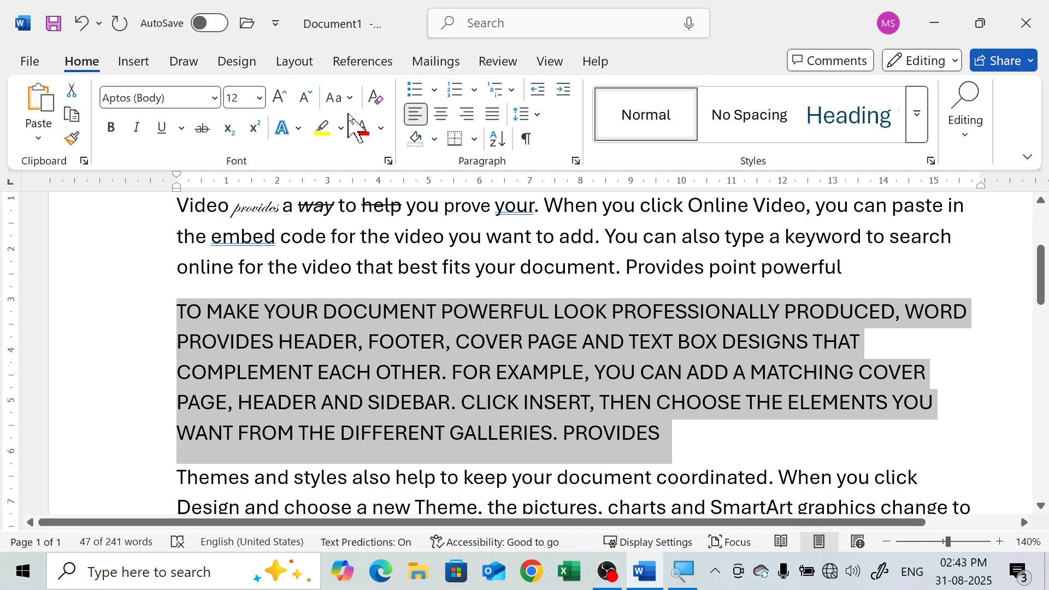
- Capitalise each word of the paragraph beginning "TO MAKE YOUR DOCUMENT POWERFUL"
{"action": "left_click", "coordinate": [342, 98]}
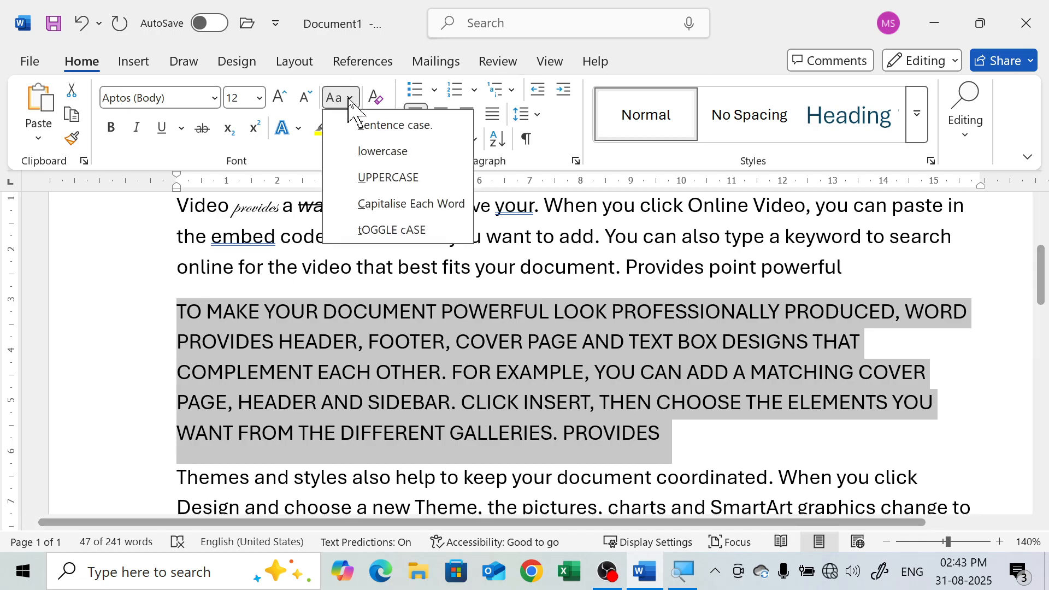
{"action": "left_click", "coordinate": [392, 205]}
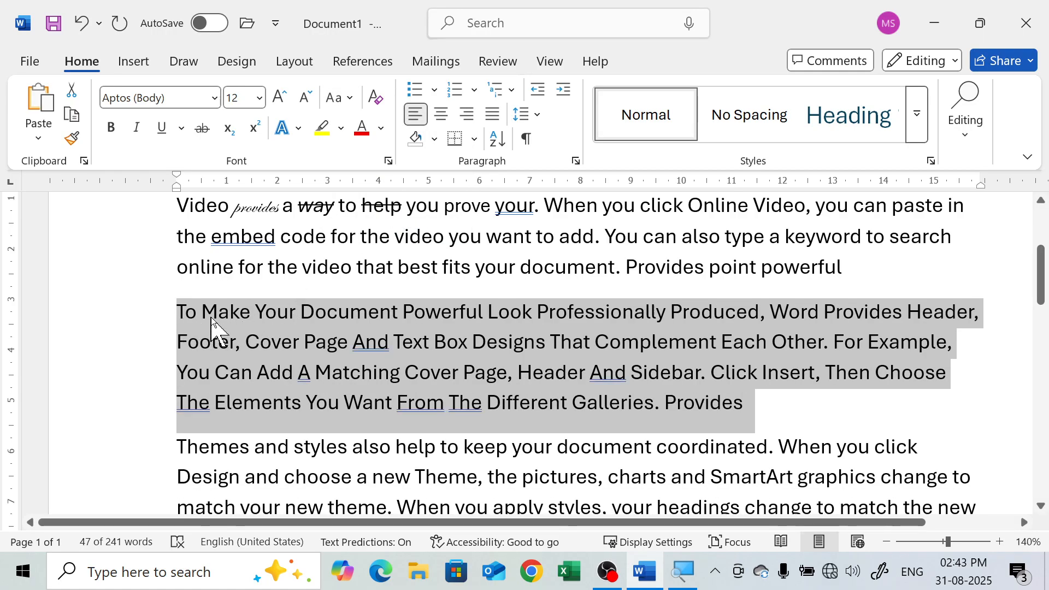
{"action": "left_click_drag", "start_coordinate": [304, 335], "coordinate": [433, 343]}
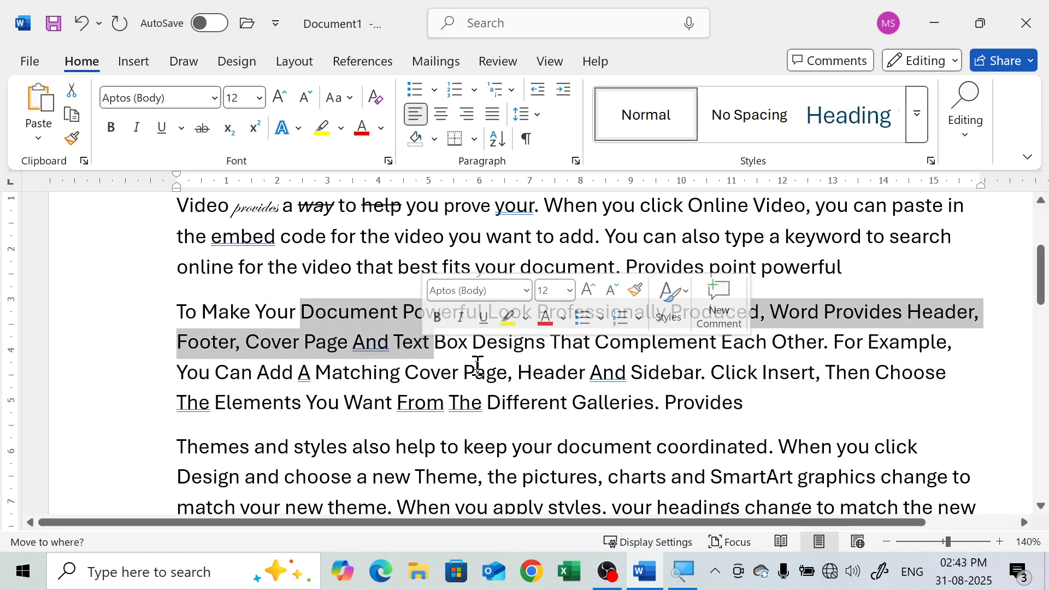
- Apply toggle case to the whole paragraph beginning "To Make Your Document Powerful"
{"action": "triple_click", "coordinate": [477, 365]}
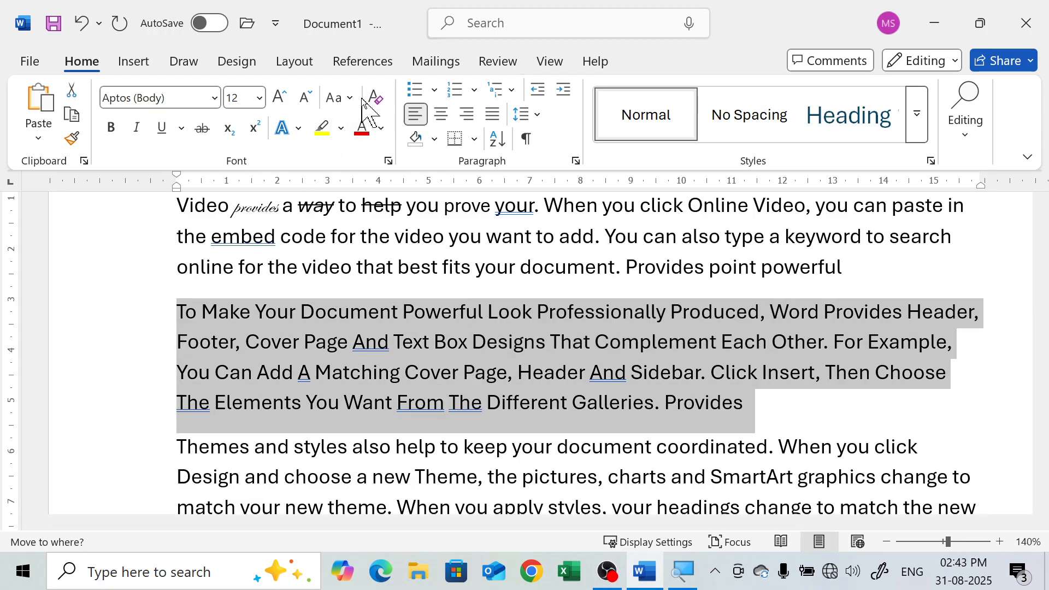
{"action": "left_click", "coordinate": [344, 99]}
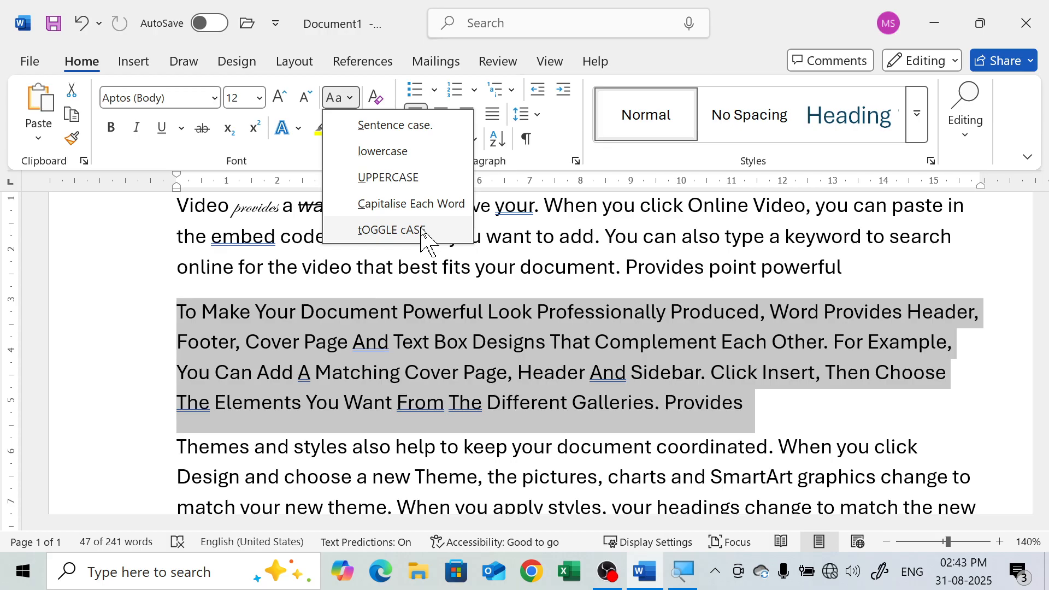
{"action": "left_click", "coordinate": [424, 232]}
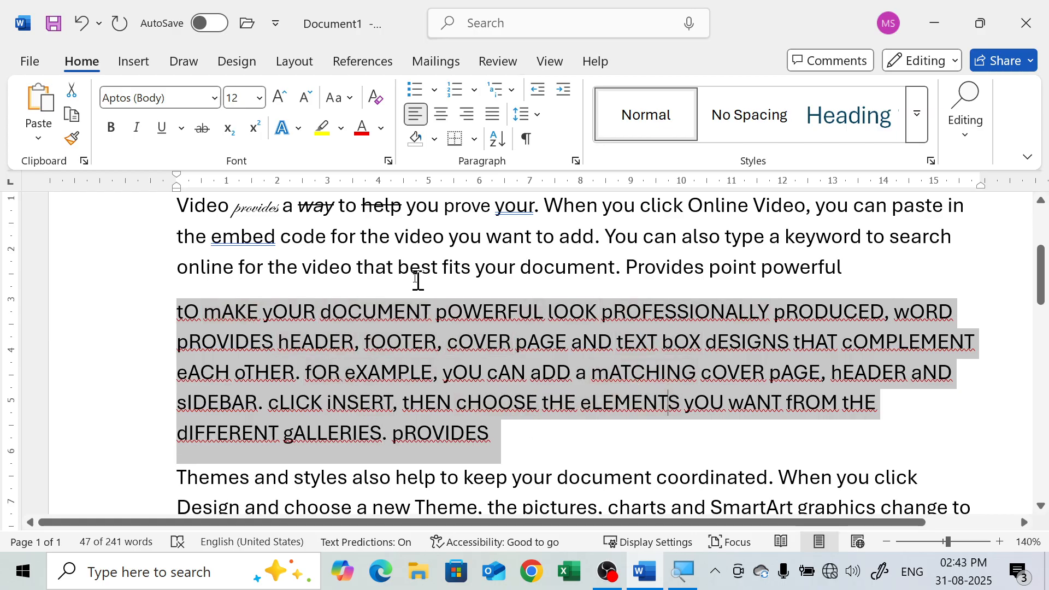
- Change the toggled-case paragraph beginning "tO mAKE yOUR dOCUMENT" back to sentence case
{"action": "left_click", "coordinate": [348, 94]}
{"action": "left_click", "coordinate": [379, 122]}
{"action": "left_click", "coordinate": [346, 96]}
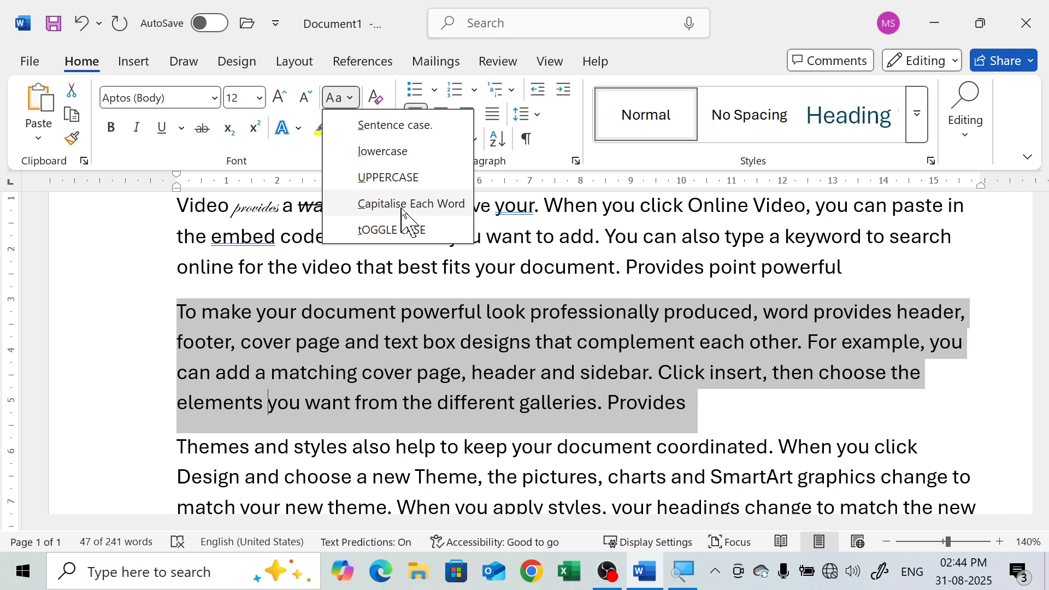
{"action": "left_click", "coordinate": [355, 96]}
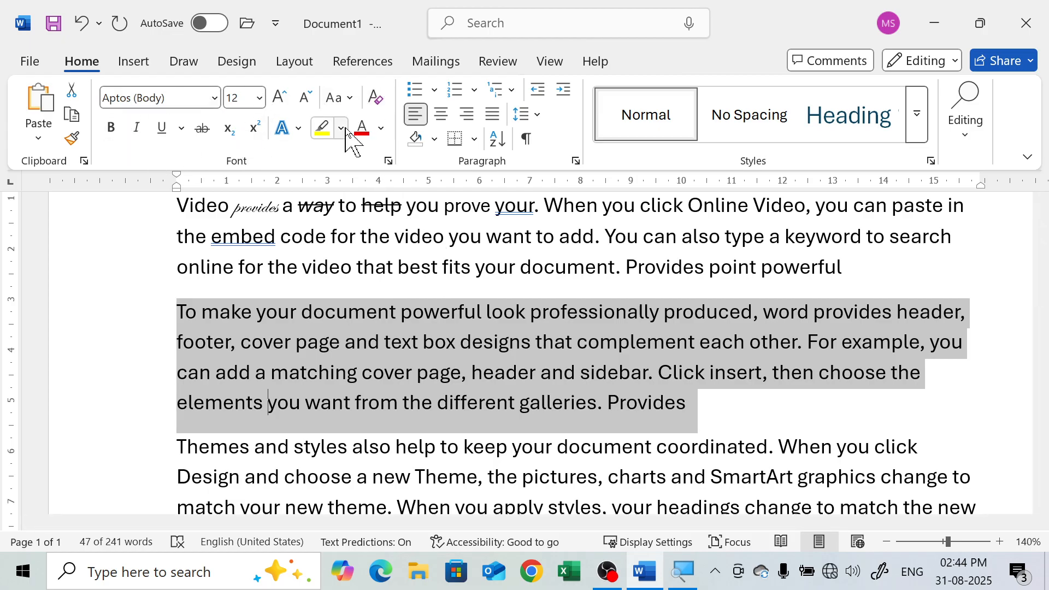
{"action": "left_click", "coordinate": [412, 241]}
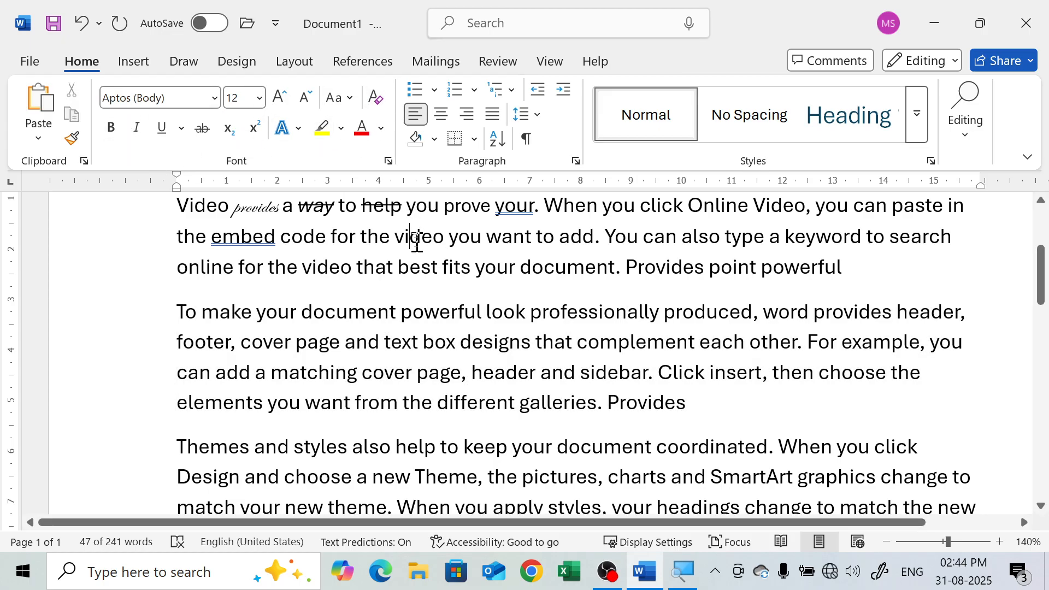
- Make the word "powerful" after "To make your document" bold and italic, and enlarge it to font size 22
{"action": "double_click", "coordinate": [429, 313]}
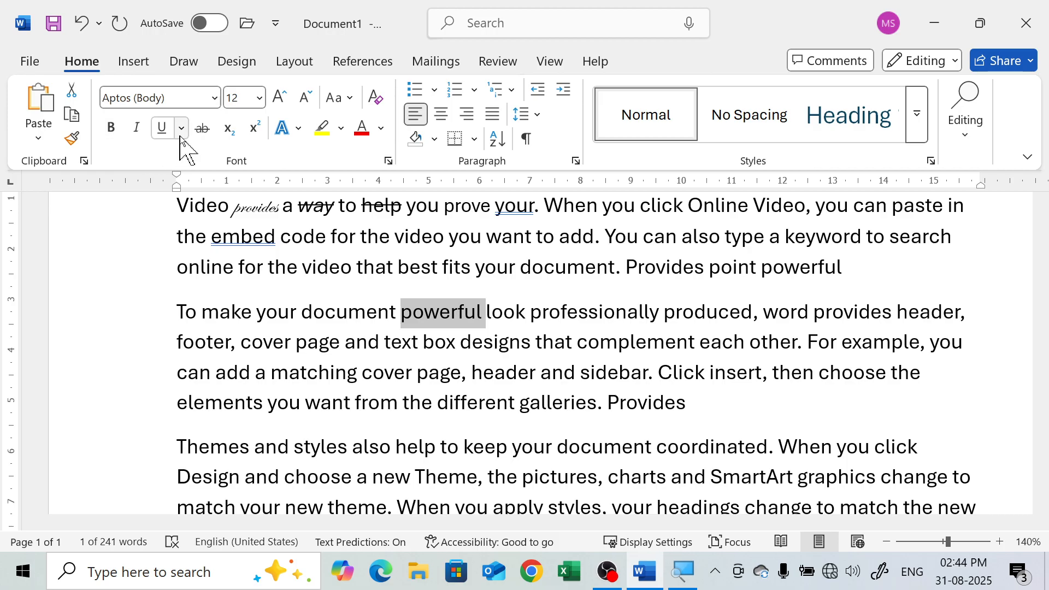
{"action": "left_click", "coordinate": [115, 130]}
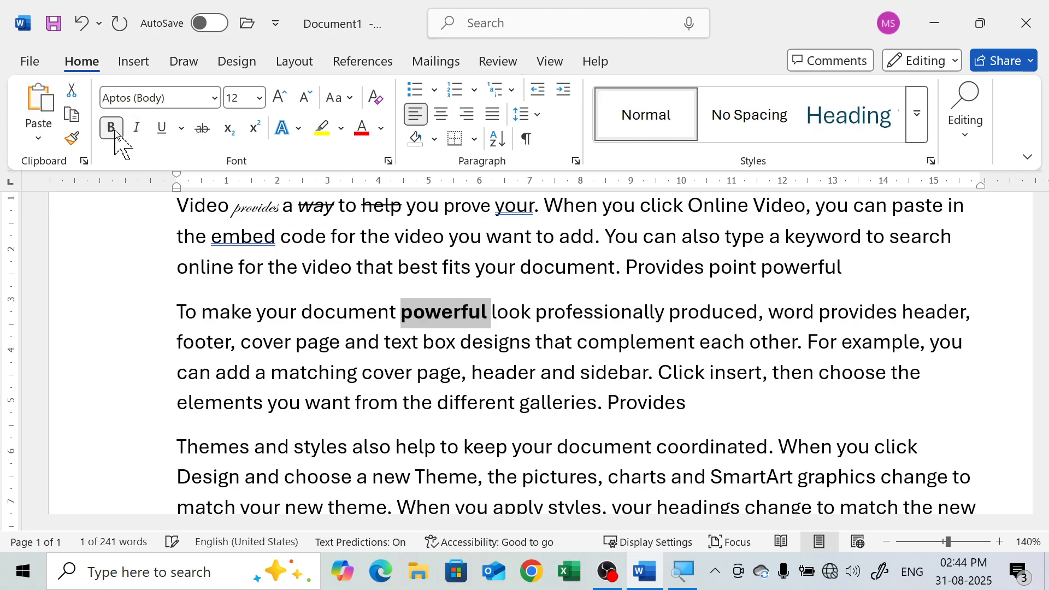
{"action": "left_click", "coordinate": [139, 133]}
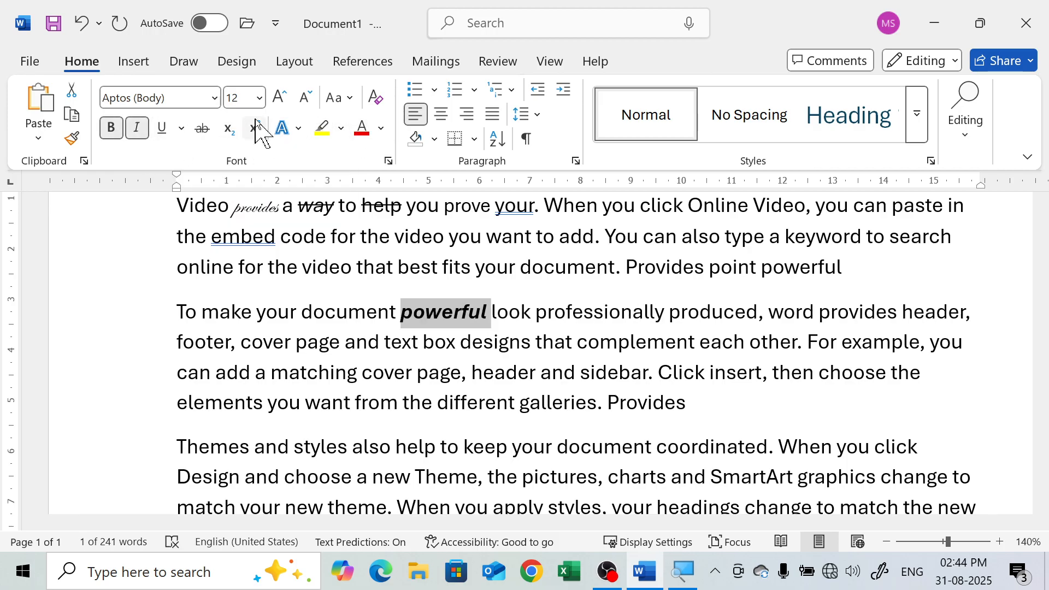
{"action": "left_click", "coordinate": [279, 94]}
{"action": "left_click", "coordinate": [279, 94]}
{"action": "left_click", "coordinate": [279, 94]}
{"action": "left_click", "coordinate": [279, 94]}
{"action": "left_click", "coordinate": [280, 94]}
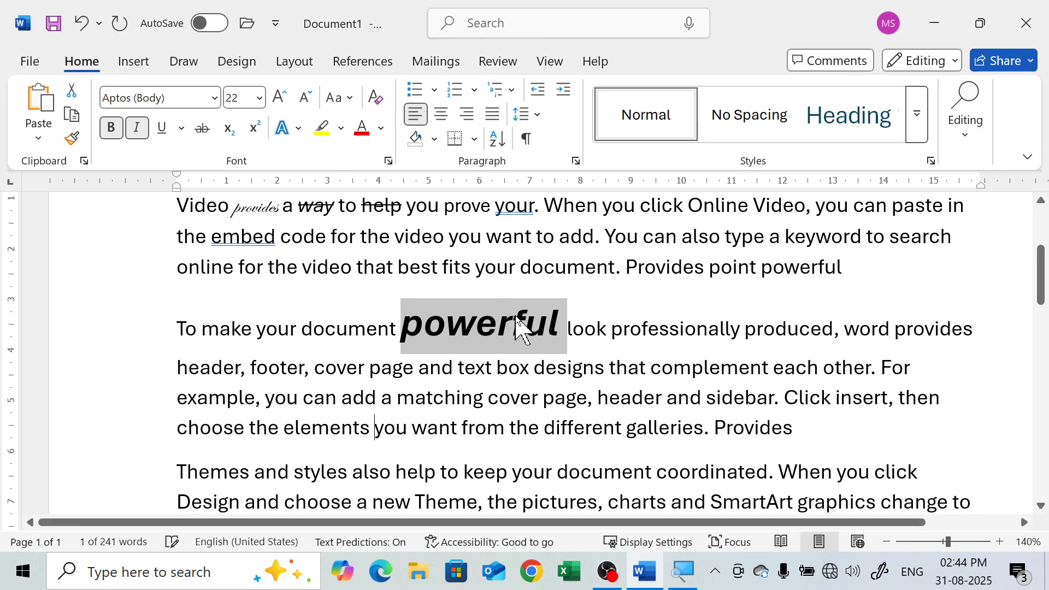
- Set the font of the bold italic word "powerful" to Edwardian Script ITC
{"action": "left_click", "coordinate": [214, 98]}
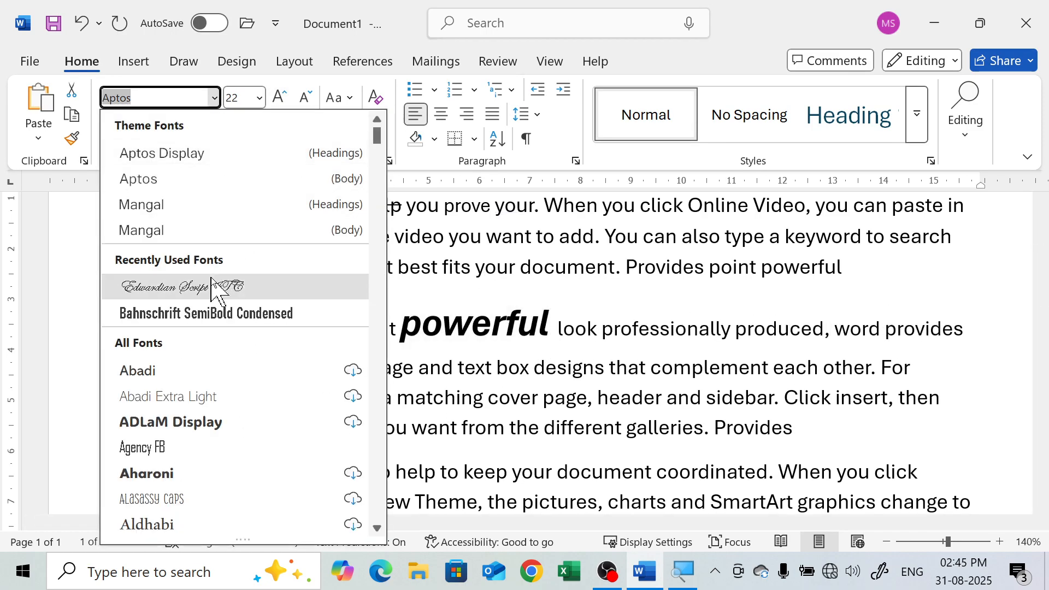
{"action": "left_click", "coordinate": [210, 277]}
{"action": "left_click", "coordinate": [641, 355]}
- Clear all formatting from the word "powerful" after "To make your document"
{"action": "double_click", "coordinate": [440, 329]}
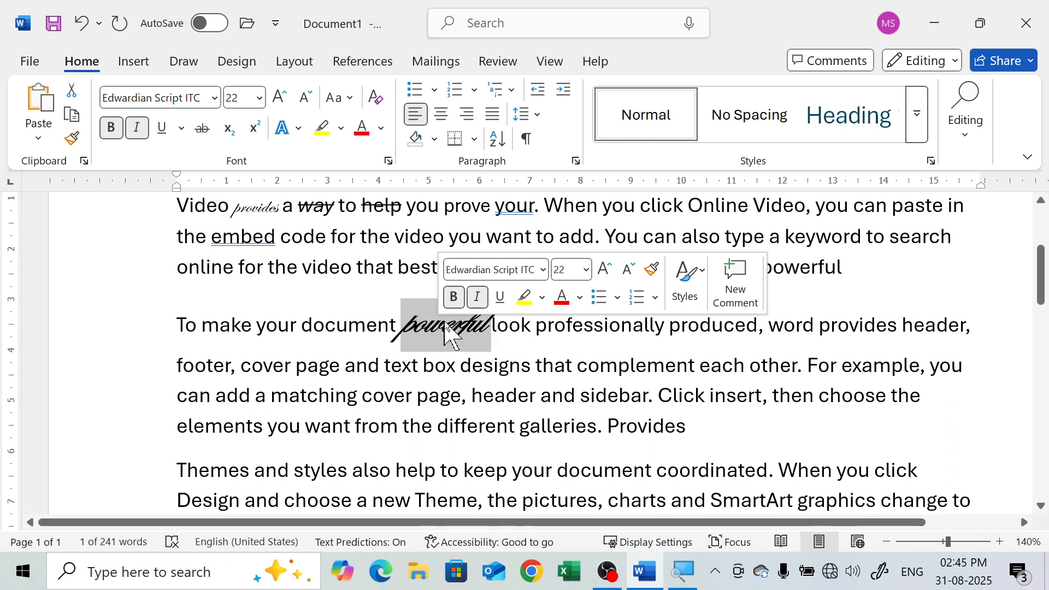
{"action": "left_click", "coordinate": [382, 95]}
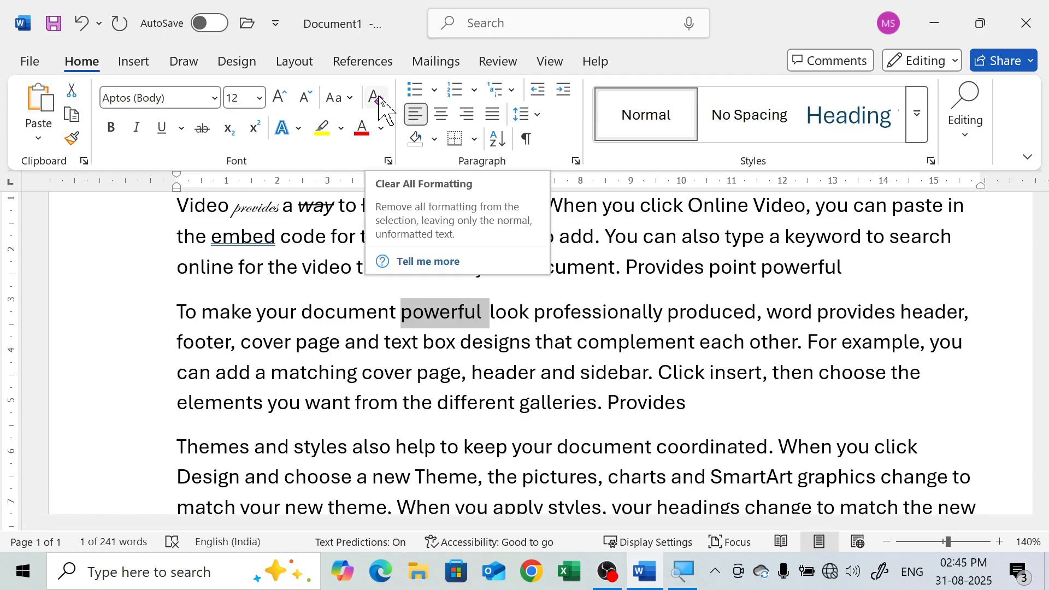
{"action": "left_click", "coordinate": [543, 342]}
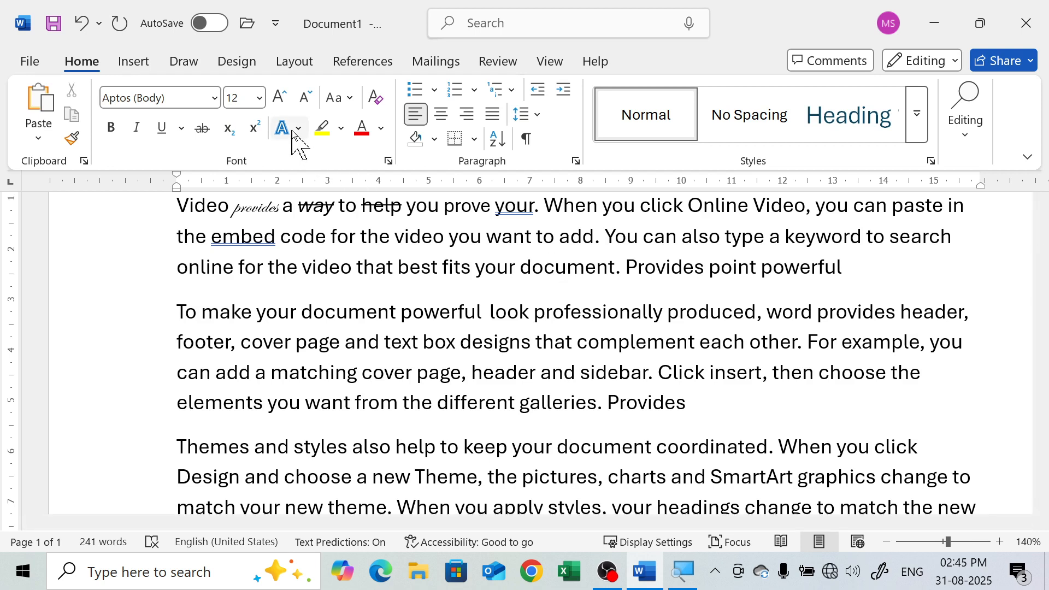
- Give the word "document" before "Provides point powerful" a golden-orange text outline from the standard colours and inspect it up close
{"action": "double_click", "coordinate": [567, 267]}
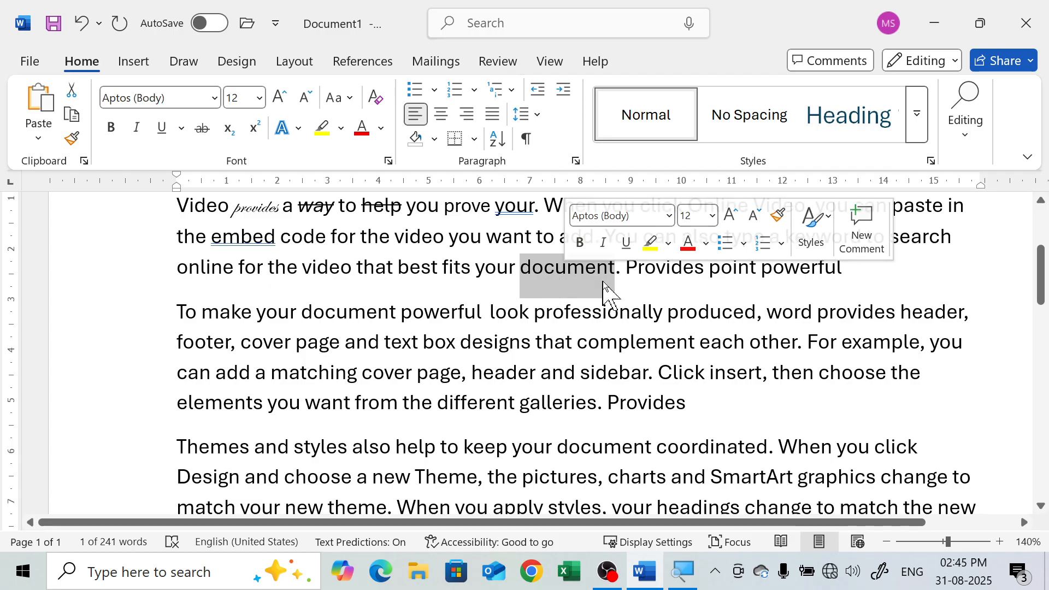
{"action": "left_click", "coordinate": [292, 132]}
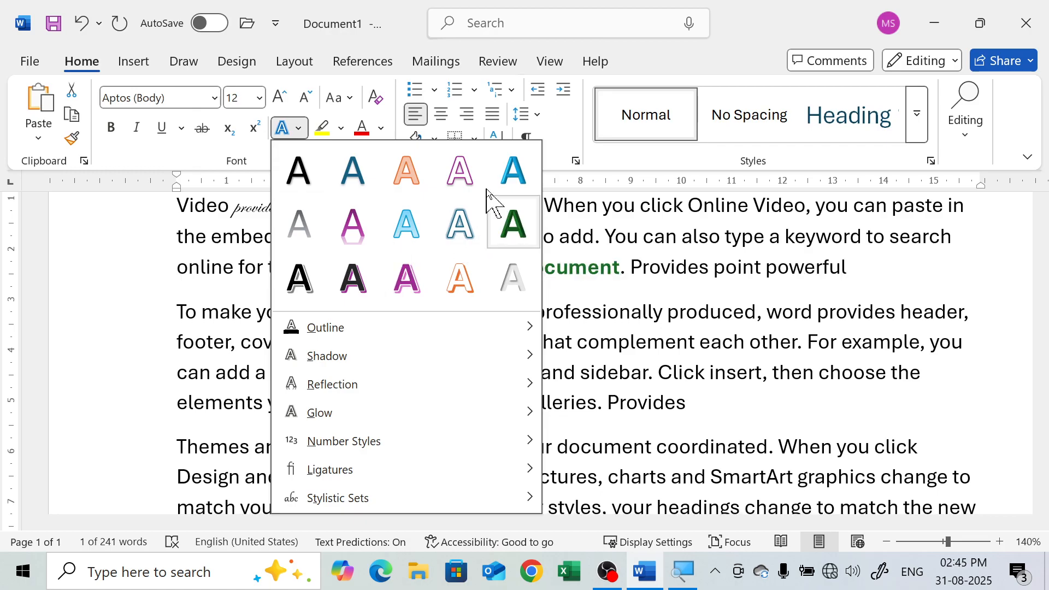
{"action": "mouse_move", "coordinate": [367, 320]}
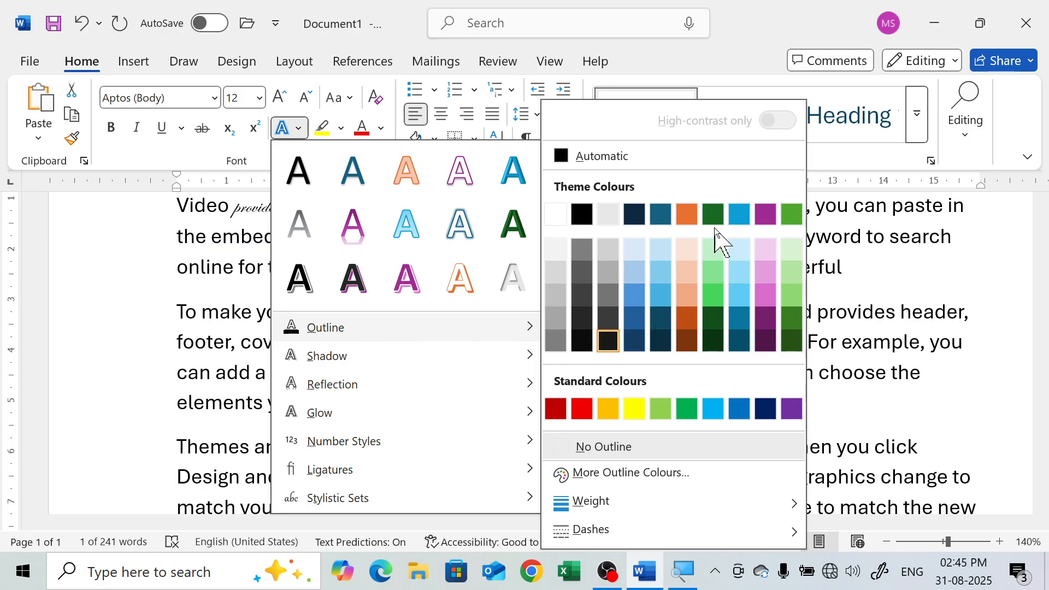
{"action": "left_click", "coordinate": [608, 410]}
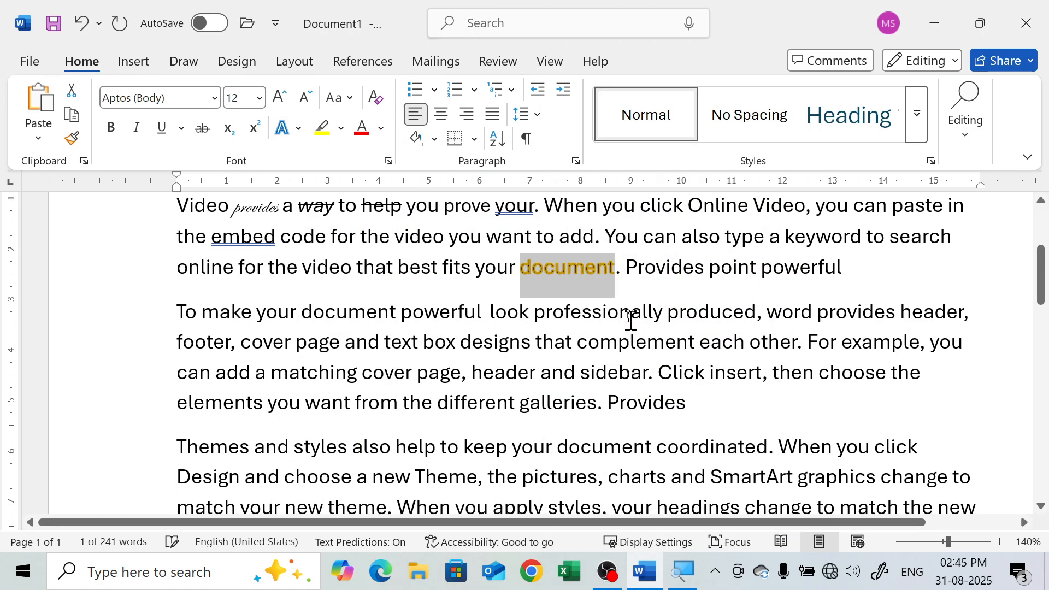
{"action": "left_click", "coordinate": [589, 277]}
{"action": "scroll", "coordinate": [589, 278], "scroll_direction": "up", "scroll_amount": 20, "text": "ctrl"}
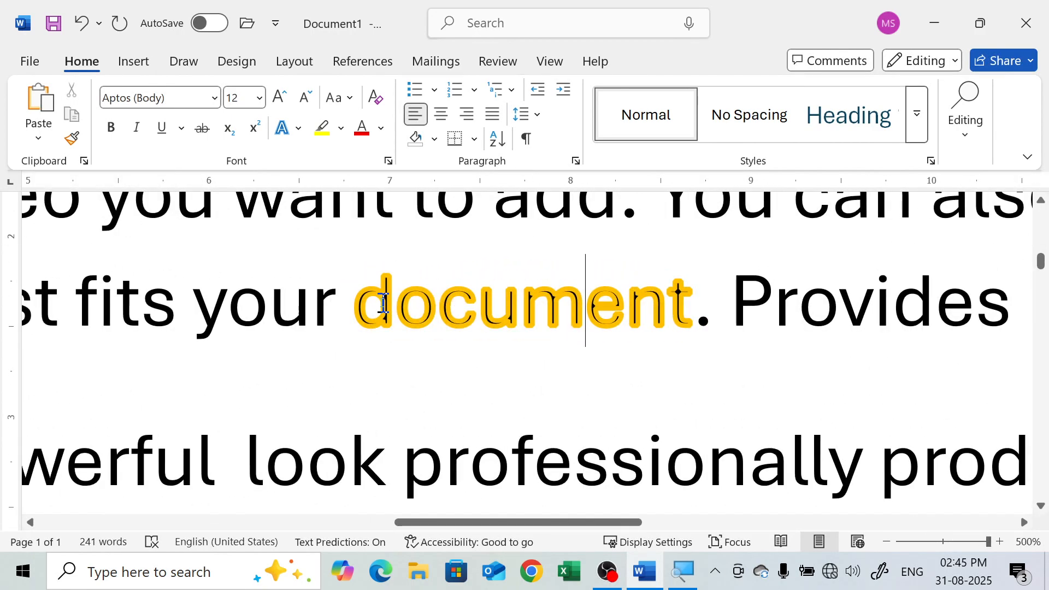
- Apply the first outer shadow text effect to the orange-outlined word "document"
{"action": "double_click", "coordinate": [496, 302]}
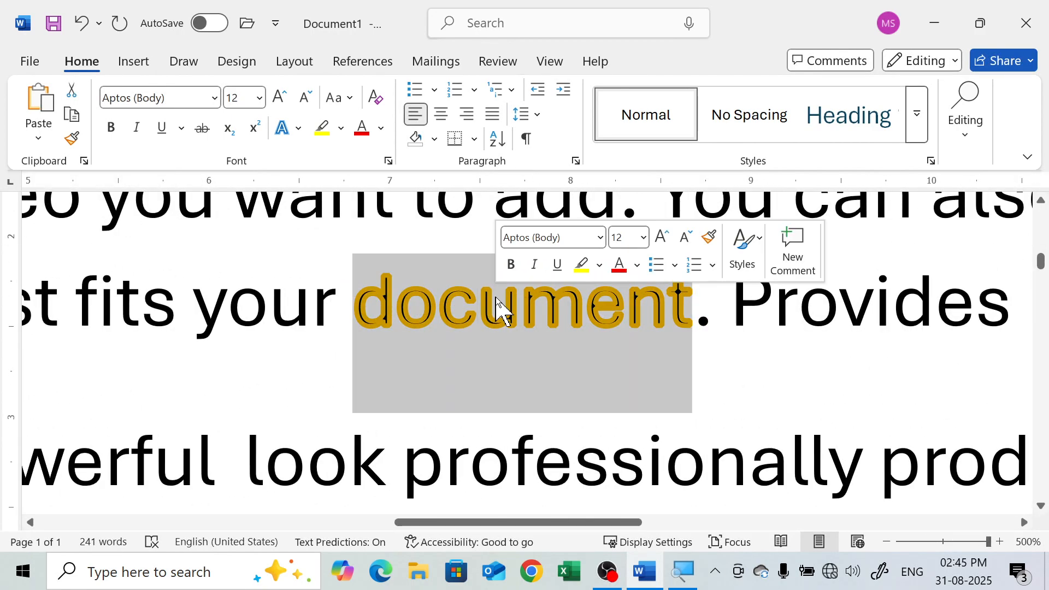
{"action": "left_click", "coordinate": [297, 130]}
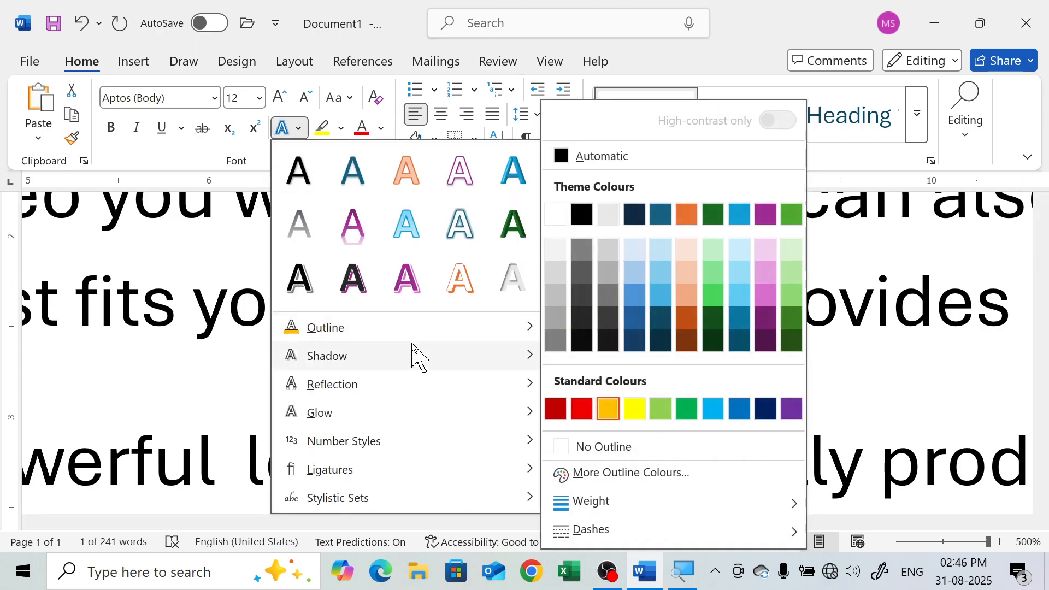
{"action": "mouse_move", "coordinate": [411, 354]}
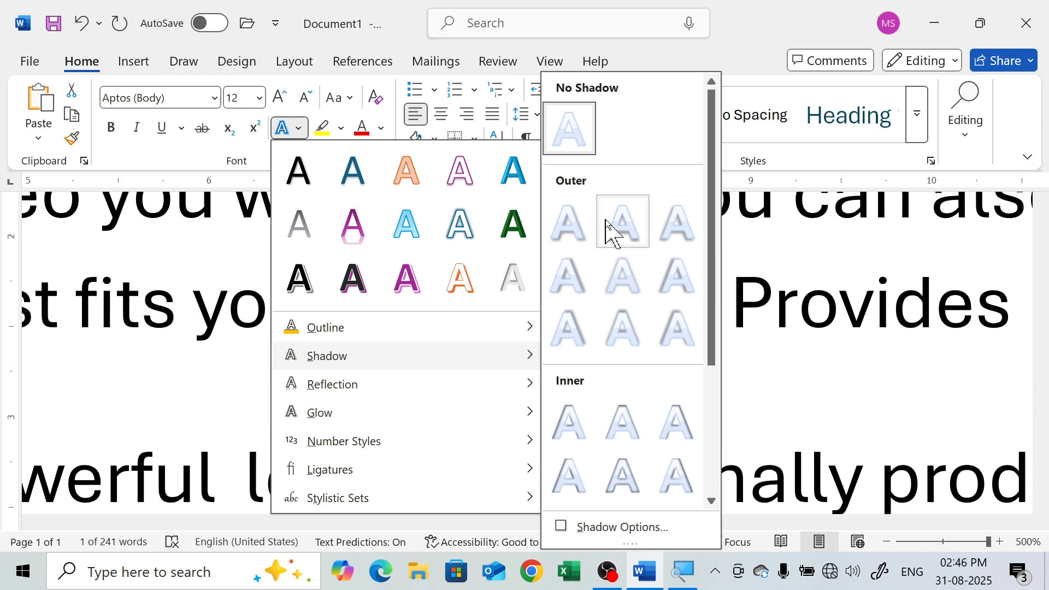
{"action": "scroll", "coordinate": [623, 425], "scroll_direction": "down", "scroll_amount": 3}
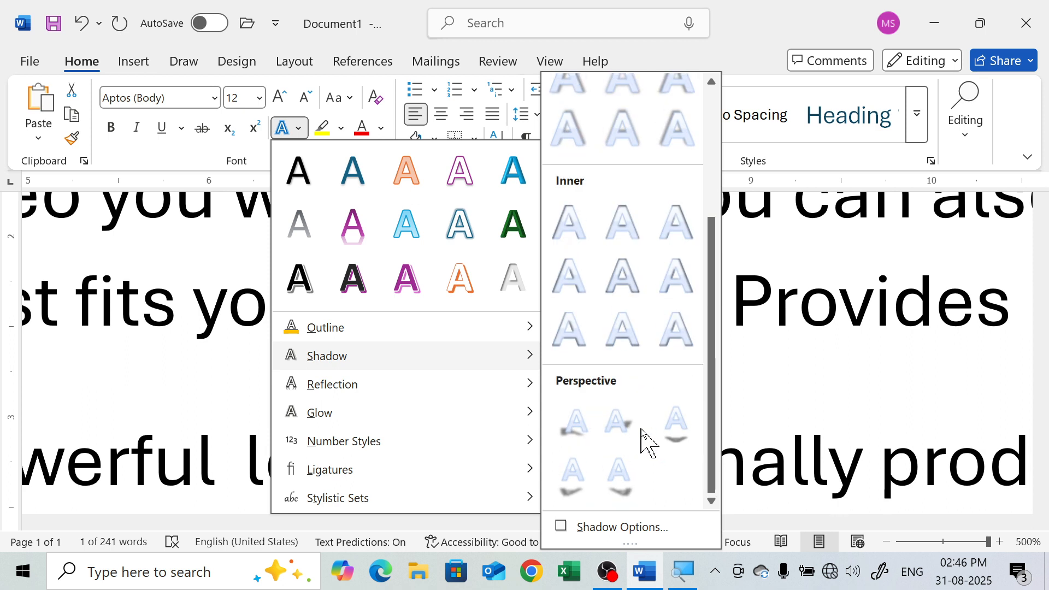
{"action": "scroll", "coordinate": [601, 299], "scroll_direction": "up", "scroll_amount": 3}
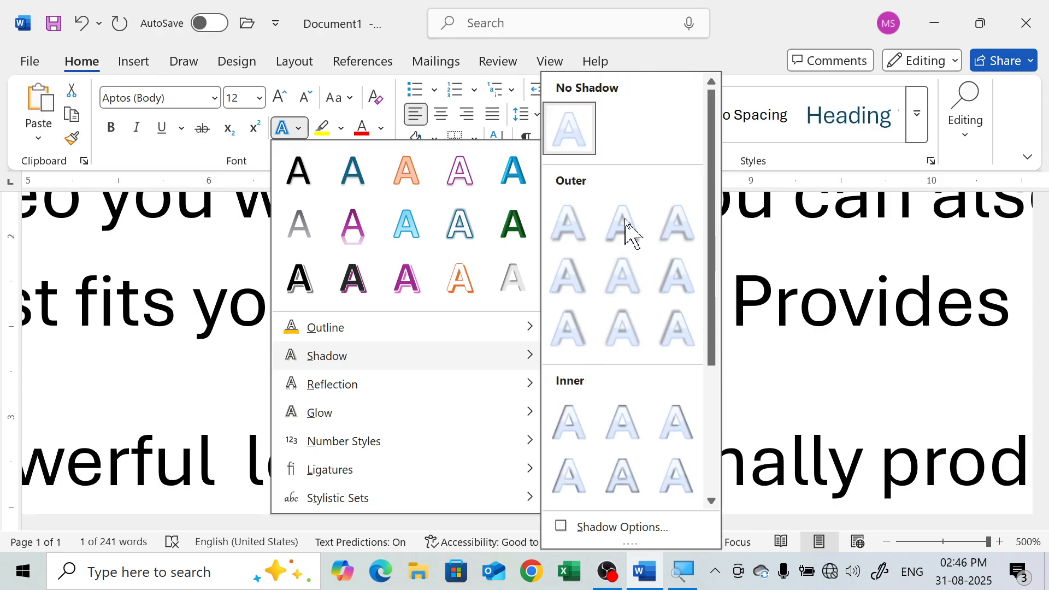
{"action": "left_click", "coordinate": [562, 226]}
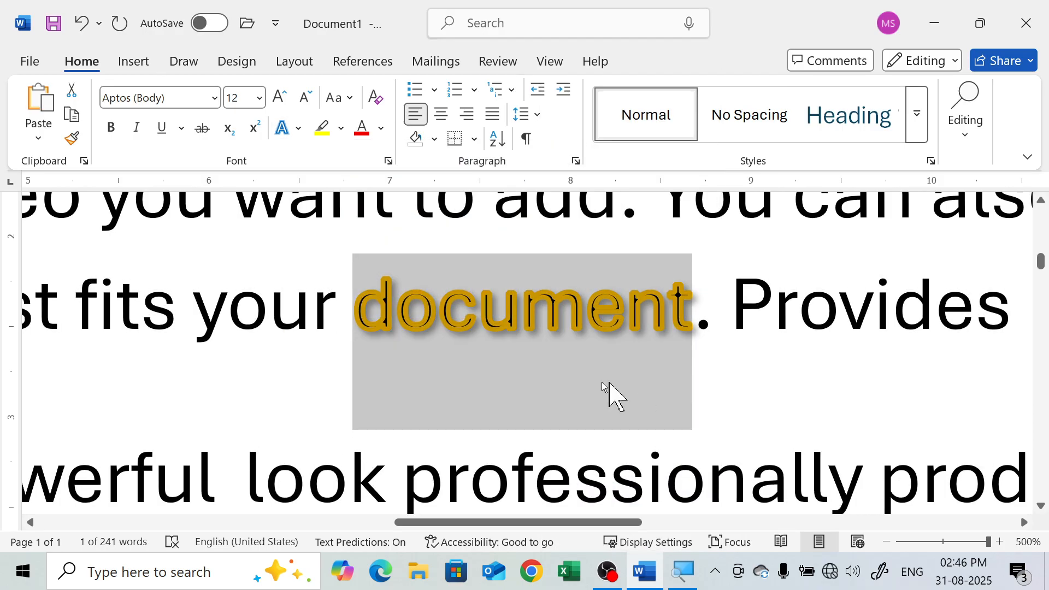
- Examine the shadow around the letters of the word "document" and compare it with the neighbouring plain text
{"action": "left_click", "coordinate": [550, 342]}
{"action": "left_click_drag", "start_coordinate": [365, 316], "coordinate": [732, 316]}
{"action": "left_click", "coordinate": [619, 352]}
{"action": "left_click_drag", "start_coordinate": [667, 317], "coordinate": [629, 307]}
{"action": "left_click", "coordinate": [668, 327]}
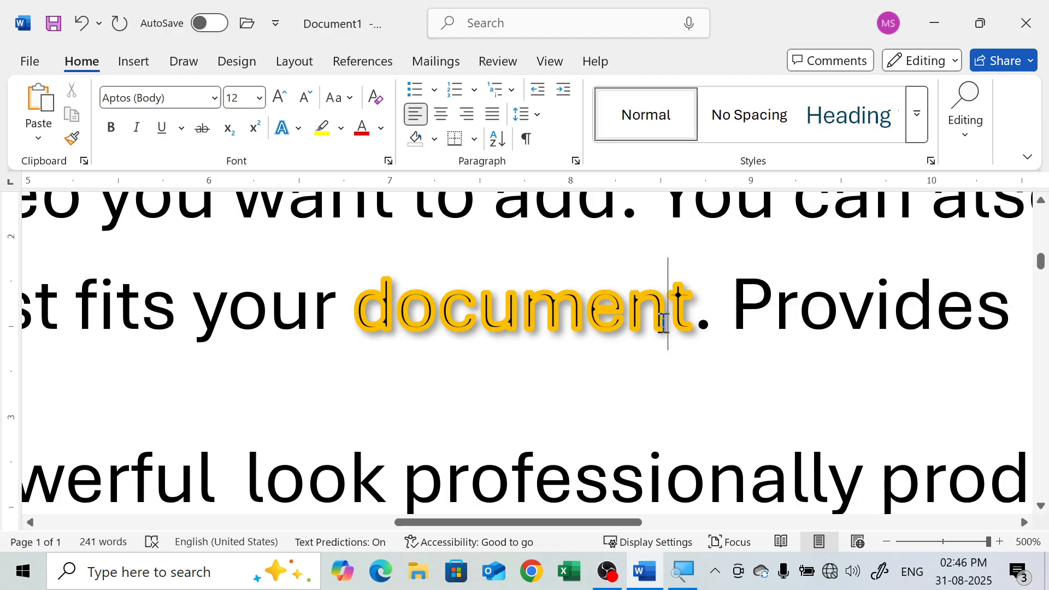
{"action": "left_click_drag", "start_coordinate": [340, 319], "coordinate": [278, 304]}
{"action": "left_click_drag", "start_coordinate": [437, 331], "coordinate": [402, 326]}
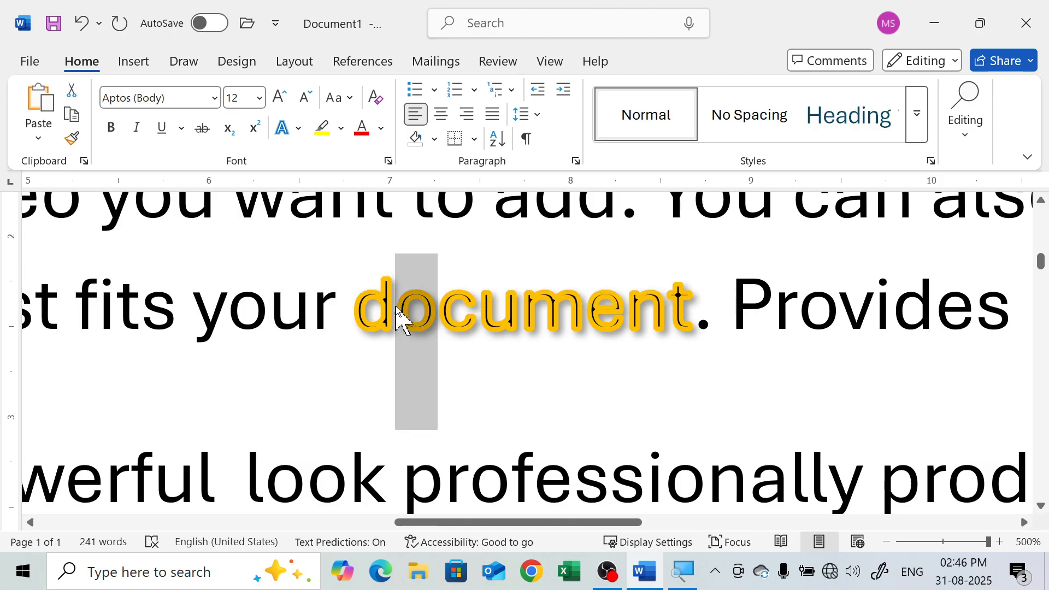
- Add a reflection text effect beneath the outlined and shadowed word "document"
{"action": "double_click", "coordinate": [397, 312]}
{"action": "left_click", "coordinate": [298, 128]}
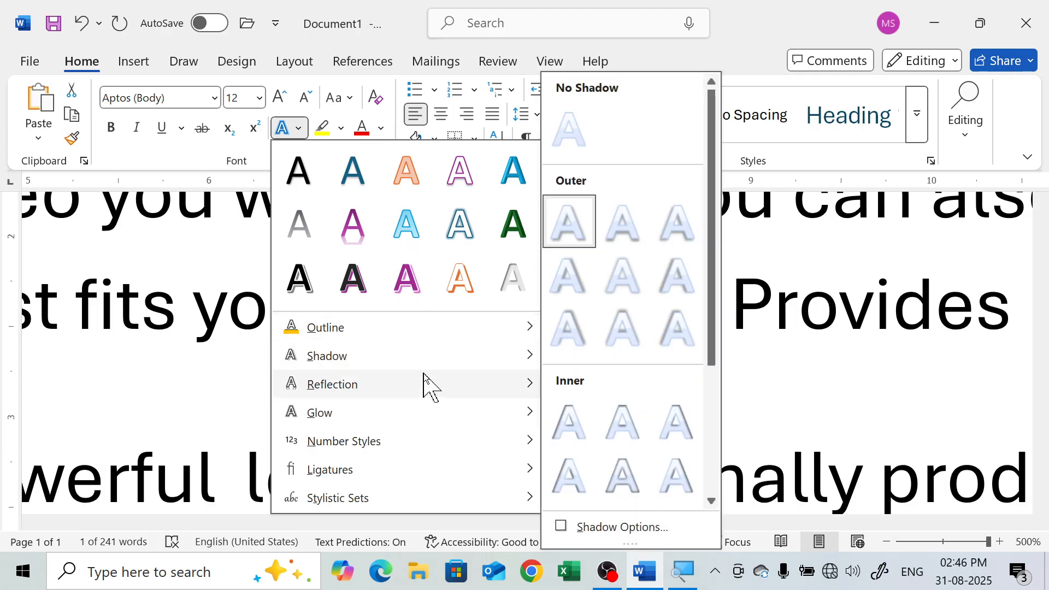
{"action": "left_click", "coordinate": [622, 369]}
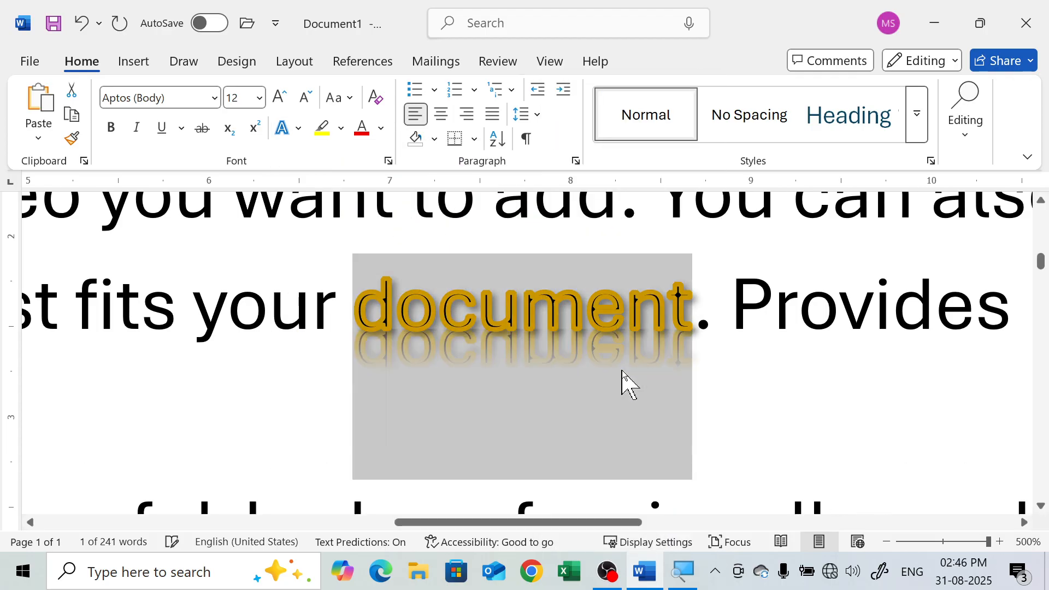
{"action": "left_click", "coordinate": [760, 344]}
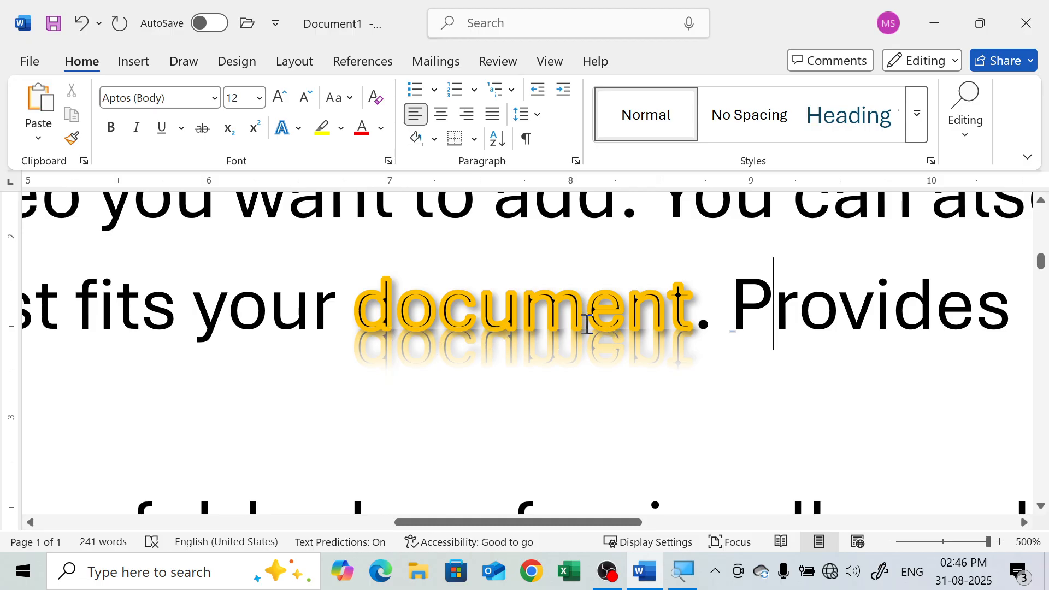
- Apply the strongest green glow variation to the outlined and reflected word "document" before "Provides"
{"action": "double_click", "coordinate": [587, 324]}
{"action": "left_click", "coordinate": [299, 128]}
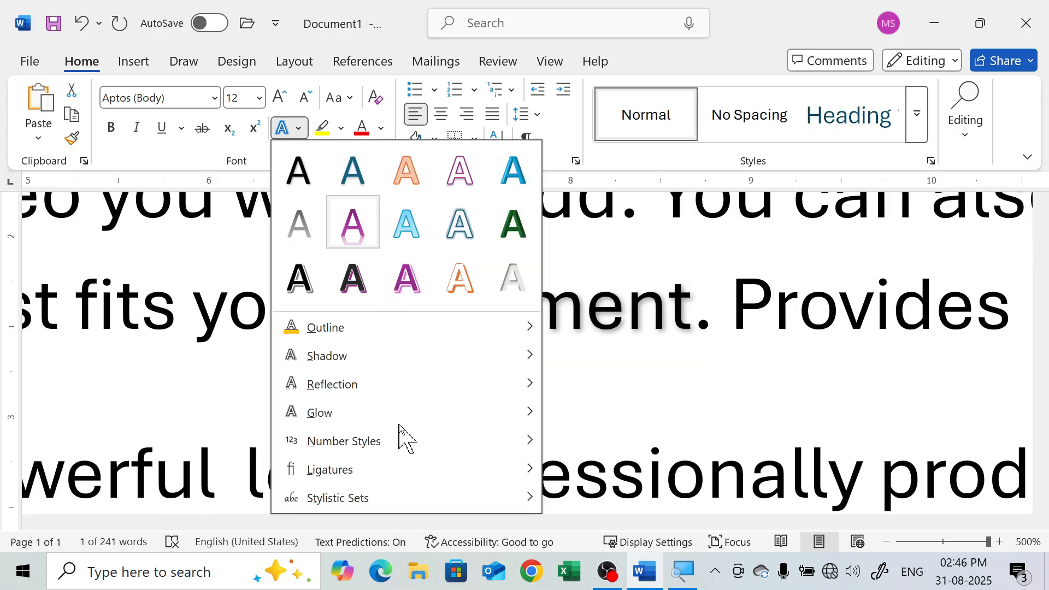
{"action": "mouse_move", "coordinate": [508, 420]}
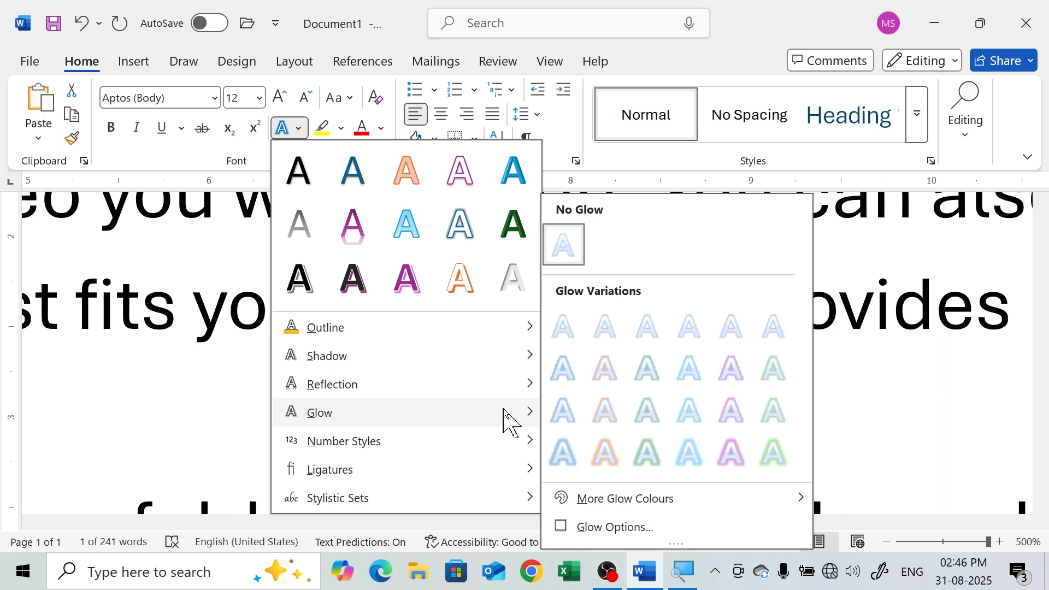
{"action": "left_click", "coordinate": [773, 456]}
{"action": "left_click", "coordinate": [626, 328]}
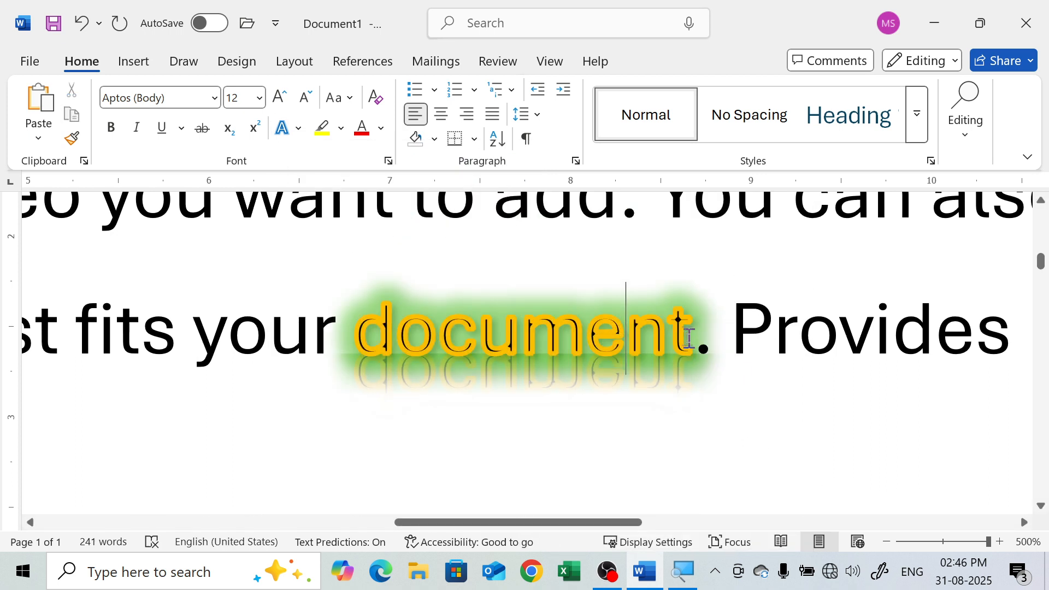
- Set the number style of the glowing word "document" to Tabular Lining
{"action": "double_click", "coordinate": [411, 333]}
{"action": "left_click", "coordinate": [287, 129]}
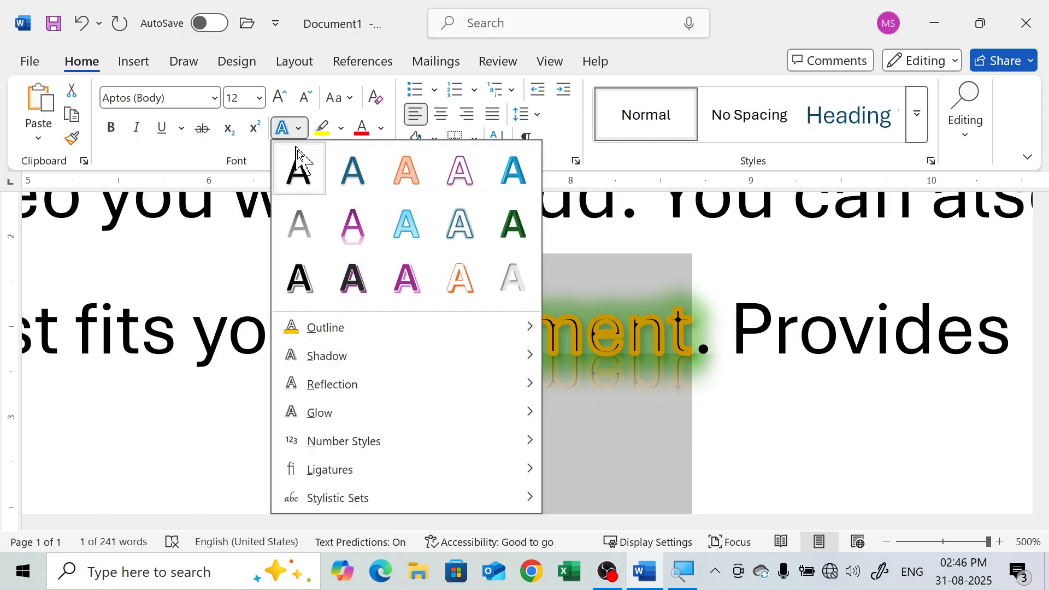
{"action": "mouse_move", "coordinate": [367, 439]}
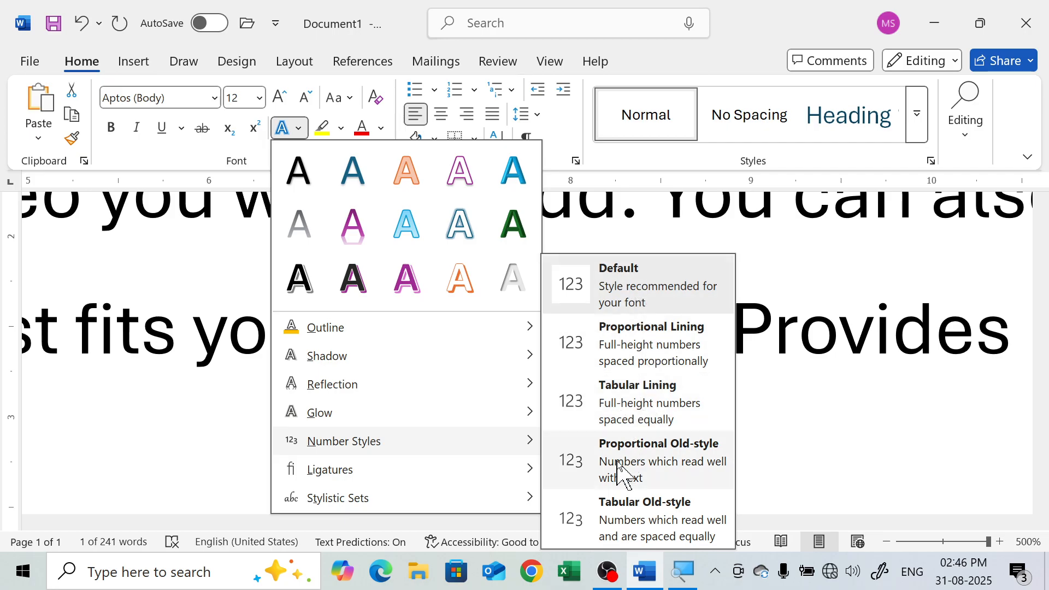
{"action": "left_click", "coordinate": [634, 403]}
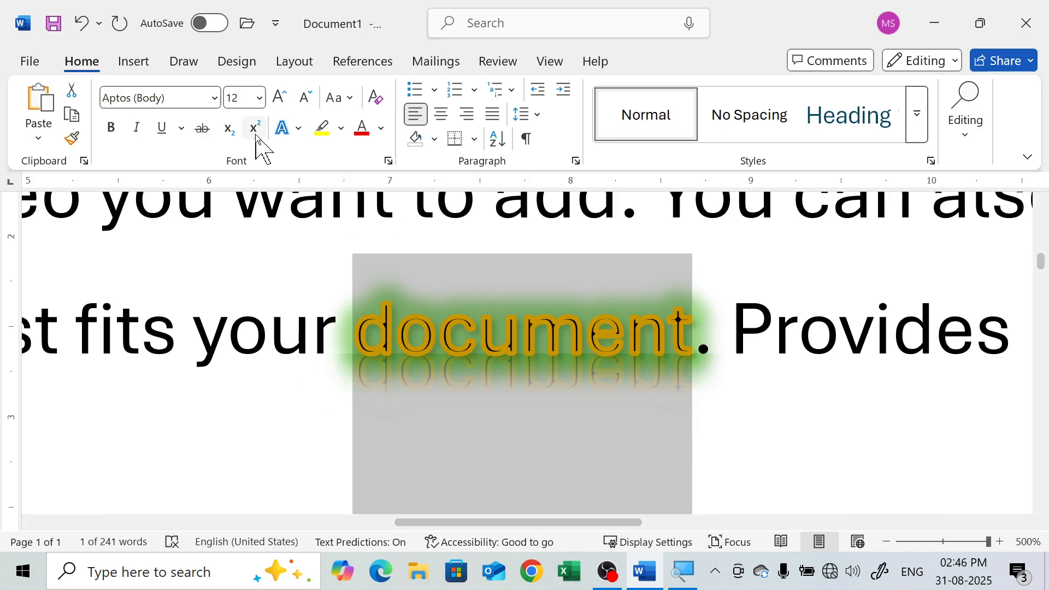
- Look through the ligature and stylistic set options for the word "document" without applying any
{"action": "left_click", "coordinate": [298, 129]}
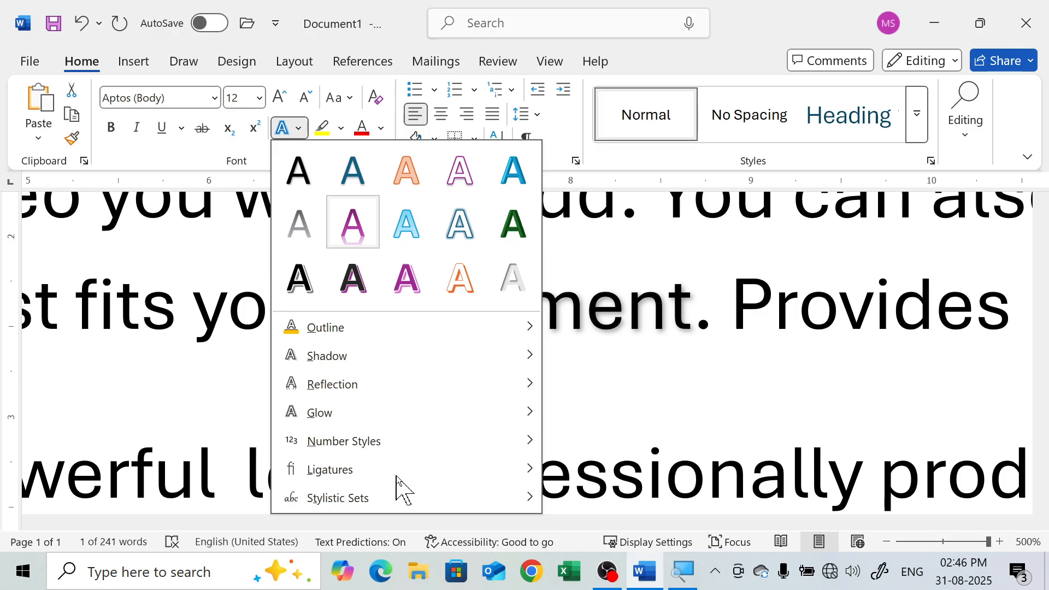
{"action": "mouse_move", "coordinate": [377, 474]}
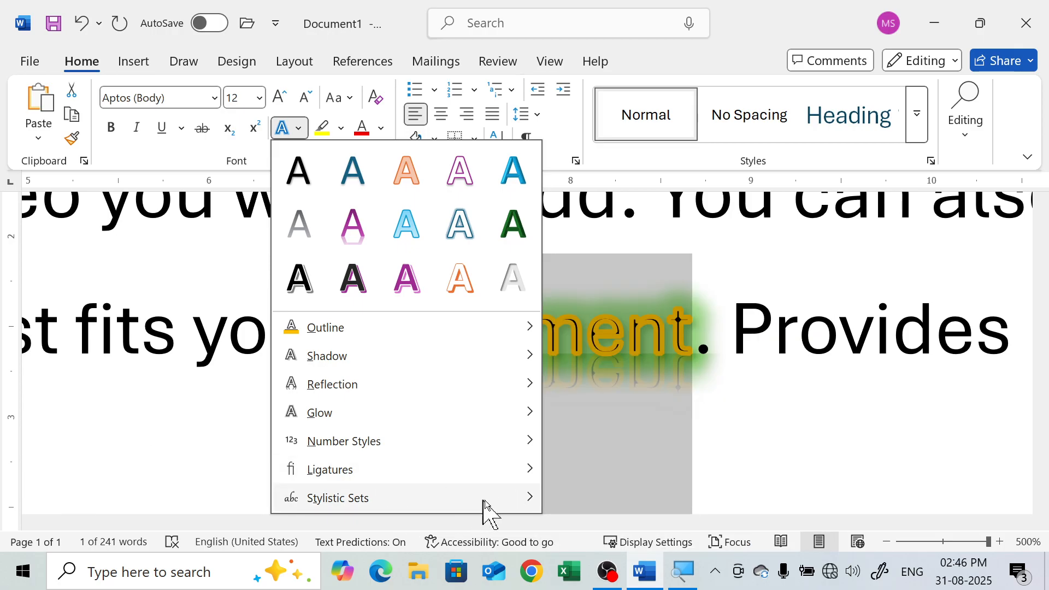
{"action": "mouse_move", "coordinate": [541, 487]}
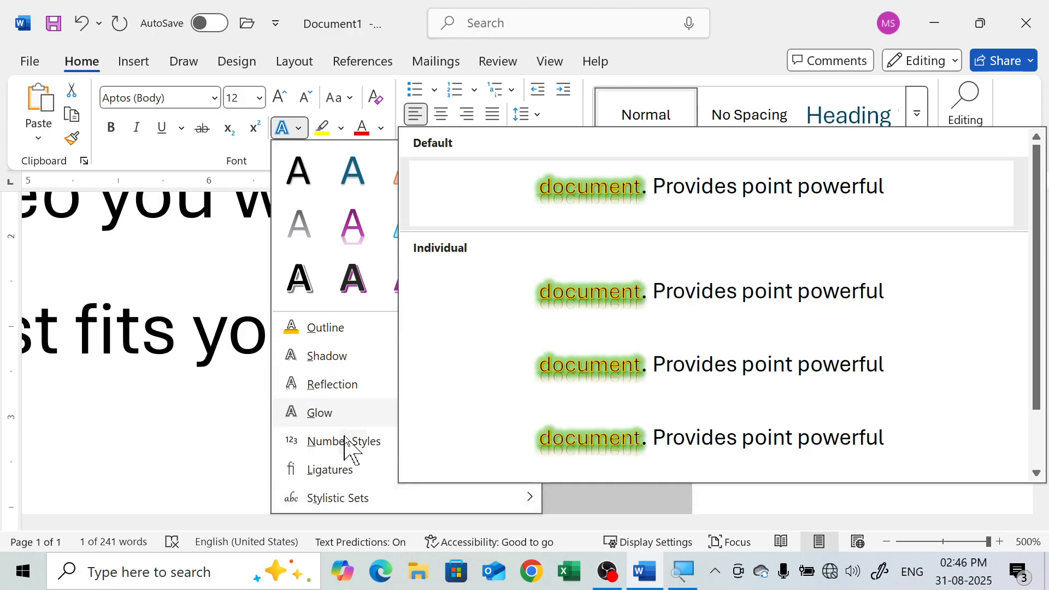
{"action": "left_click", "coordinate": [131, 377]}
{"action": "left_click", "coordinate": [454, 356]}
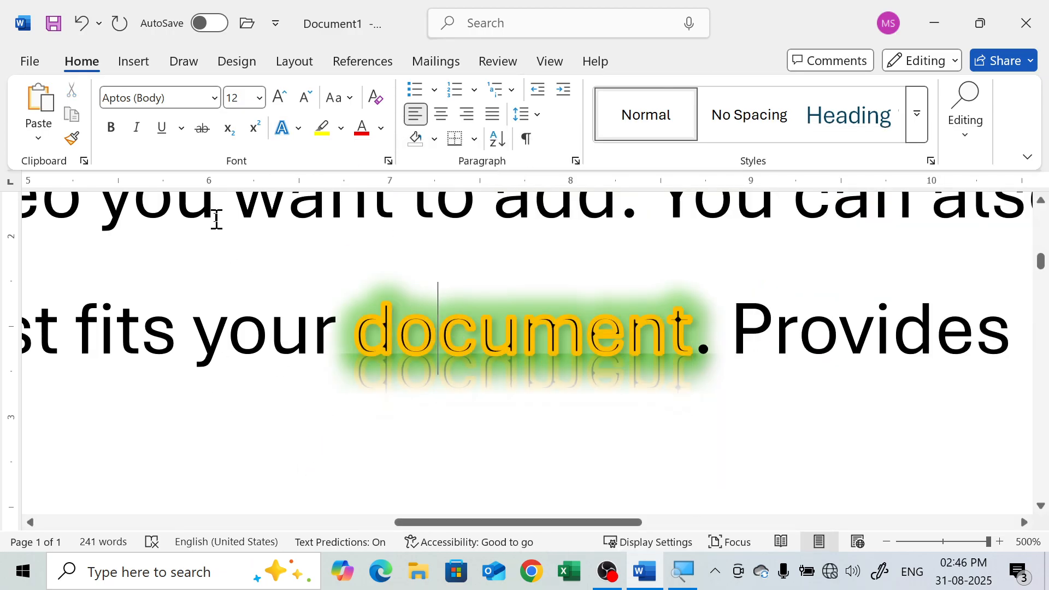
- Highlight the word "pictures" after "Theme, the" in yellow
{"action": "scroll", "coordinate": [470, 292], "scroll_direction": "up", "scroll_amount": 3}
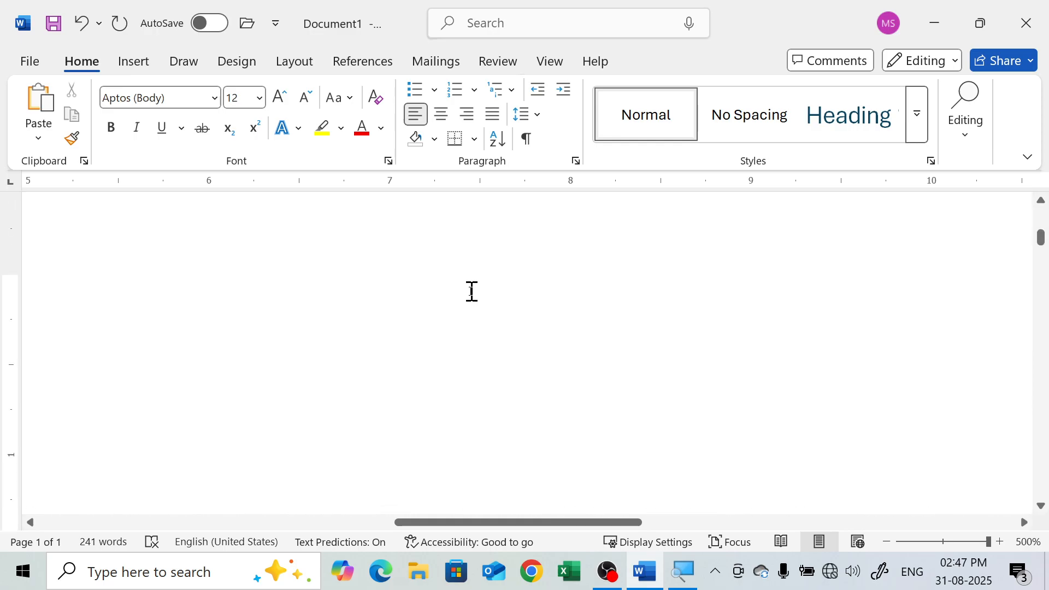
{"action": "left_click", "coordinate": [326, 235]}
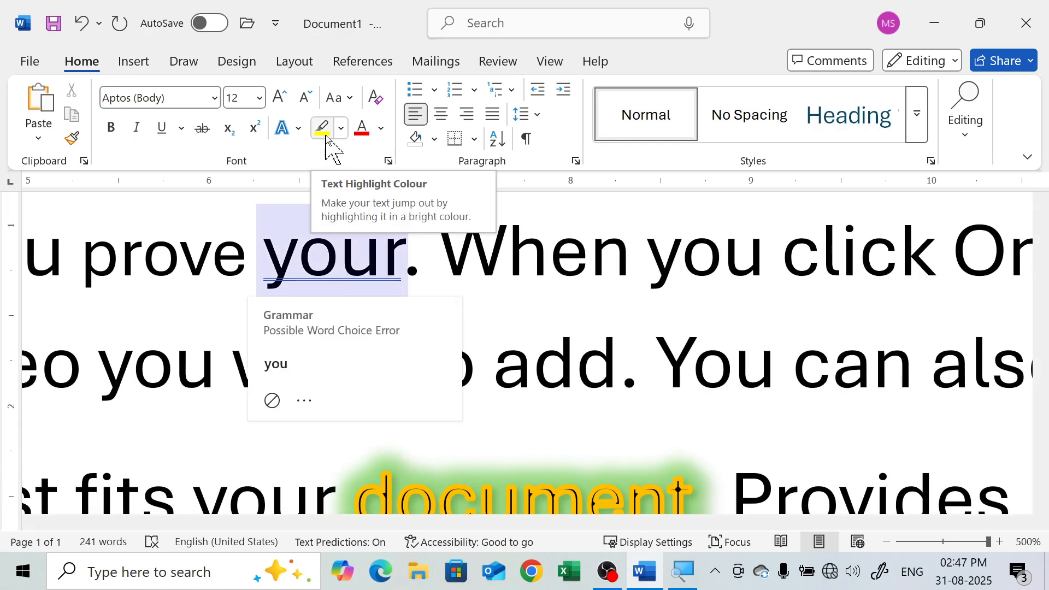
{"action": "left_click", "coordinate": [551, 243]}
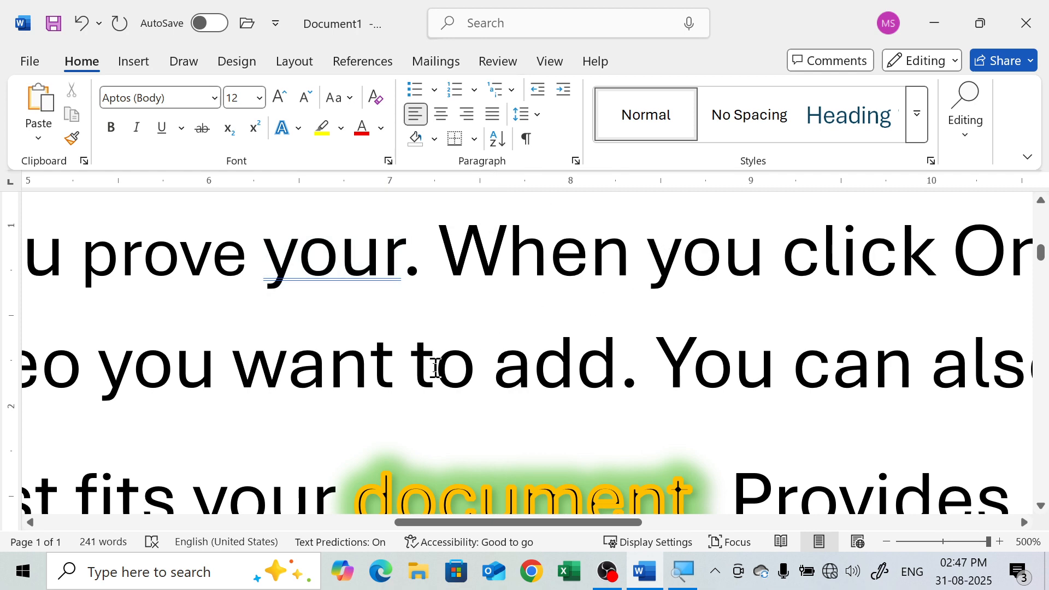
{"action": "scroll", "coordinate": [435, 367], "scroll_direction": "down", "scroll_amount": 20, "text": "ctrl"}
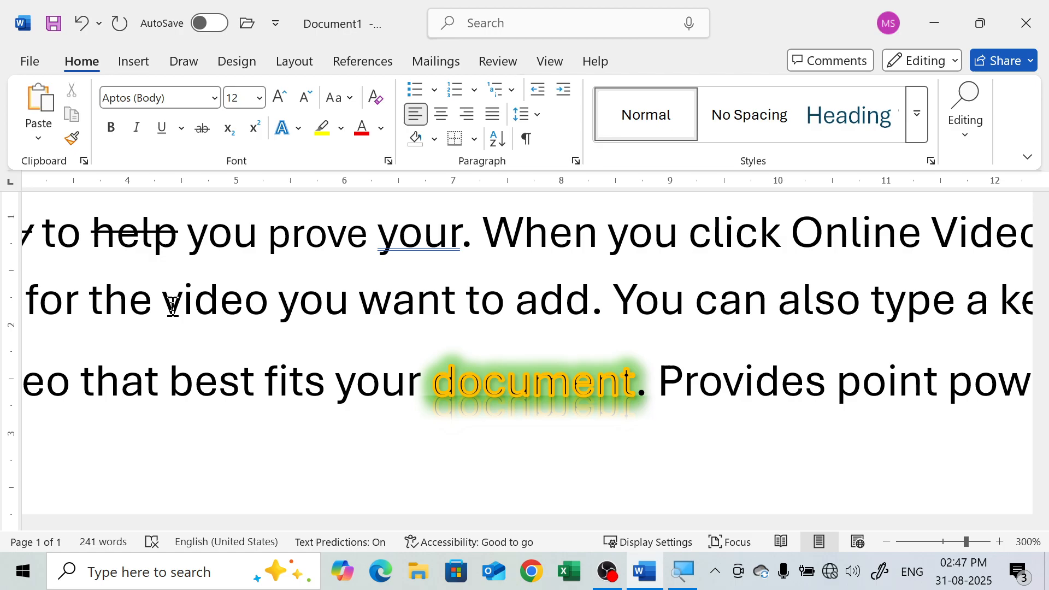
{"action": "scroll", "coordinate": [344, 366], "scroll_direction": "down", "scroll_amount": 10}
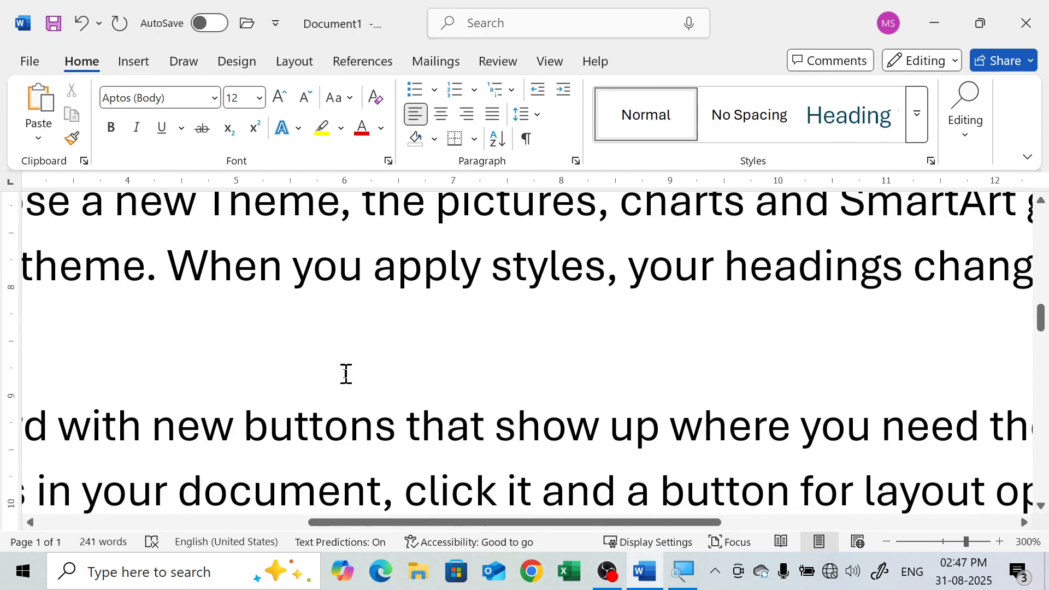
{"action": "left_click_drag", "start_coordinate": [435, 335], "coordinate": [596, 350]}
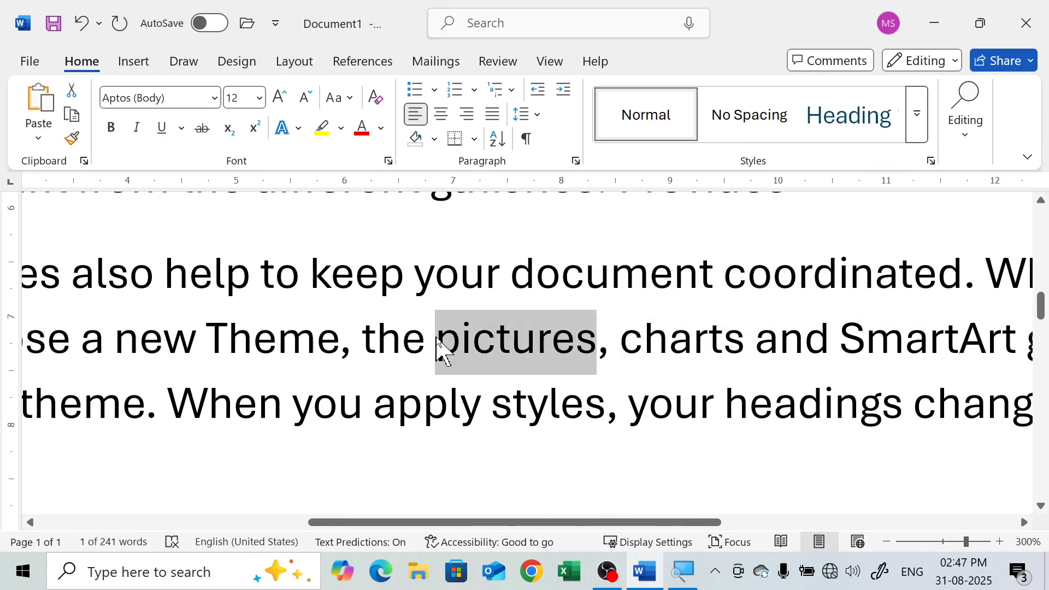
{"action": "left_click_drag", "start_coordinate": [435, 344], "coordinate": [597, 343]}
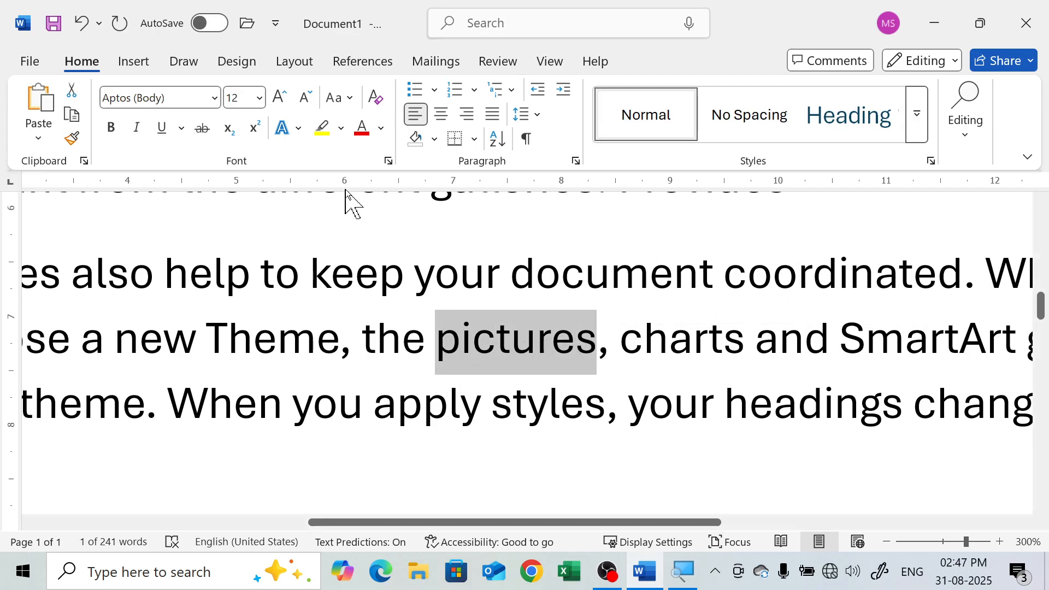
{"action": "left_click", "coordinate": [341, 130]}
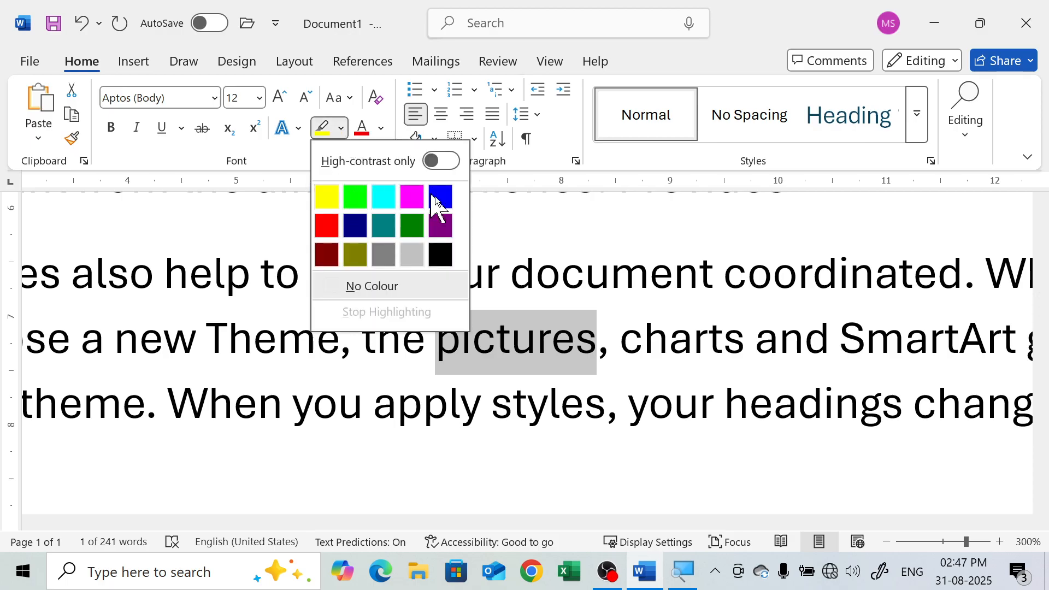
{"action": "left_click", "coordinate": [328, 197]}
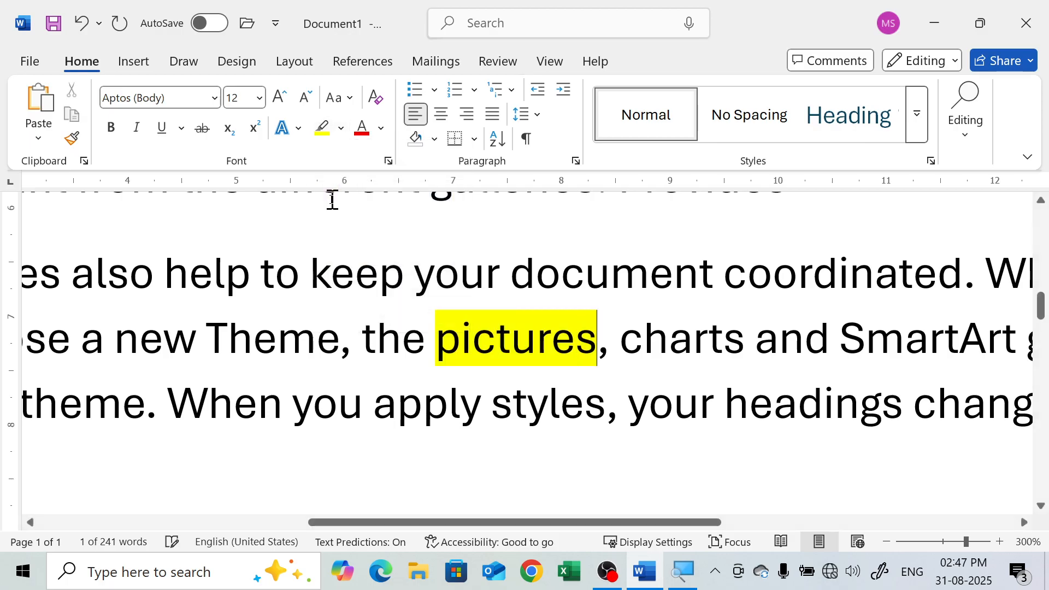
{"action": "left_click", "coordinate": [650, 348]}
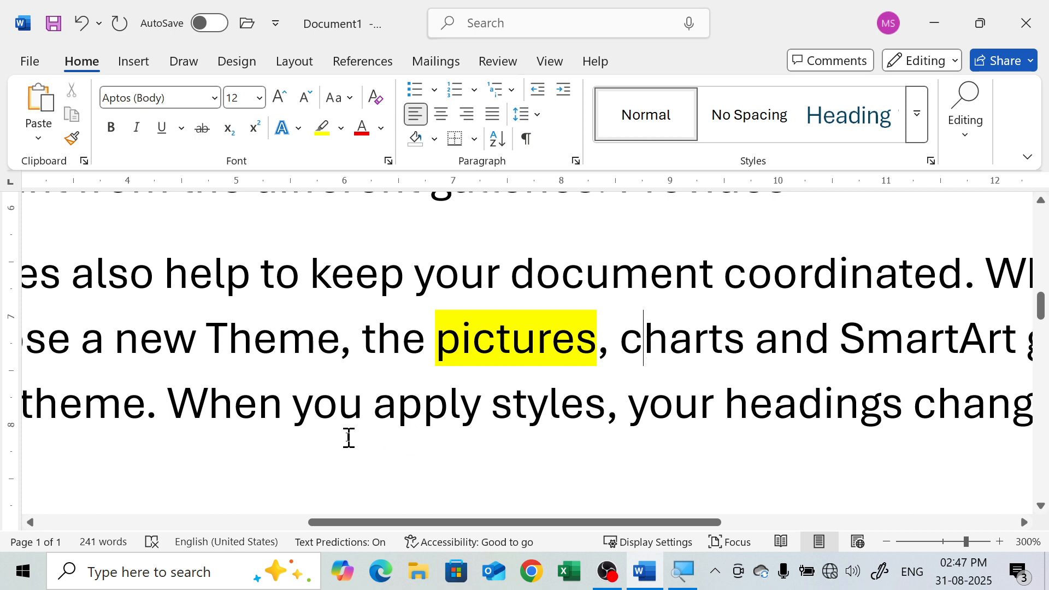
- Make the yellow-highlighted word "pictures" bold and italic
{"action": "double_click", "coordinate": [599, 343]}
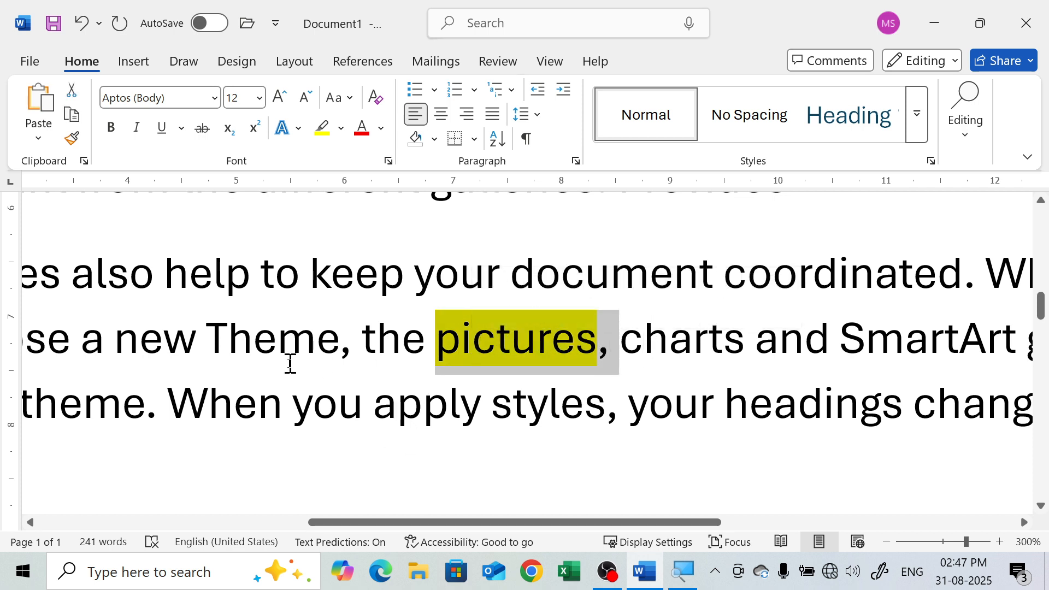
{"action": "left_click", "coordinate": [283, 346]}
{"action": "double_click", "coordinate": [546, 345]}
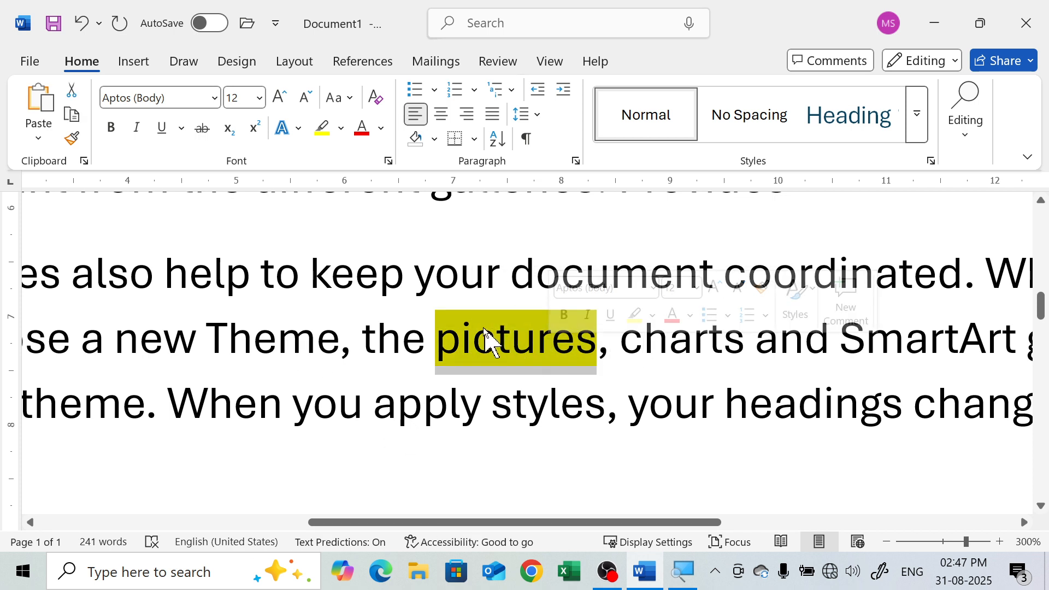
{"action": "left_click", "coordinate": [111, 127]}
{"action": "left_click", "coordinate": [137, 127]}
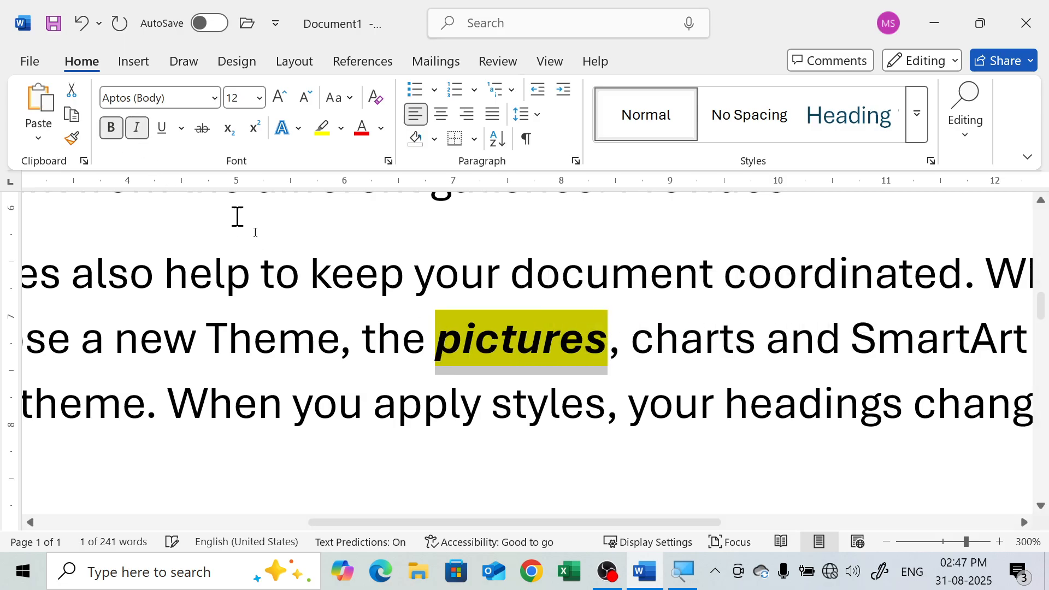
{"action": "left_click", "coordinate": [733, 350]}
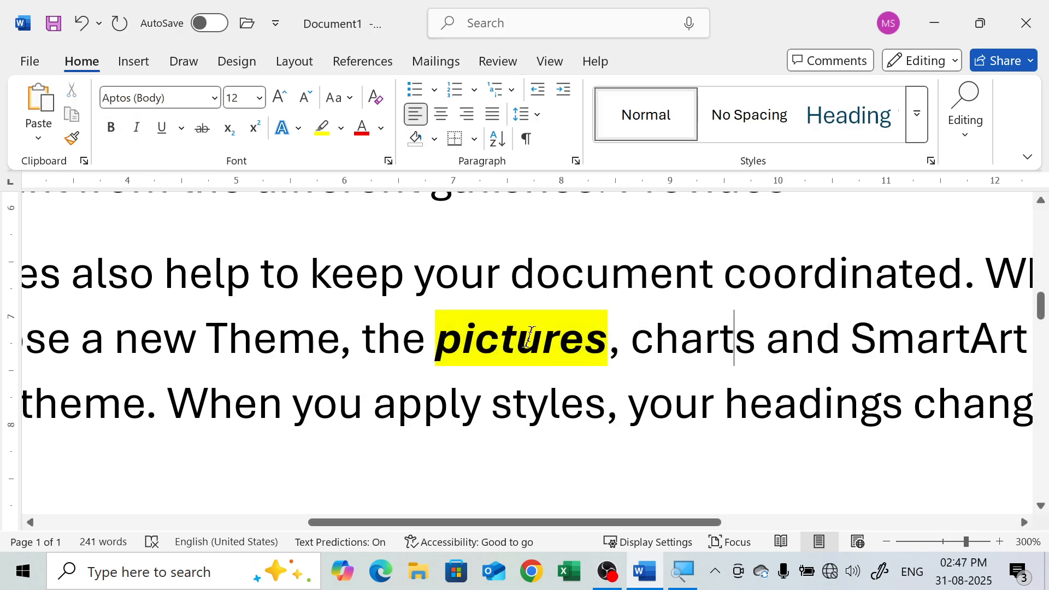
- Remove the highlight from the bold italic word "pictures" and reapply yellow highlighting to it
{"action": "double_click", "coordinate": [529, 337]}
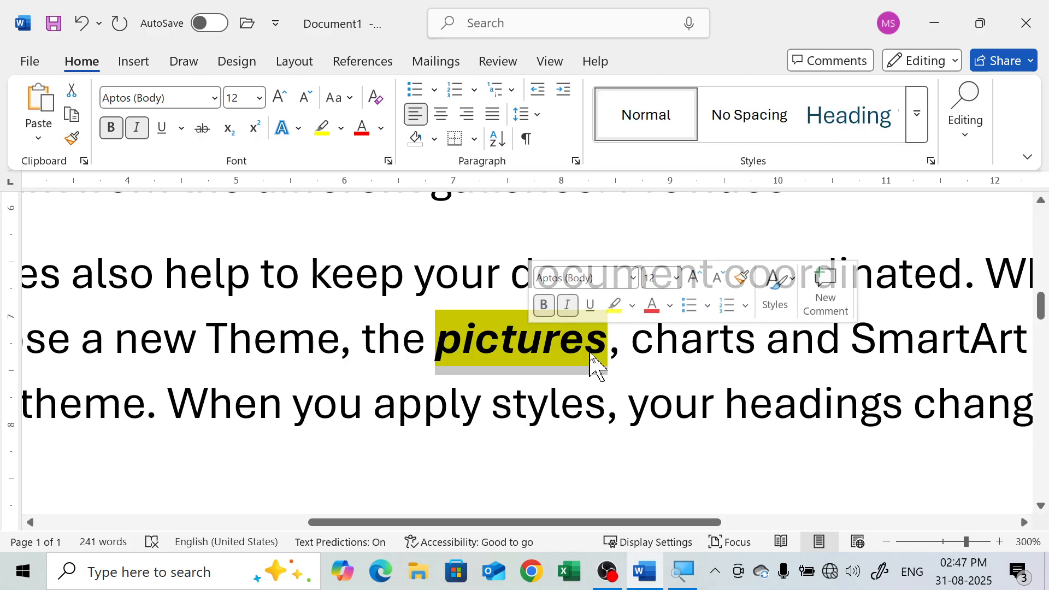
{"action": "left_click", "coordinate": [542, 343]}
{"action": "double_click", "coordinate": [545, 341]}
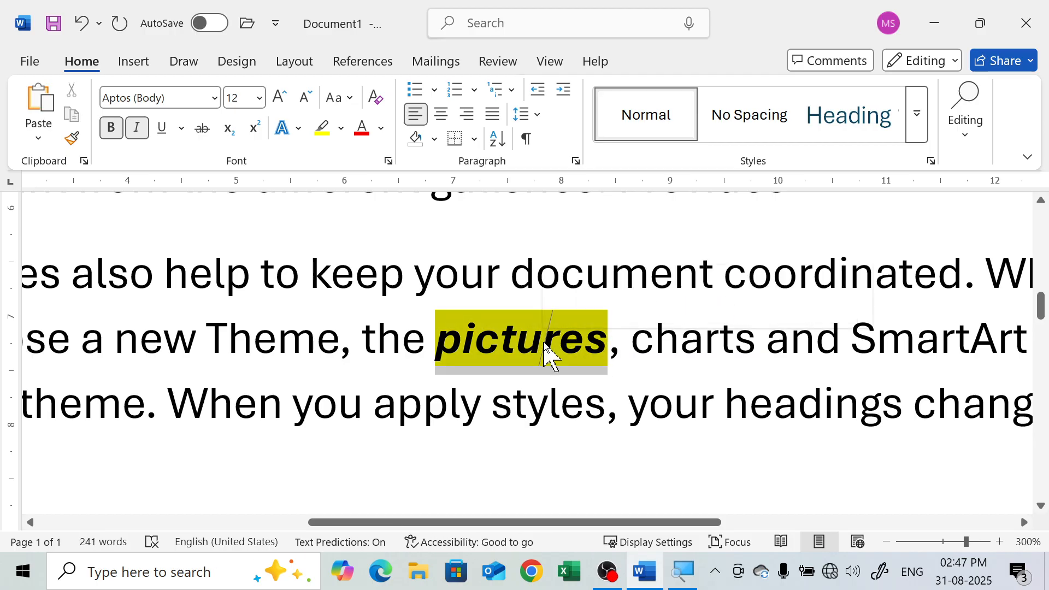
{"action": "left_click", "coordinate": [342, 129]}
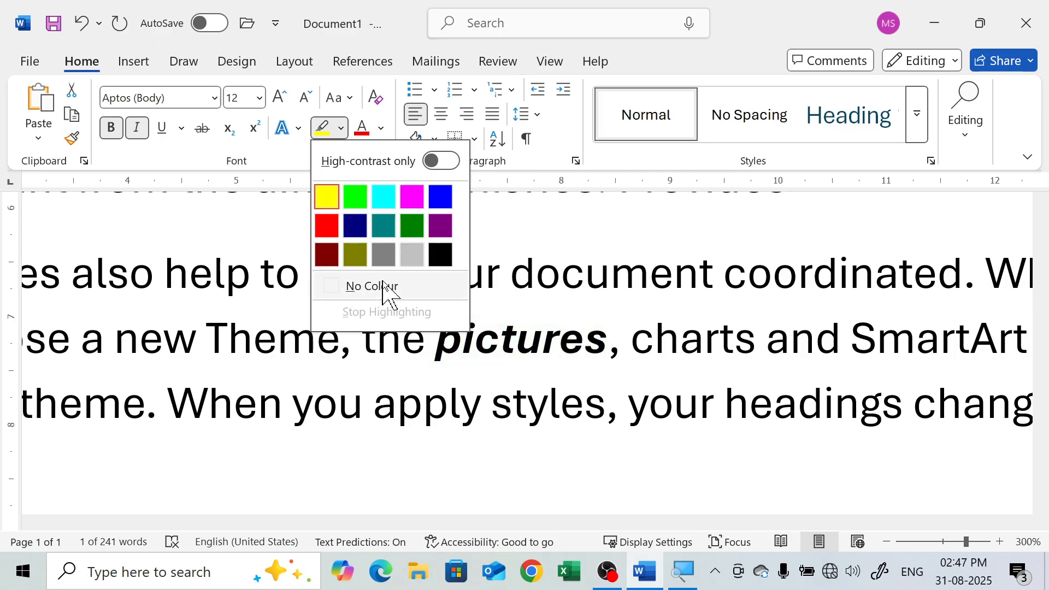
{"action": "left_click", "coordinate": [327, 202]}
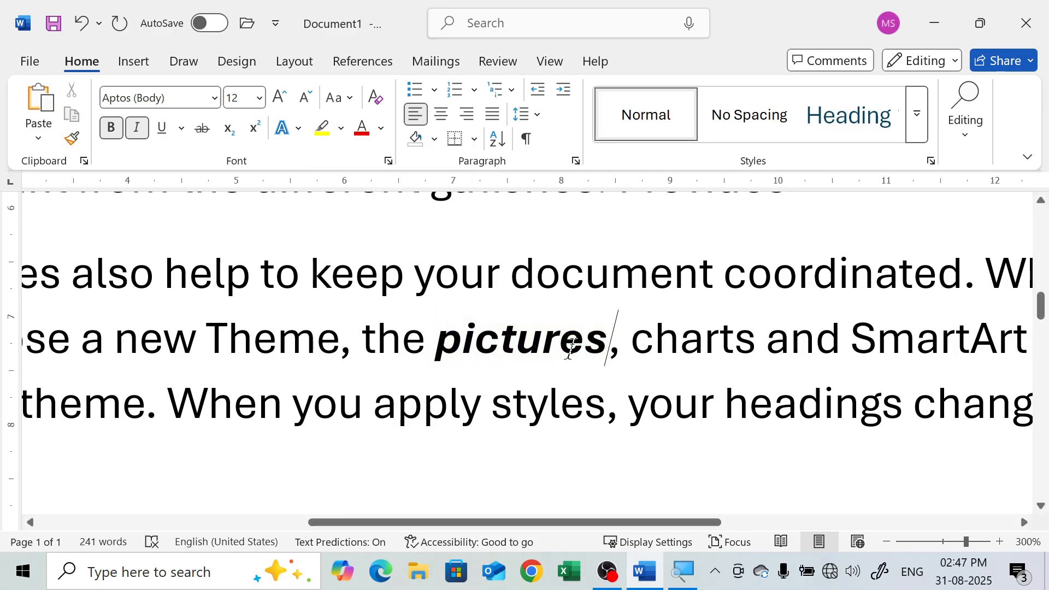
{"action": "double_click", "coordinate": [508, 340]}
{"action": "left_click", "coordinate": [323, 131]}
{"action": "left_click", "coordinate": [679, 341]}
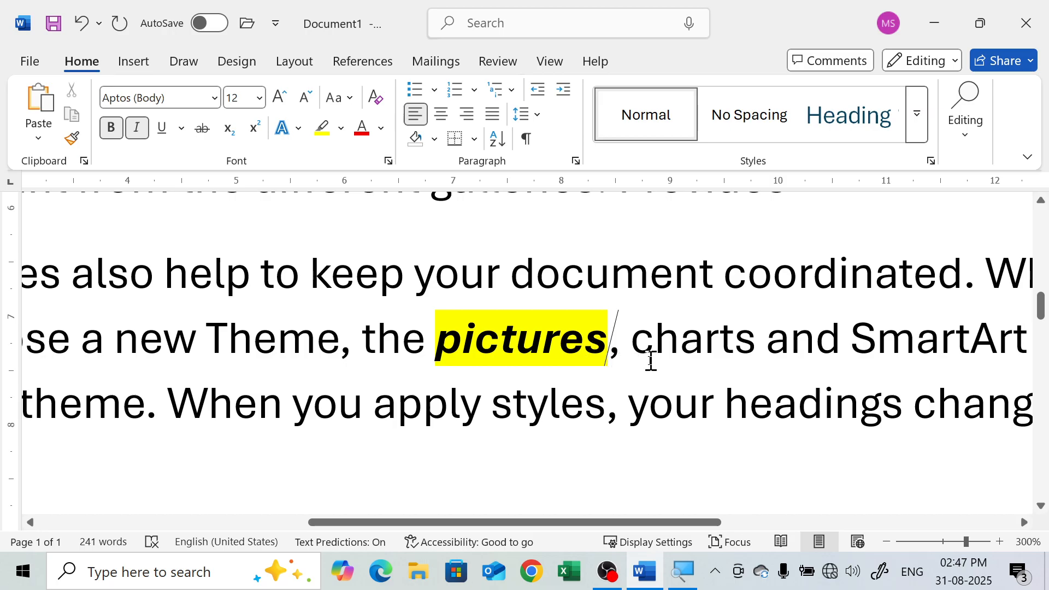
- Clear all formatting from the highlighted bold italic word "pictures" and check what happens to its highlight
{"action": "left_click", "coordinate": [541, 342]}
{"action": "left_click_drag", "start_coordinate": [604, 349], "coordinate": [433, 359]}
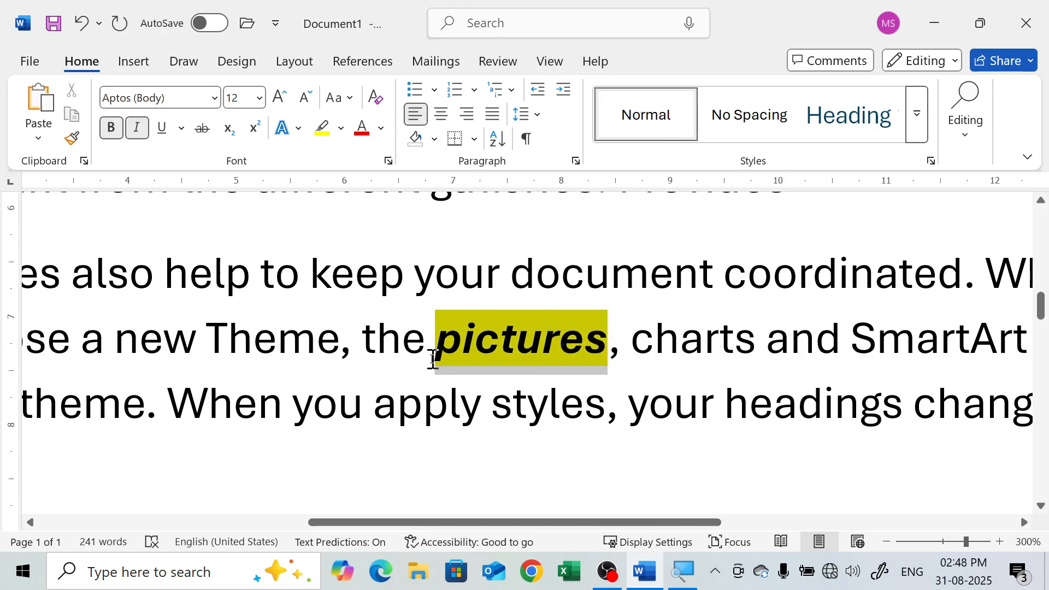
{"action": "left_click", "coordinate": [373, 101]}
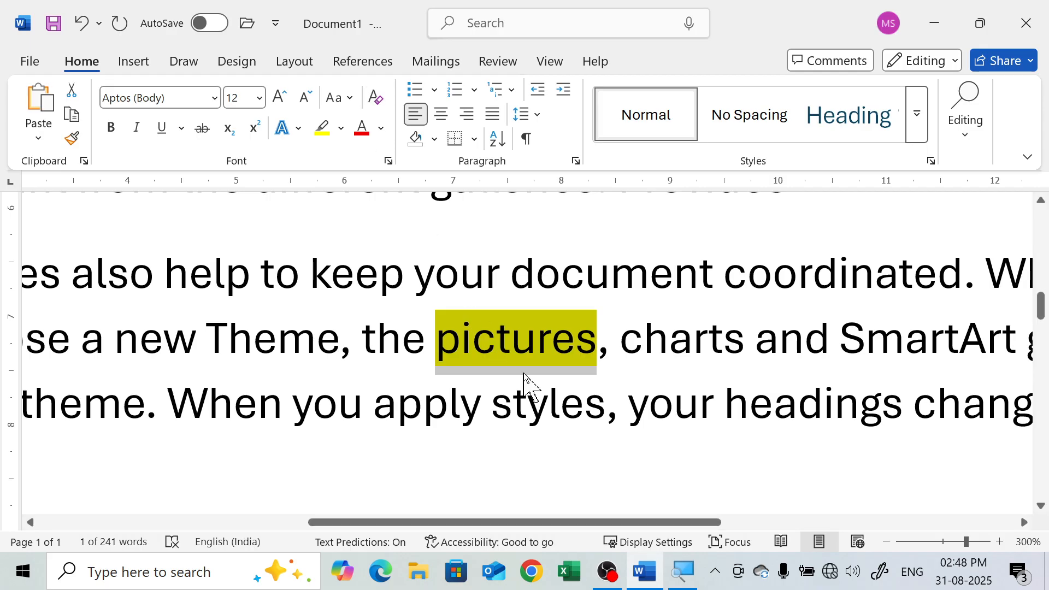
{"action": "left_click", "coordinate": [593, 341]}
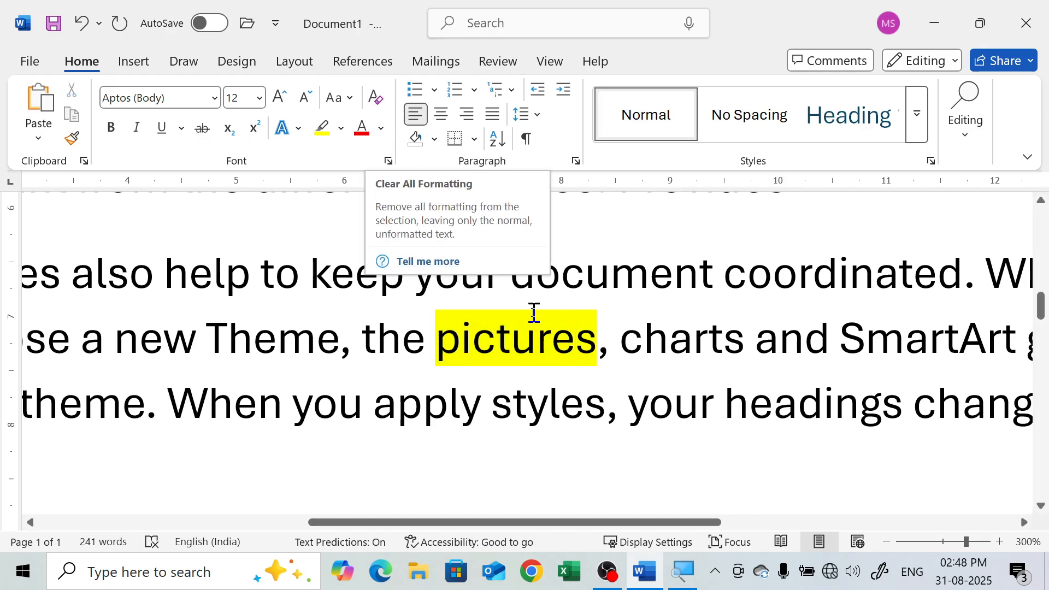
{"action": "left_click_drag", "start_coordinate": [602, 342], "coordinate": [434, 331]}
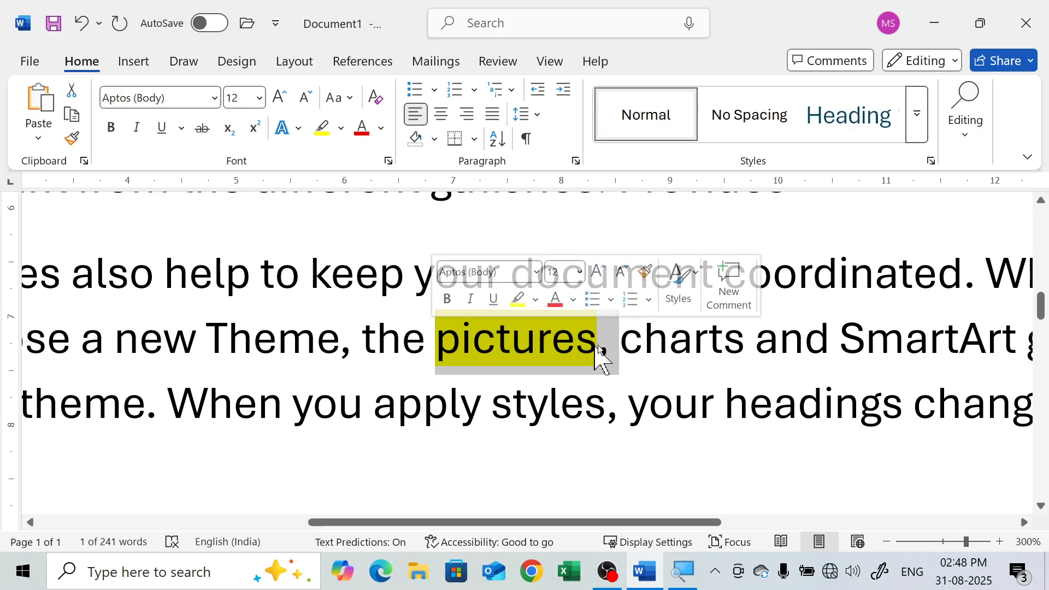
{"action": "left_click", "coordinate": [609, 356]}
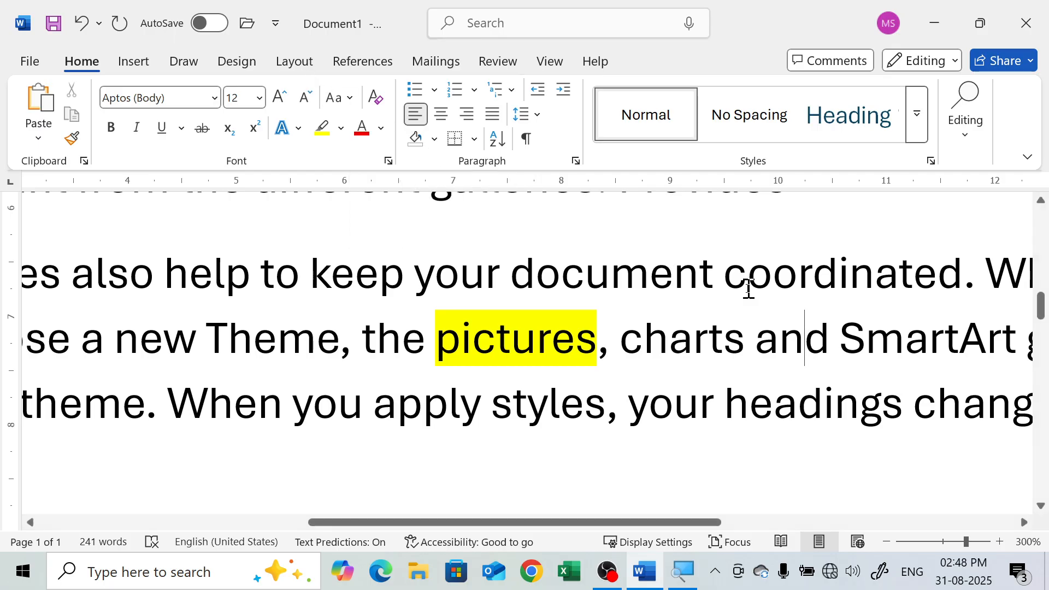
- Set the font colour of the word "coordinated" to the standard green
{"action": "double_click", "coordinate": [874, 272]}
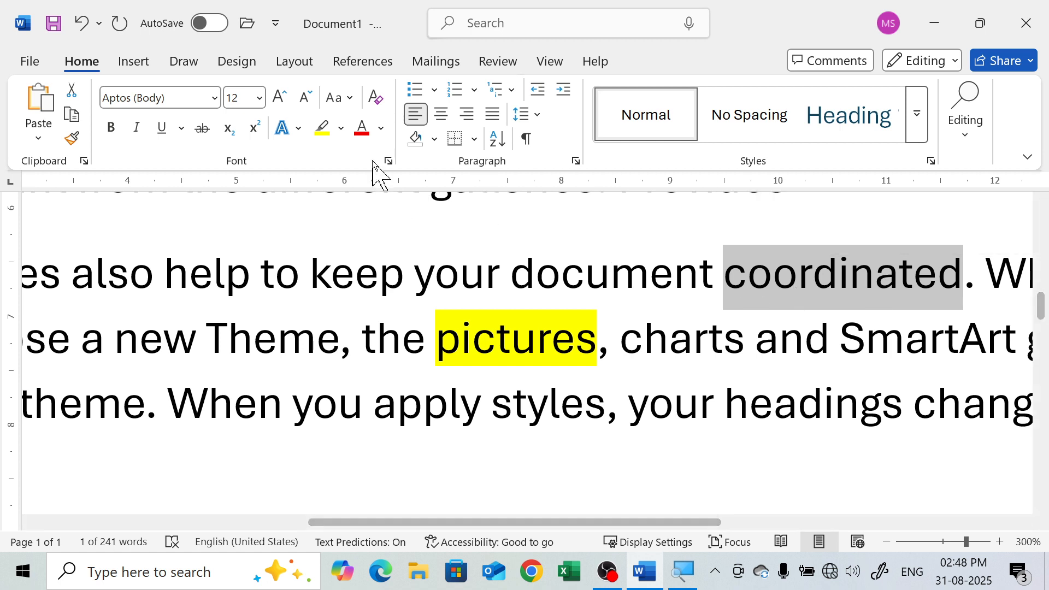
{"action": "left_click", "coordinate": [381, 129]}
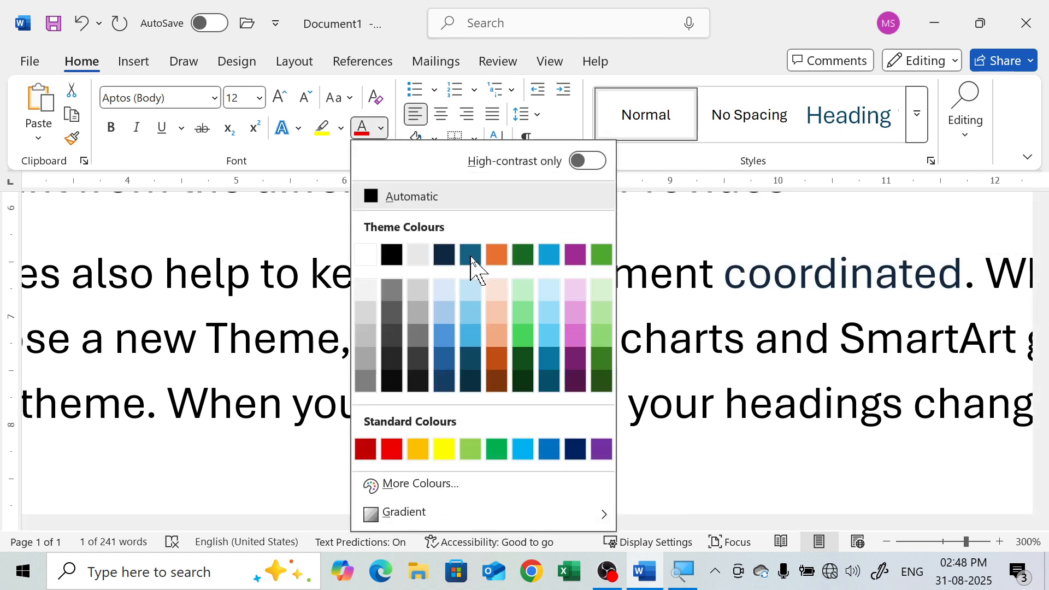
{"action": "left_click", "coordinate": [498, 448]}
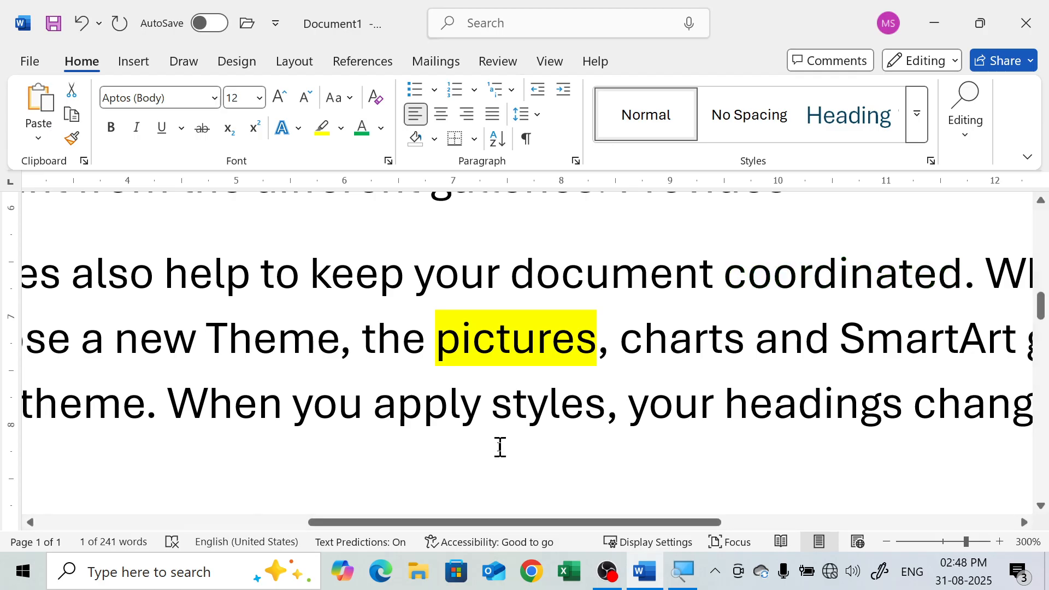
{"action": "left_click_drag", "start_coordinate": [745, 276], "coordinate": [927, 285]}
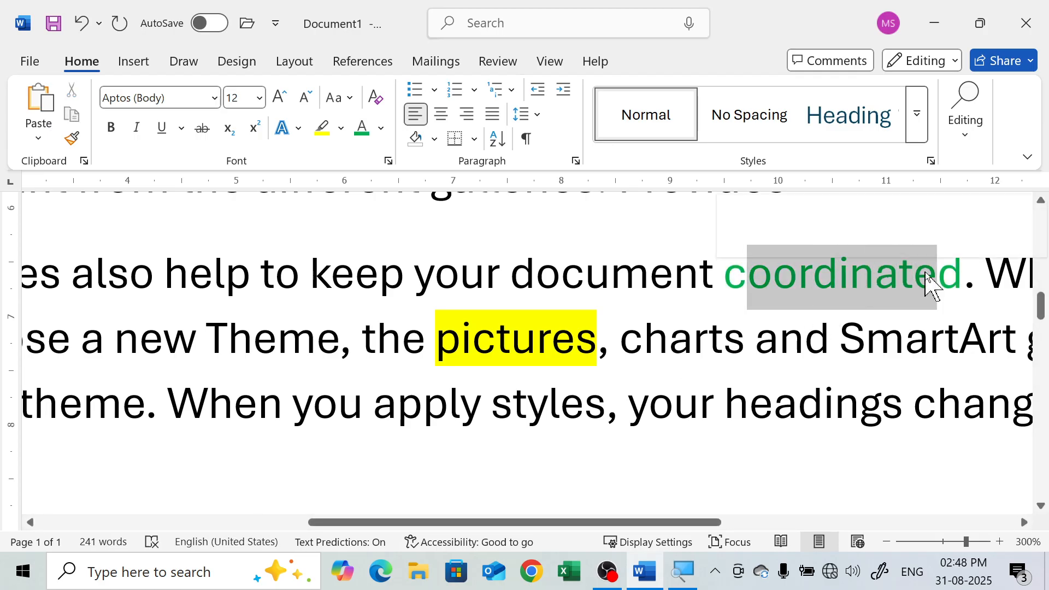
{"action": "left_click", "coordinate": [803, 292]}
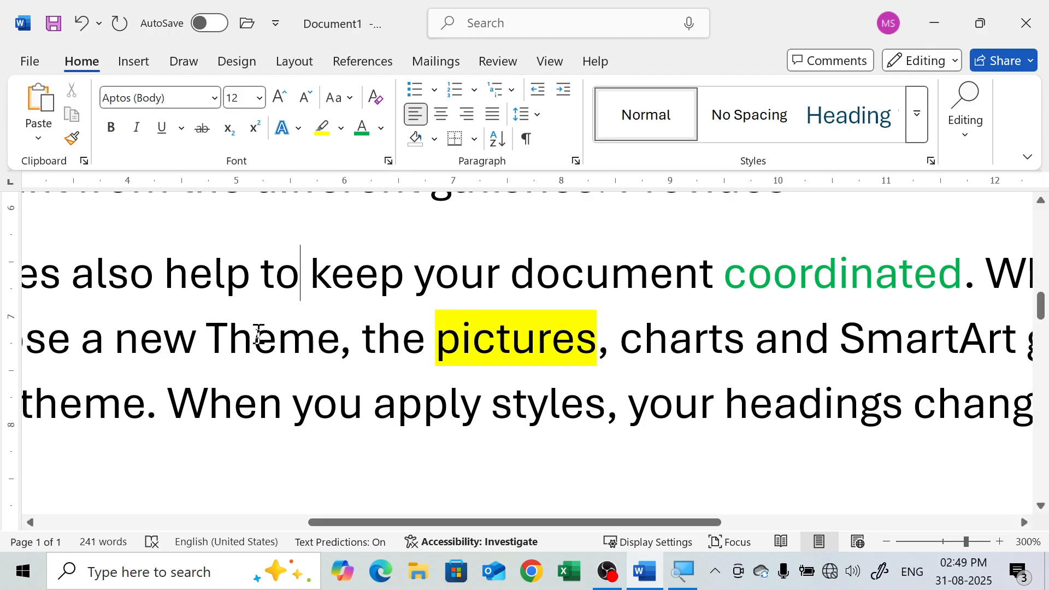
- Try the double strikethrough effect on the word "Theme" after "choose a new" and clear it again in the Font settings
{"action": "double_click", "coordinate": [259, 334]}
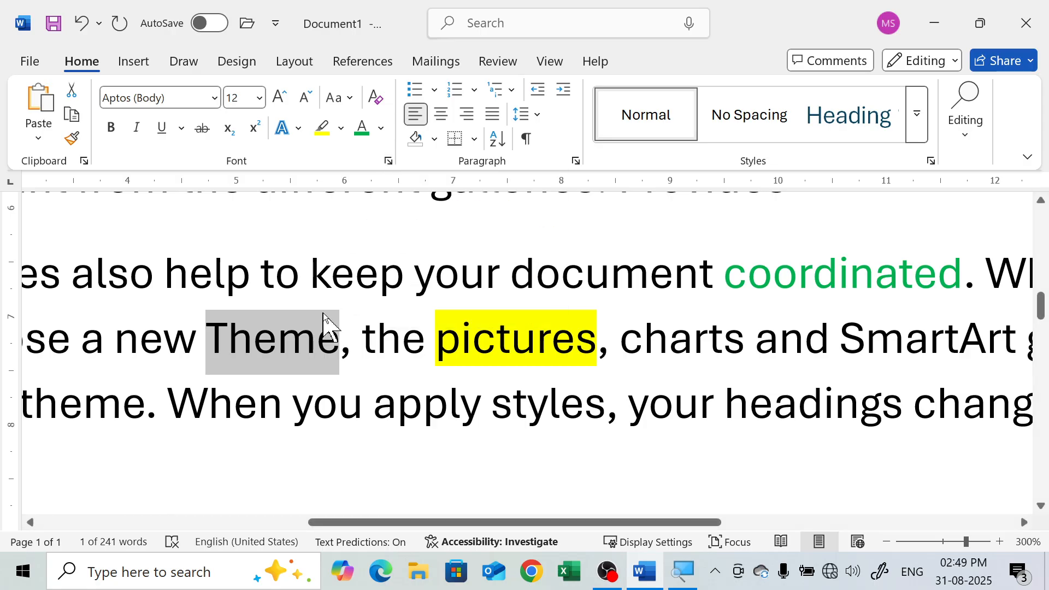
{"action": "key", "text": "ctrl+d"}
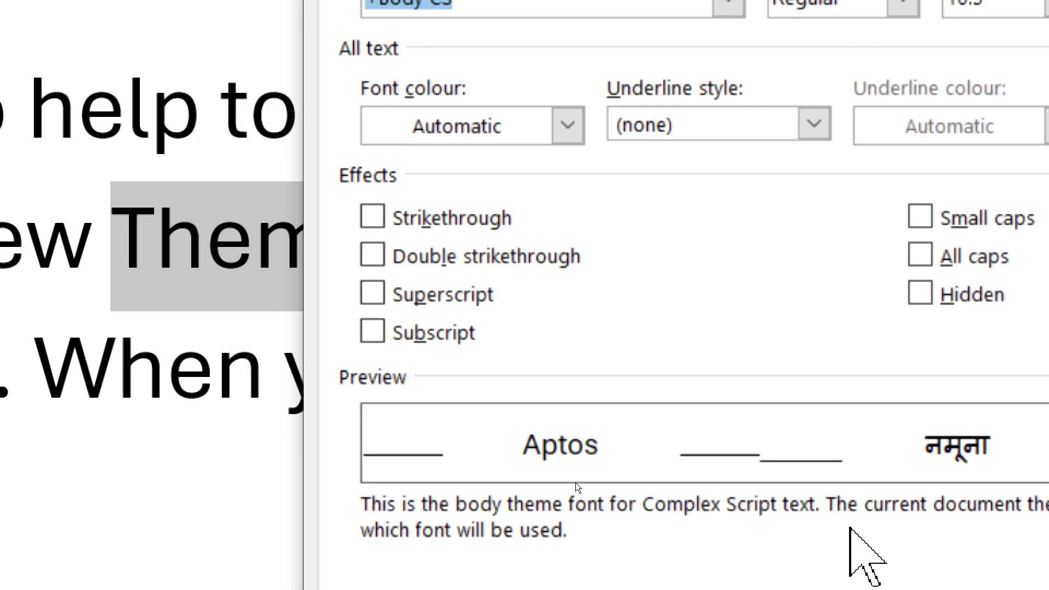
{"action": "left_click", "coordinate": [377, 255]}
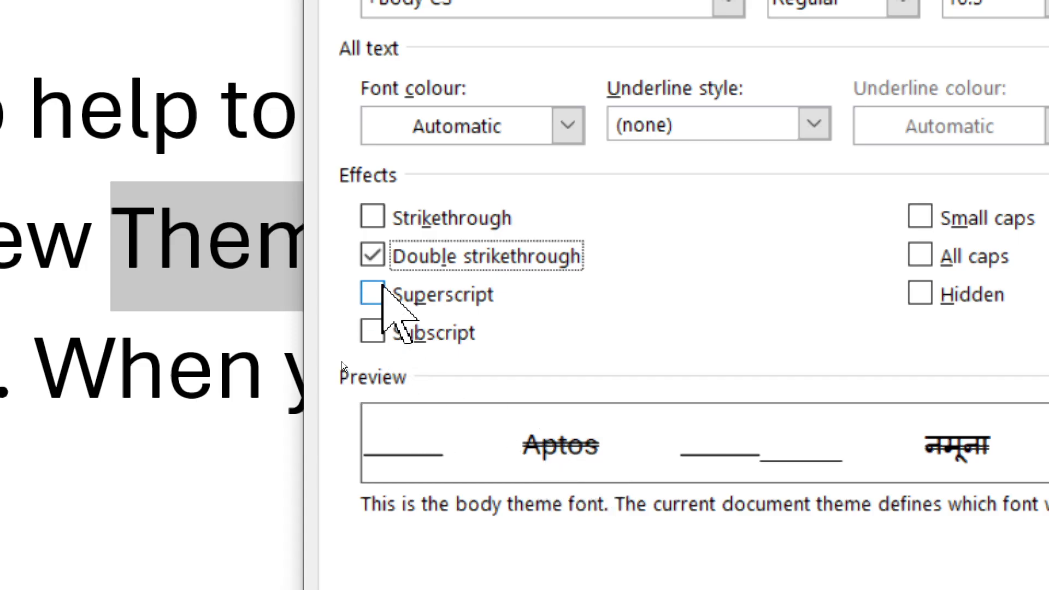
{"action": "left_click", "coordinate": [373, 255]}
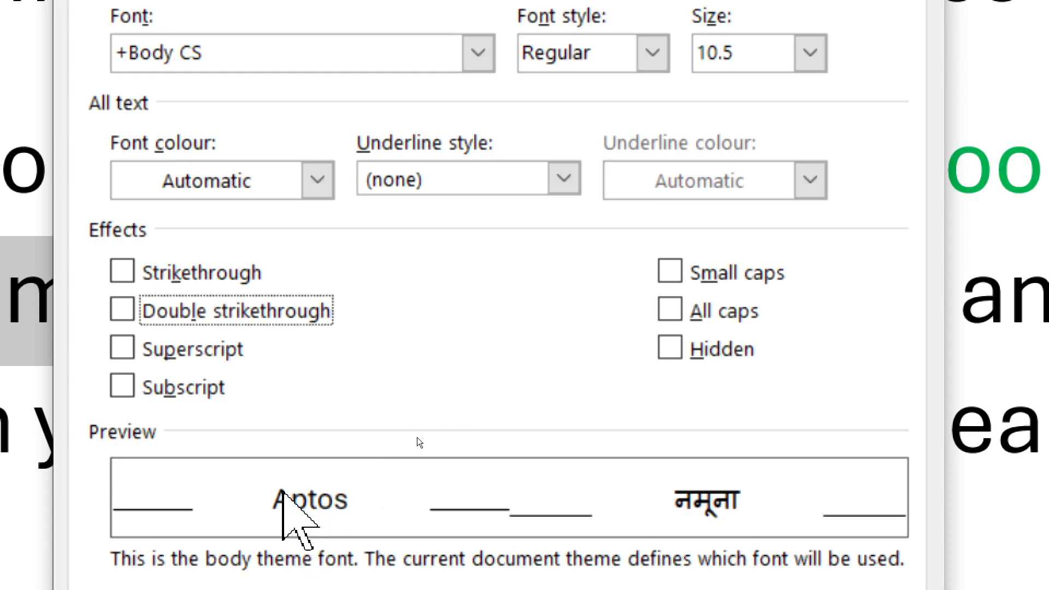
- Apply the small caps effect to the word "Theme" and compare its initial T with the remaining letters
{"action": "left_click", "coordinate": [669, 271]}
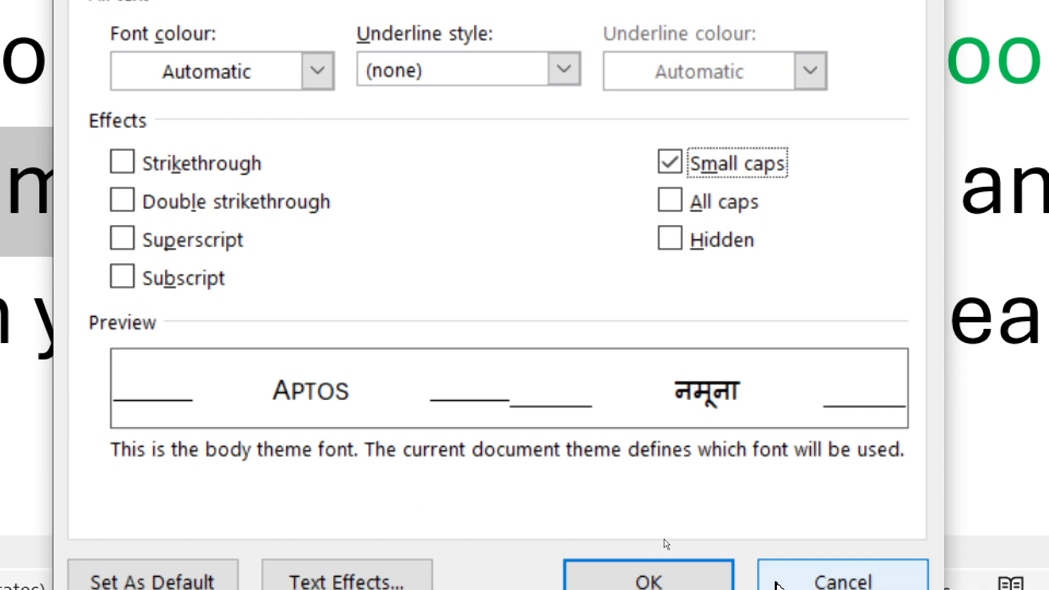
{"action": "left_click", "coordinate": [673, 570]}
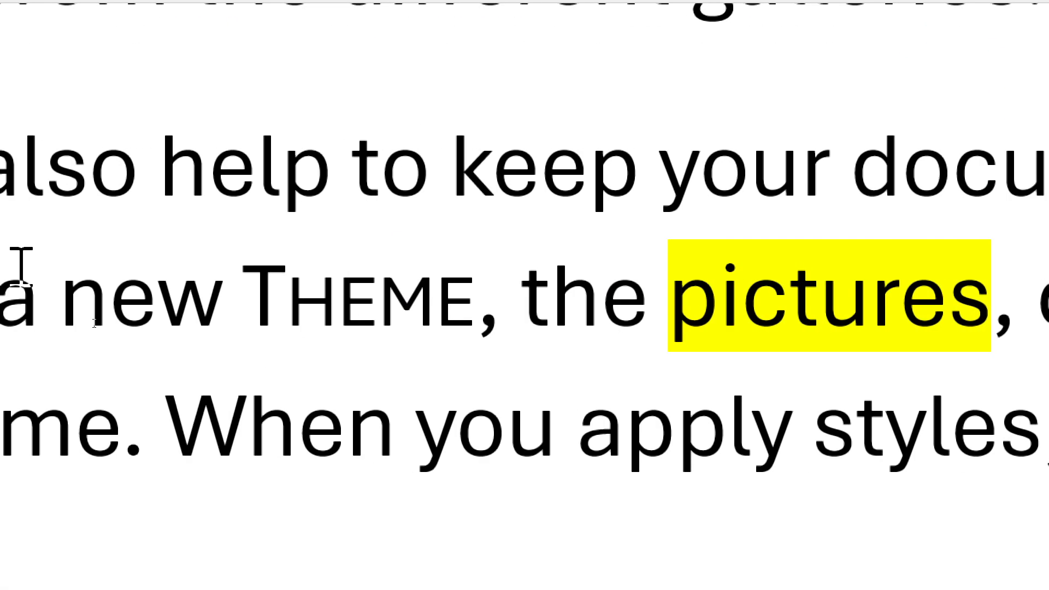
{"action": "left_click_drag", "start_coordinate": [243, 286], "coordinate": [474, 317]}
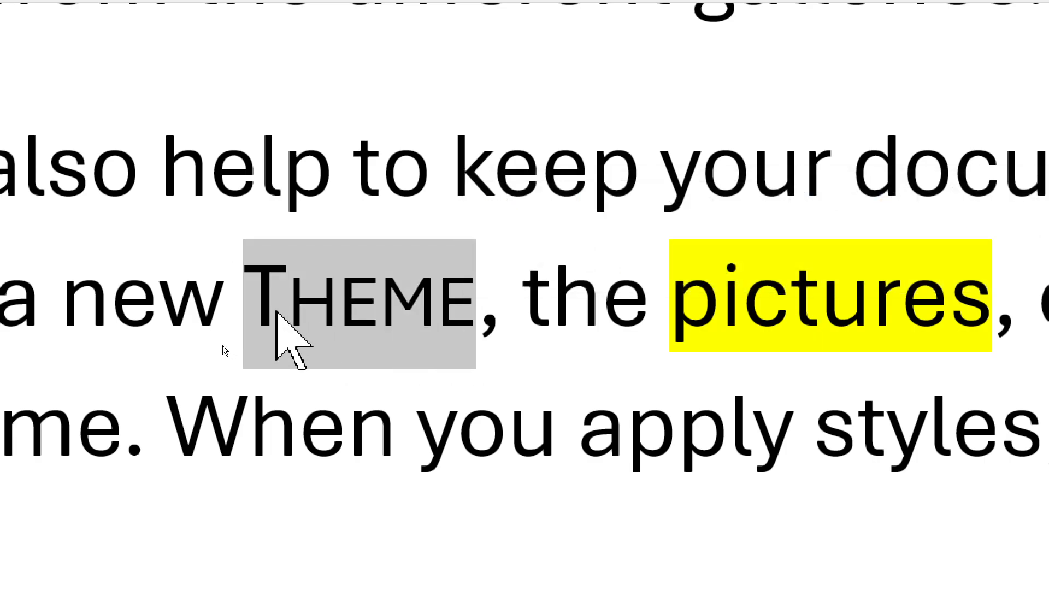
{"action": "left_click", "coordinate": [296, 306]}
{"action": "left_click_drag", "start_coordinate": [435, 292], "coordinate": [416, 293]}
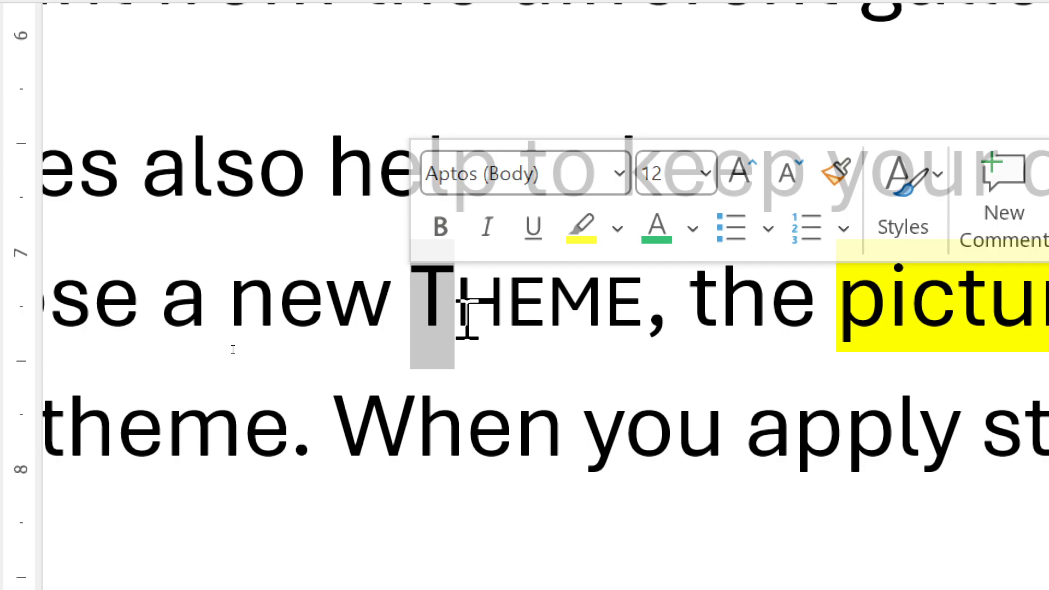
{"action": "left_click", "coordinate": [461, 298]}
{"action": "left_click_drag", "start_coordinate": [464, 298], "coordinate": [645, 303]}
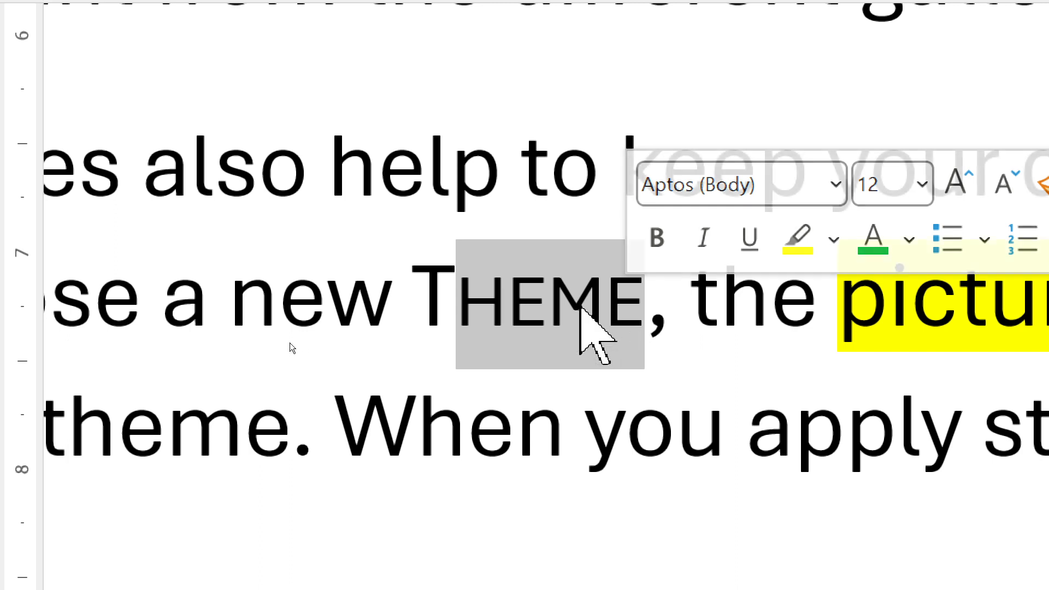
- Try all caps in place of small caps on the word "Theme" and clear both caps effects
{"action": "double_click", "coordinate": [464, 298]}
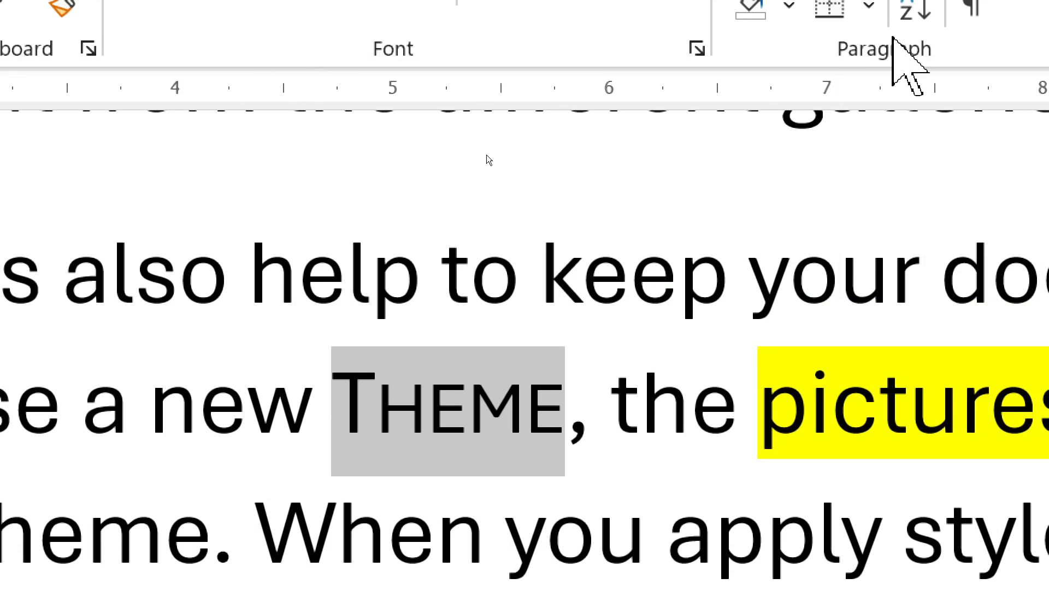
{"action": "left_click", "coordinate": [696, 48]}
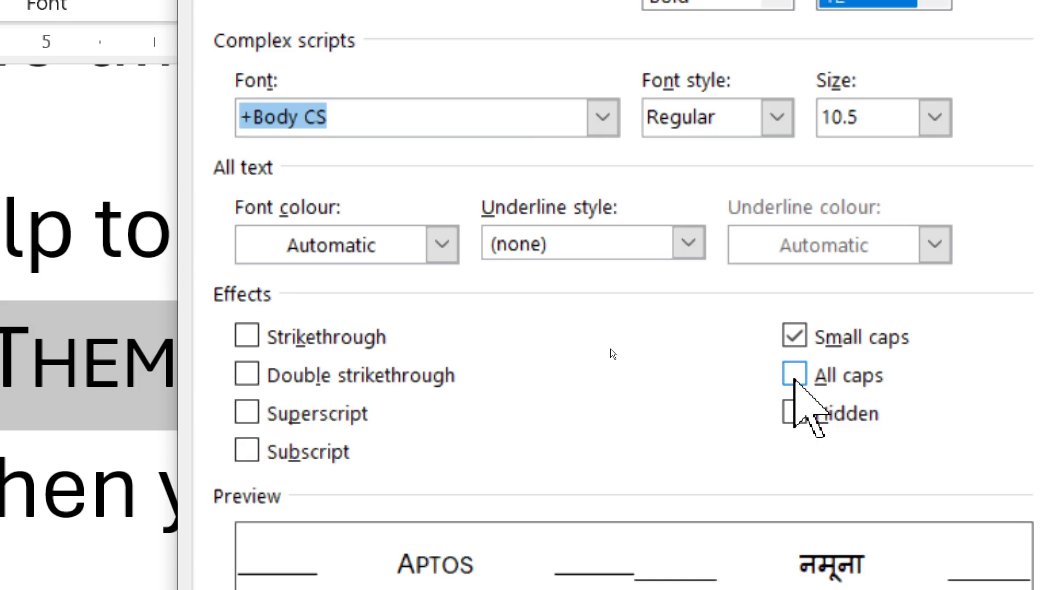
{"action": "left_click", "coordinate": [794, 376]}
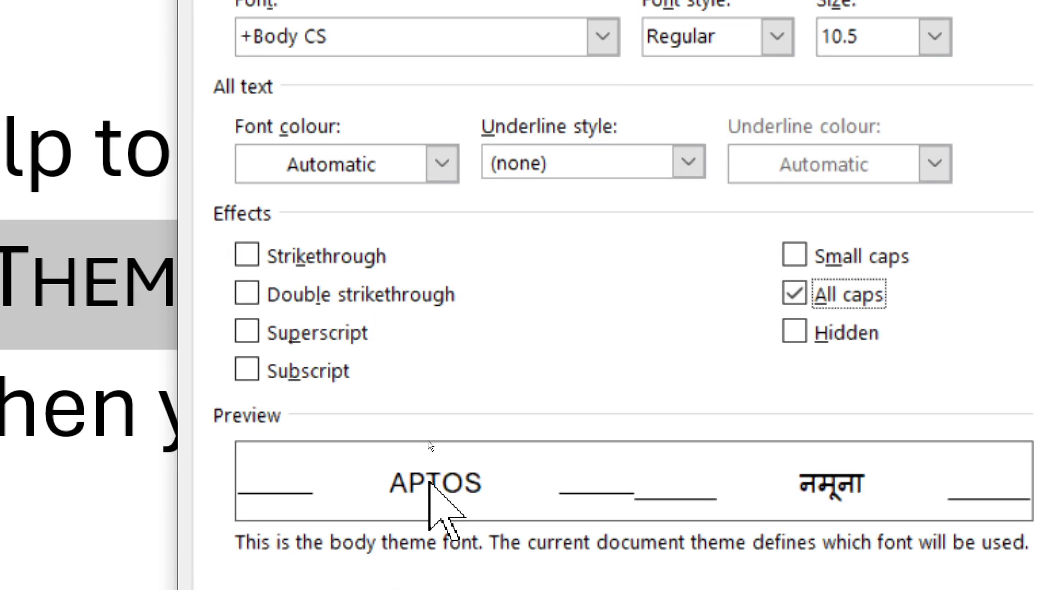
{"action": "left_click", "coordinate": [805, 294]}
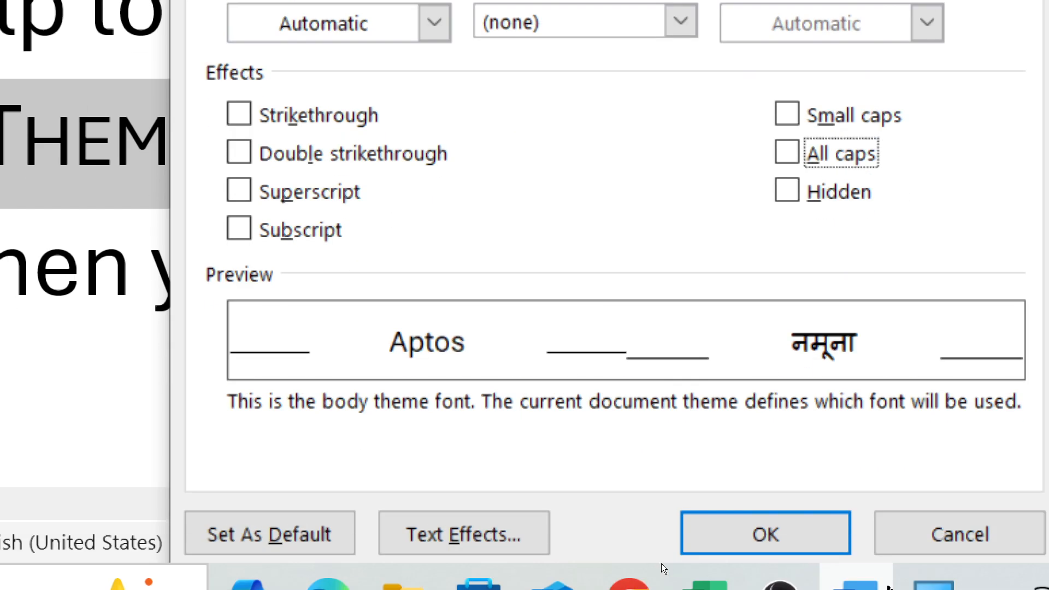
{"action": "left_click", "coordinate": [817, 527]}
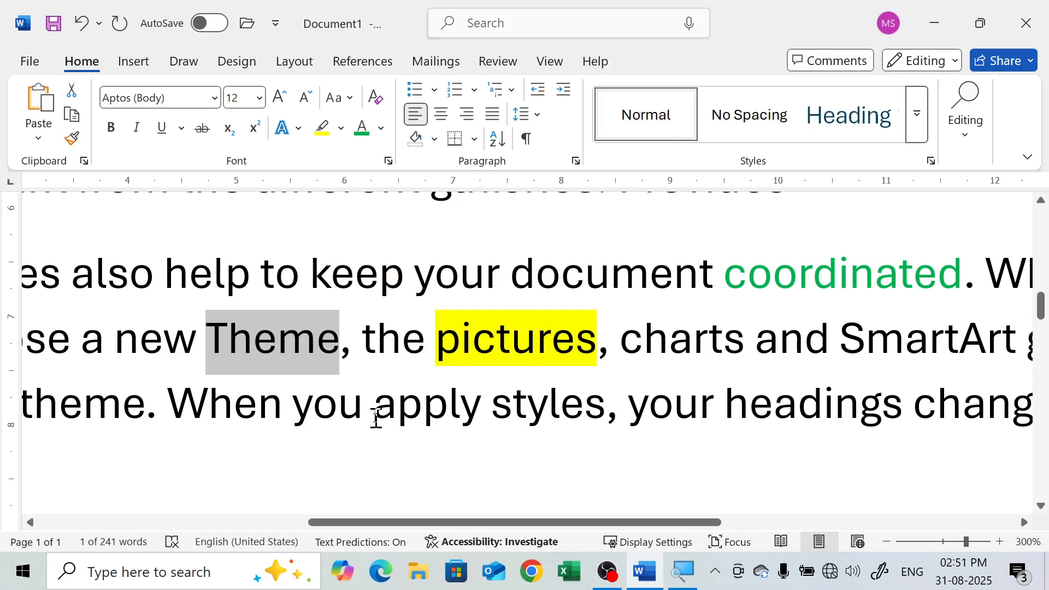
- Hide the paragraph beginning "Video provides a way" with the Hidden font effect and check the paragraph that follows it
{"action": "scroll", "coordinate": [410, 434], "scroll_direction": "down", "scroll_amount": 20, "text": "ctrl"}
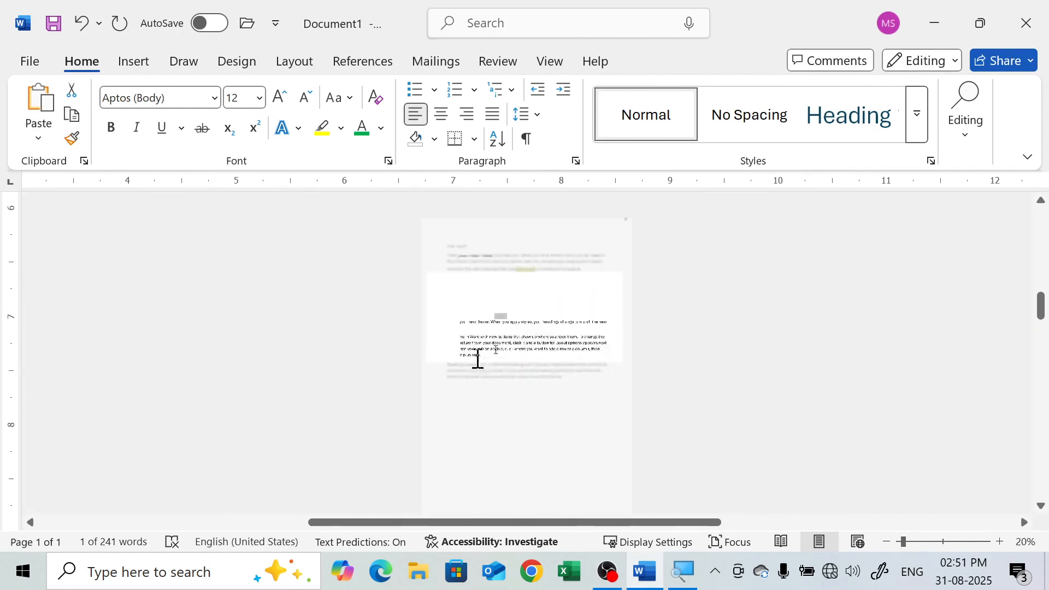
{"action": "scroll", "coordinate": [564, 290], "scroll_direction": "up", "scroll_amount": 11, "text": "ctrl"}
{"action": "scroll", "coordinate": [574, 305], "scroll_direction": "up", "scroll_amount": 4}
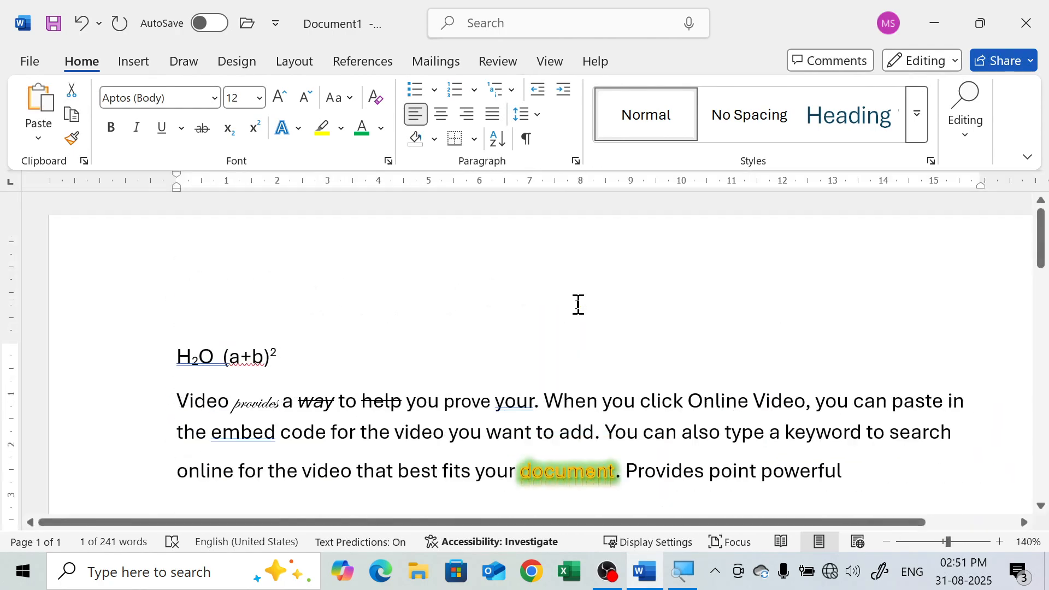
{"action": "scroll", "coordinate": [578, 305], "scroll_direction": "down", "scroll_amount": 1}
{"action": "left_click_drag", "start_coordinate": [844, 343], "coordinate": [171, 300]}
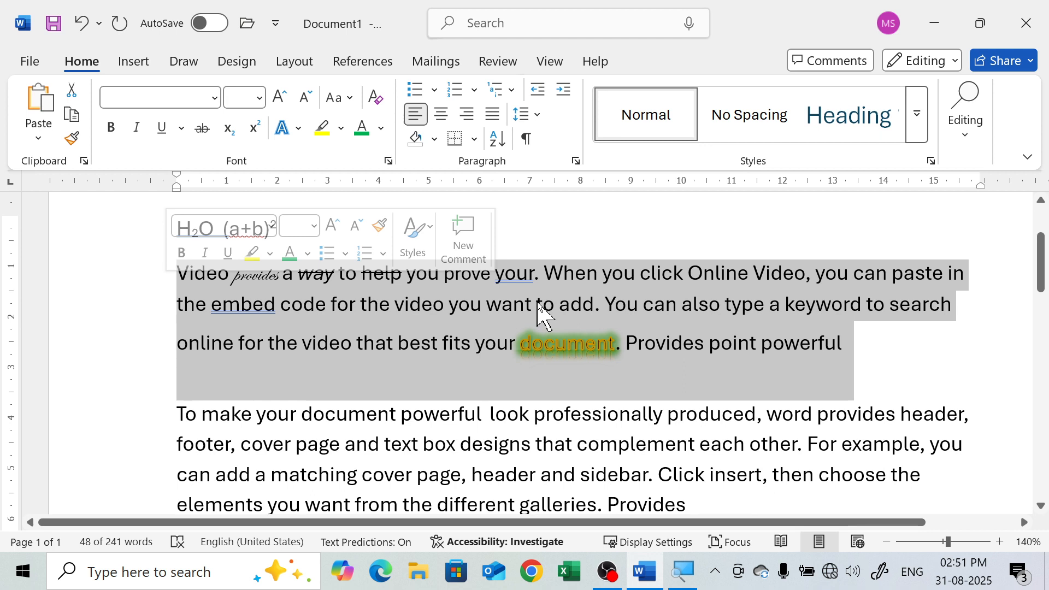
{"action": "left_click", "coordinate": [388, 161]}
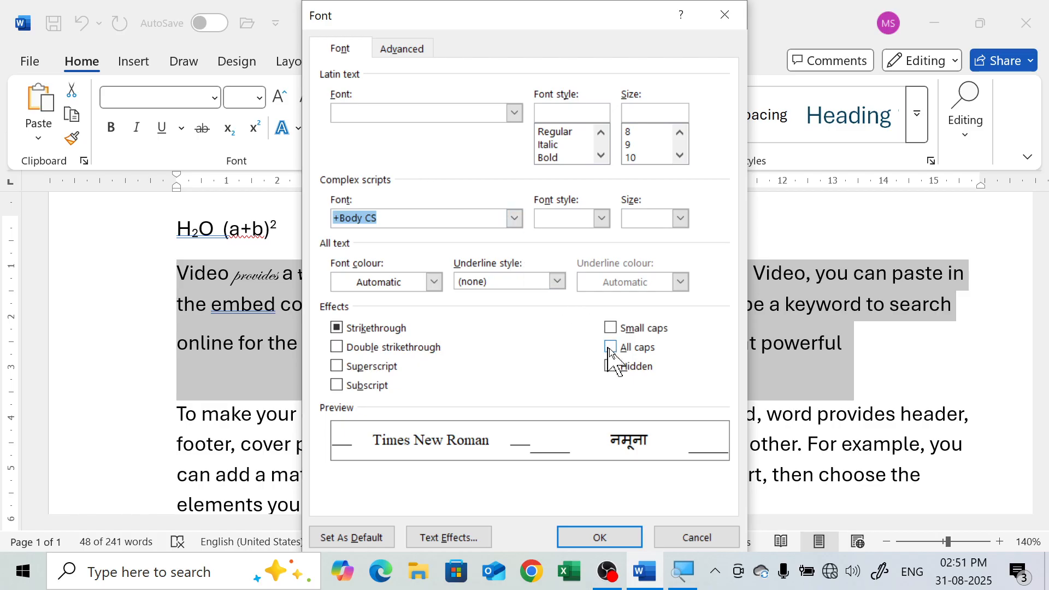
{"action": "left_click", "coordinate": [613, 367]}
{"action": "left_click", "coordinate": [623, 530]}
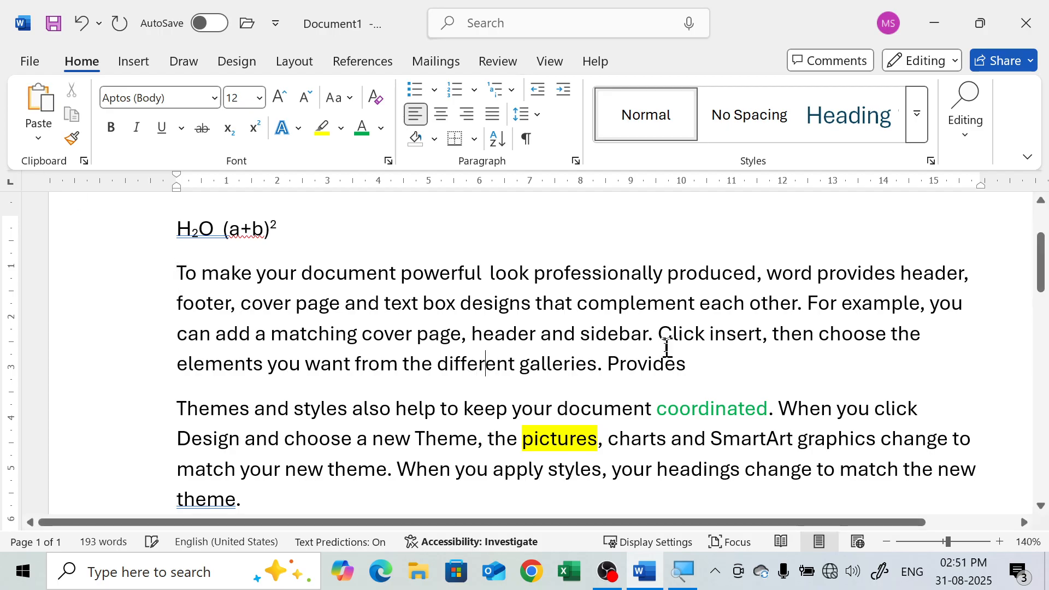
{"action": "left_click_drag", "start_coordinate": [668, 376], "coordinate": [89, 251]}
{"action": "left_click", "coordinate": [393, 339]}
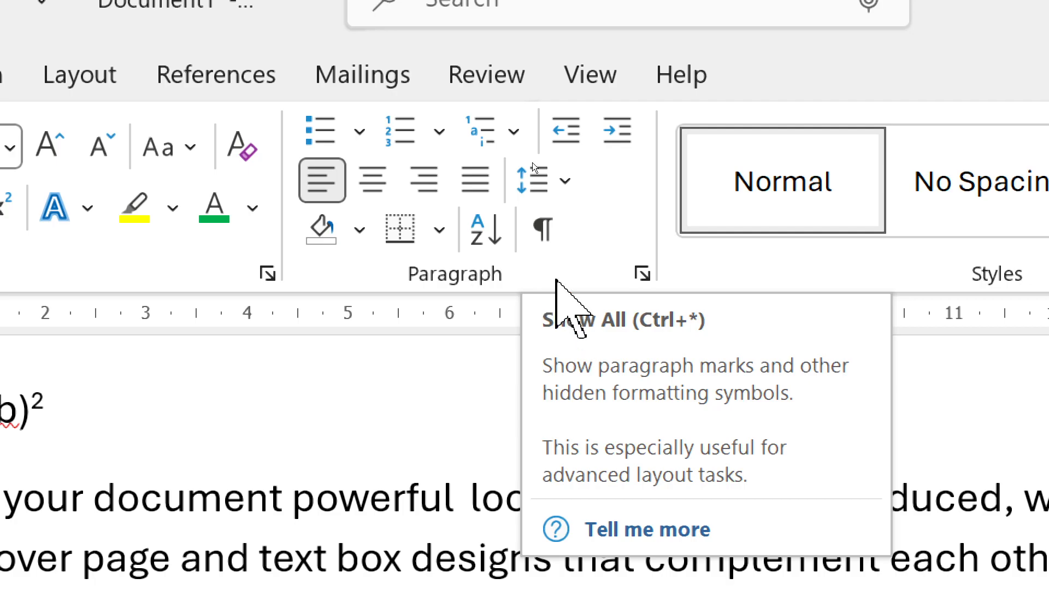
- Show all paragraph marks and hidden formatting symbols, and examine how the hidden "Video provides" paragraph is marked
{"action": "left_click", "coordinate": [543, 230]}
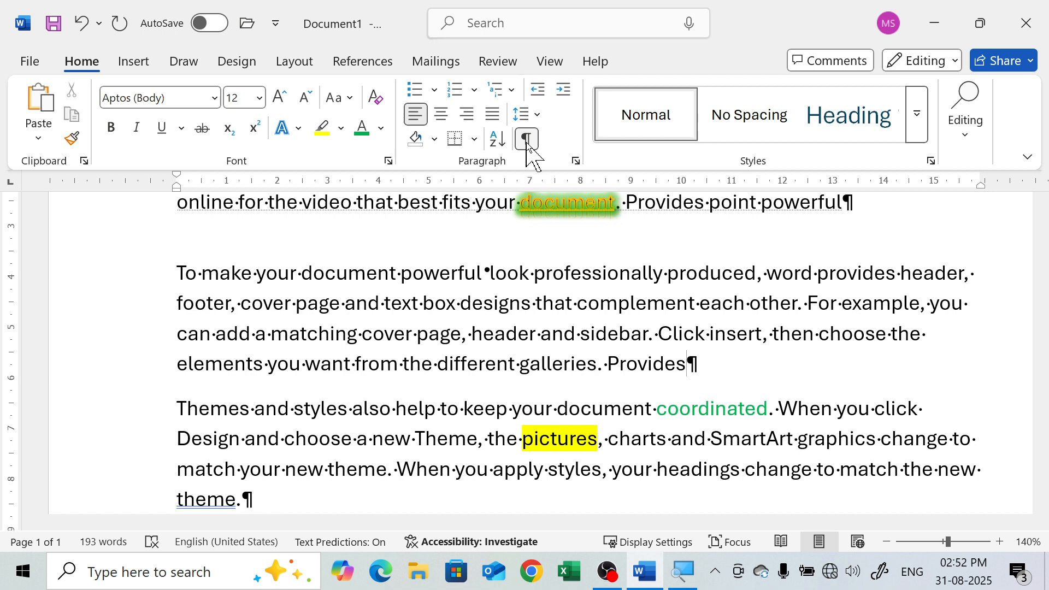
{"action": "scroll", "coordinate": [581, 281], "scroll_direction": "up", "scroll_amount": 3}
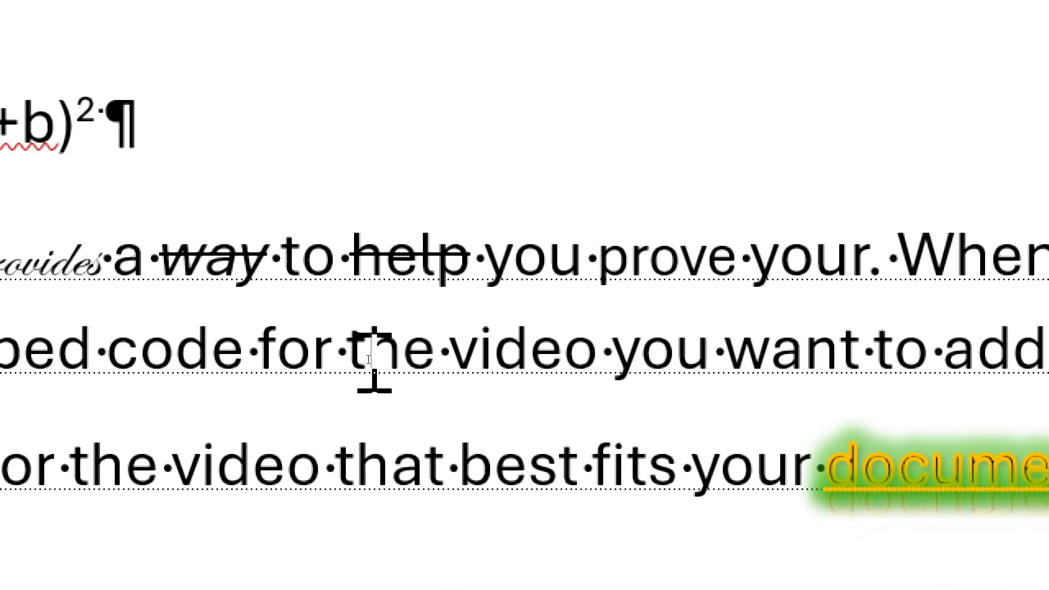
{"action": "left_click_drag", "start_coordinate": [96, 254], "coordinate": [860, 487]}
{"action": "left_click", "coordinate": [567, 294]}
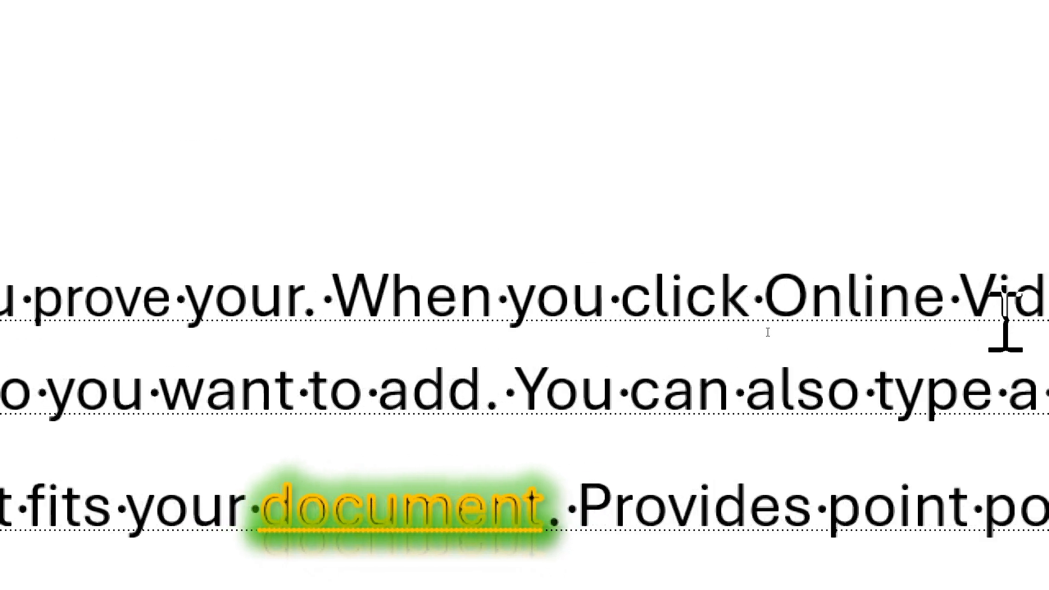
{"action": "left_click_drag", "start_coordinate": [284, 298], "coordinate": [599, 305]}
{"action": "left_click", "coordinate": [692, 306]}
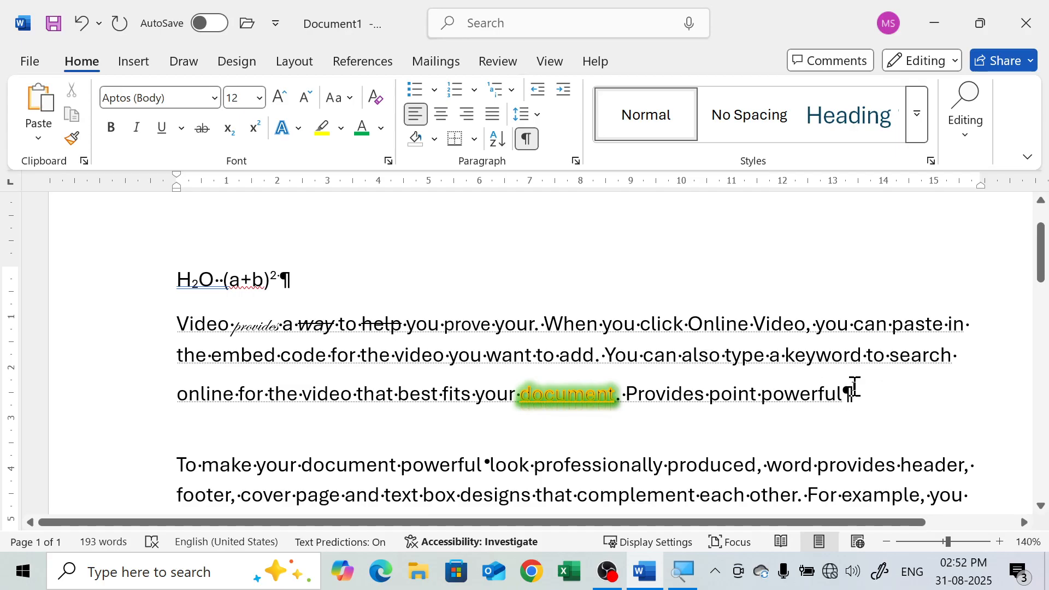
- Remove the Hidden effect from the paragraph beginning "Video provides a way" and turn off the formatting marks
{"action": "left_click_drag", "start_coordinate": [844, 401], "coordinate": [177, 329]}
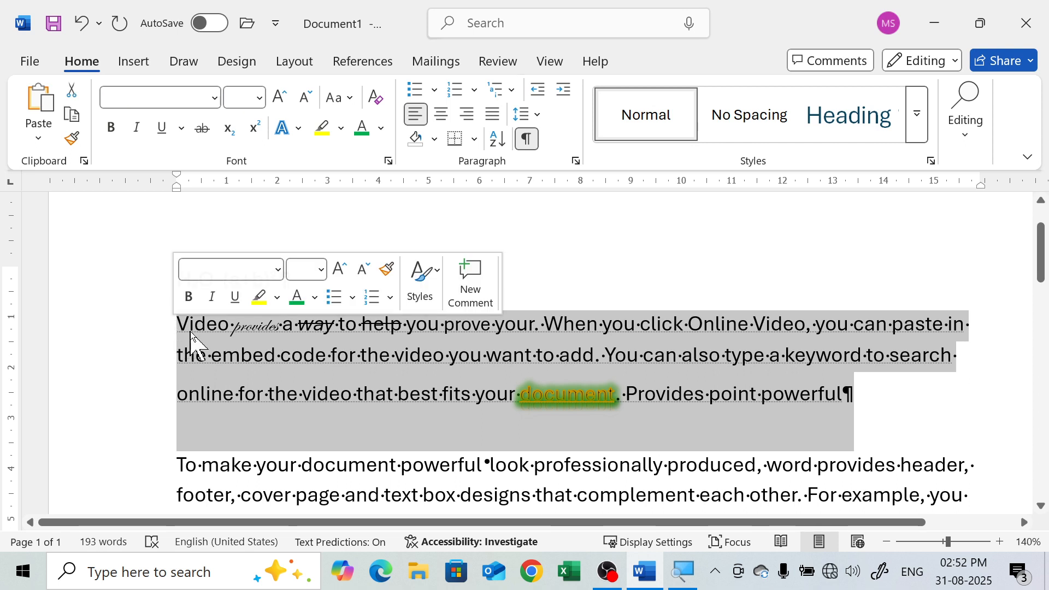
{"action": "left_click", "coordinate": [388, 160]}
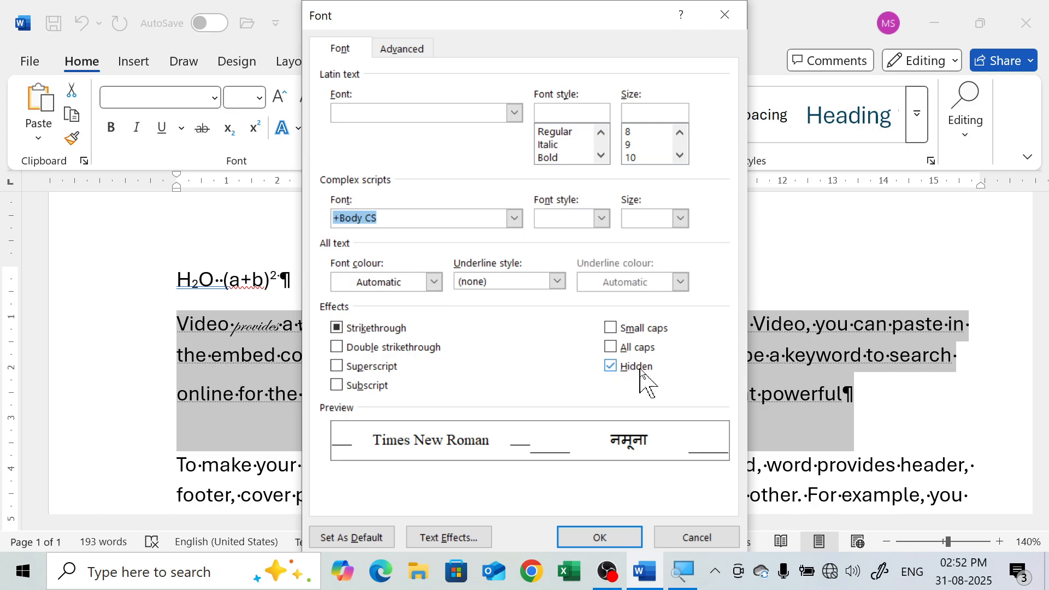
{"action": "left_click", "coordinate": [612, 365]}
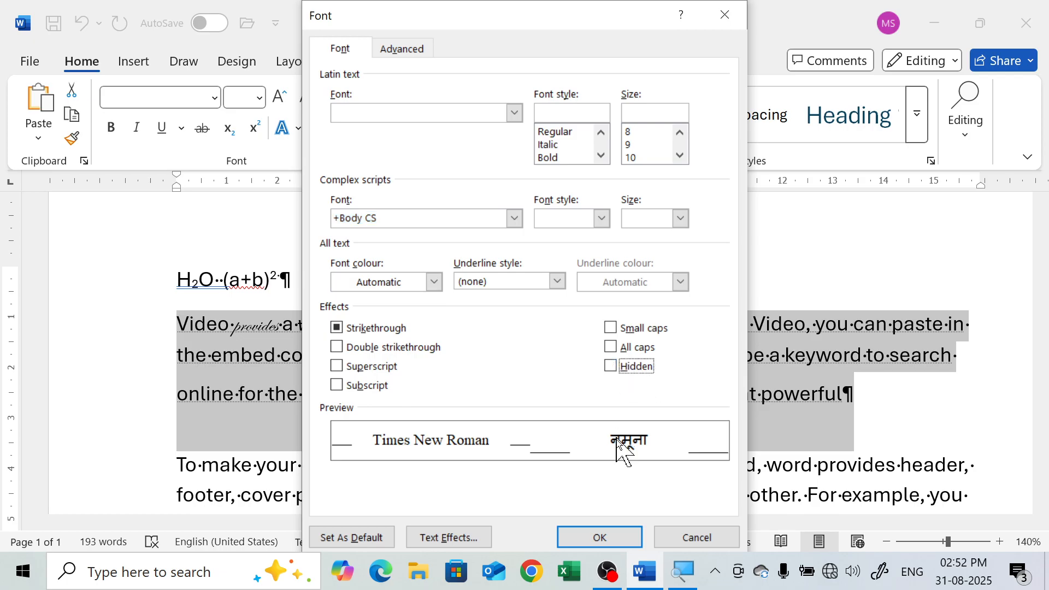
{"action": "left_click", "coordinate": [588, 534]}
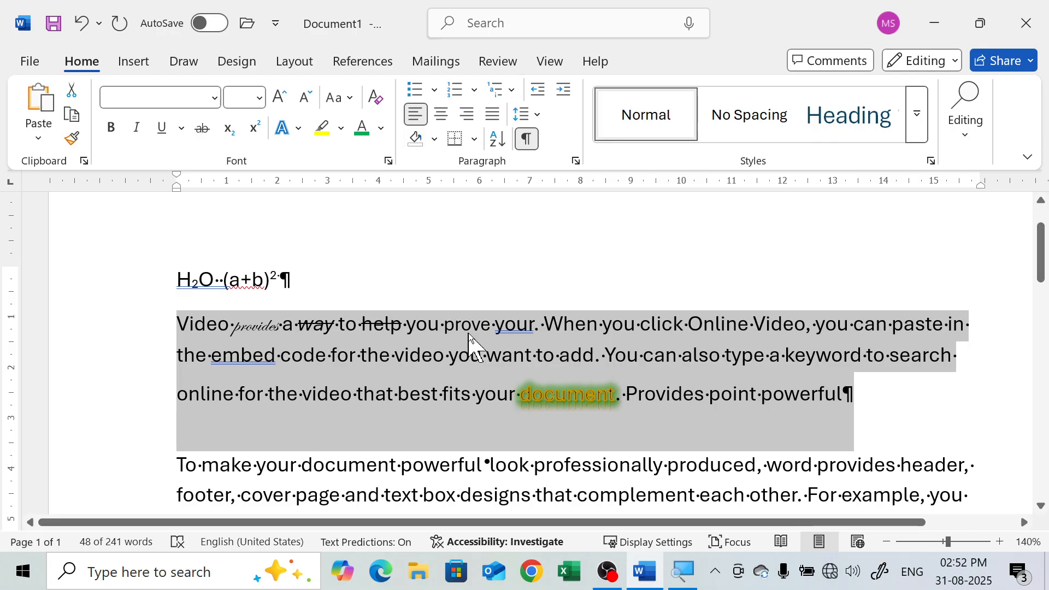
{"action": "left_click", "coordinate": [528, 140]}
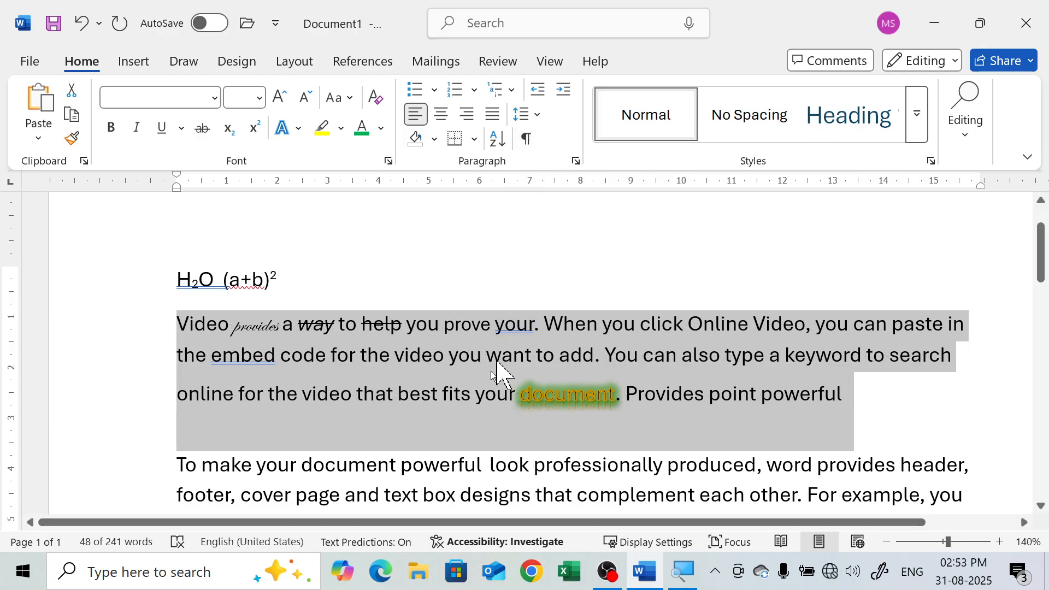
{"action": "left_click", "coordinate": [796, 368]}
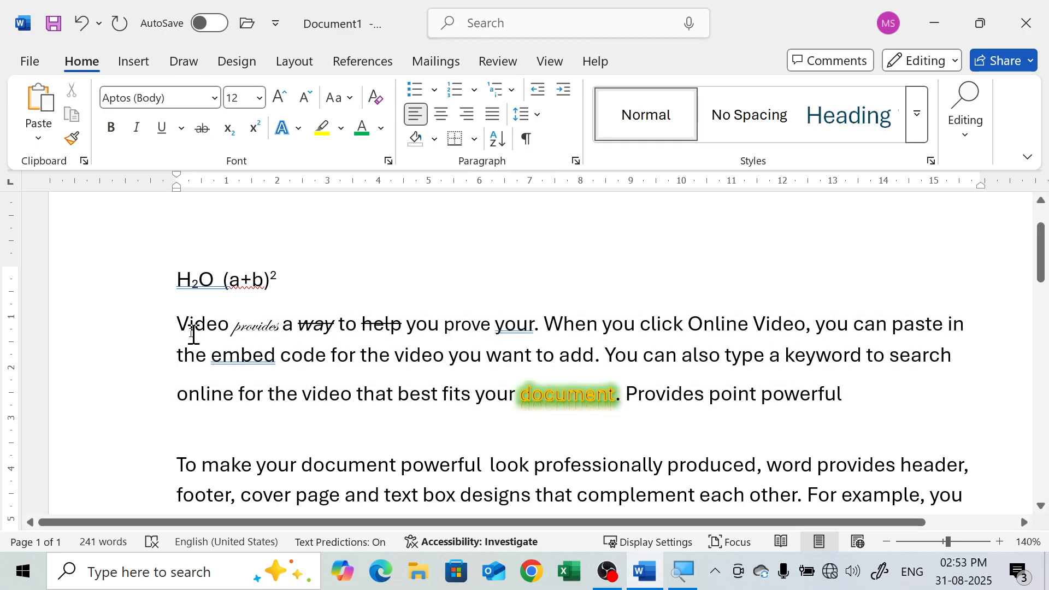
{"action": "left_click_drag", "start_coordinate": [180, 312], "coordinate": [782, 405]}
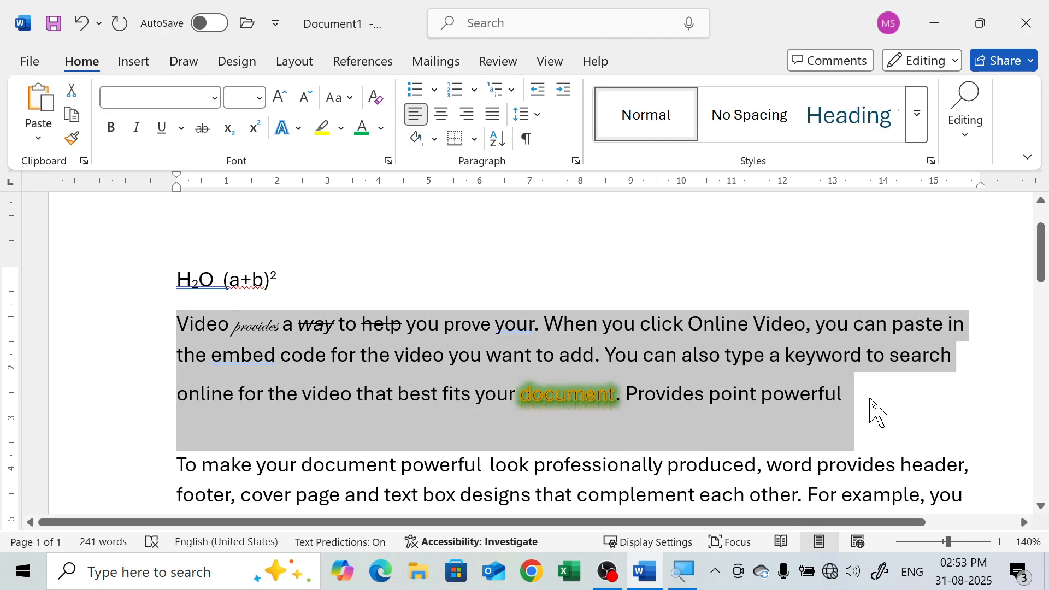
{"action": "left_click", "coordinate": [873, 407]}
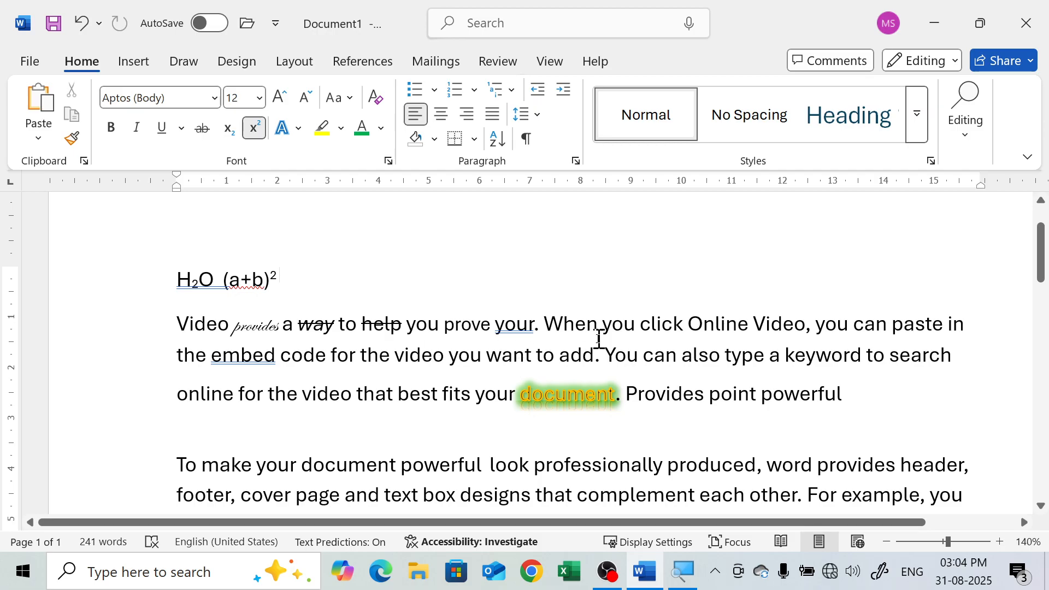
- Examine the gaps between the letters of the word "Video" at the start of the first paragraph at 310% zoom
{"action": "scroll", "coordinate": [562, 355], "scroll_direction": "up", "scroll_amount": 17, "text": "ctrl"}
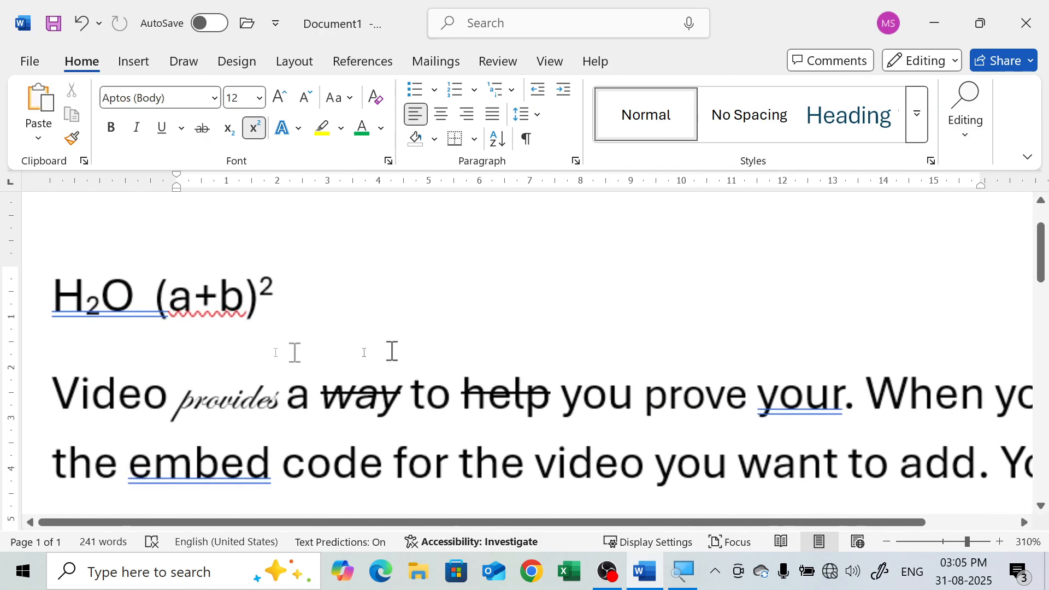
{"action": "left_click_drag", "start_coordinate": [55, 389], "coordinate": [173, 410]}
{"action": "left_click", "coordinate": [82, 397]}
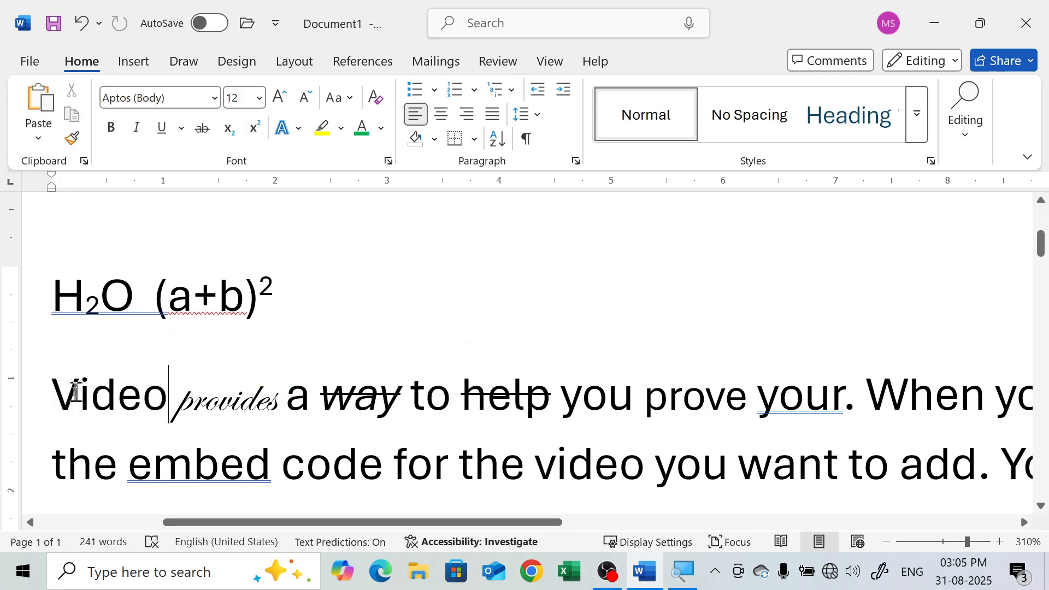
{"action": "left_click_drag", "start_coordinate": [77, 391], "coordinate": [90, 396]}
{"action": "double_click", "coordinate": [103, 399]}
{"action": "left_click", "coordinate": [116, 398]}
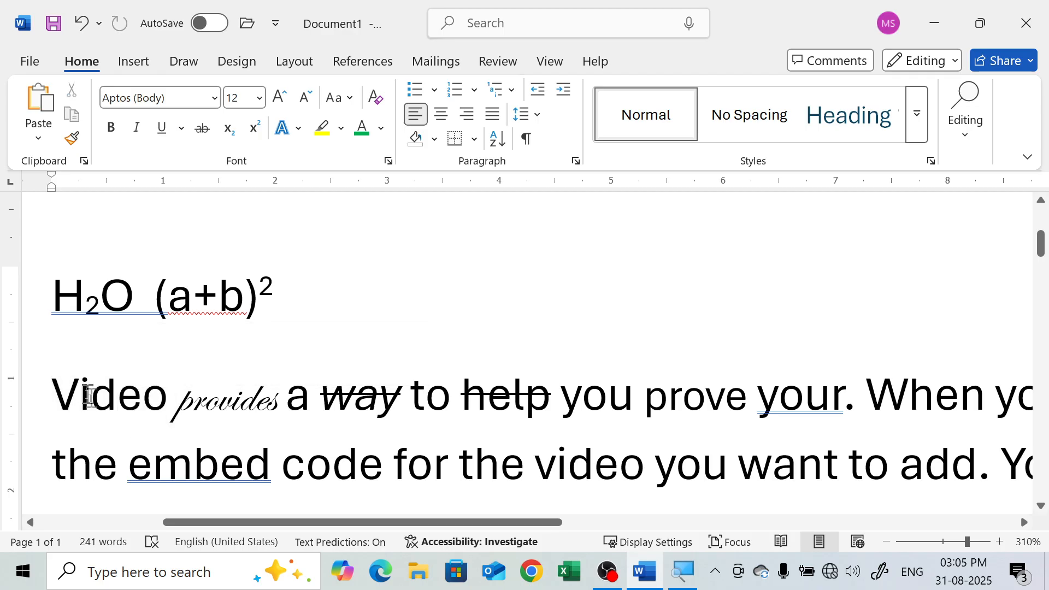
{"action": "left_click_drag", "start_coordinate": [82, 396], "coordinate": [102, 402]}
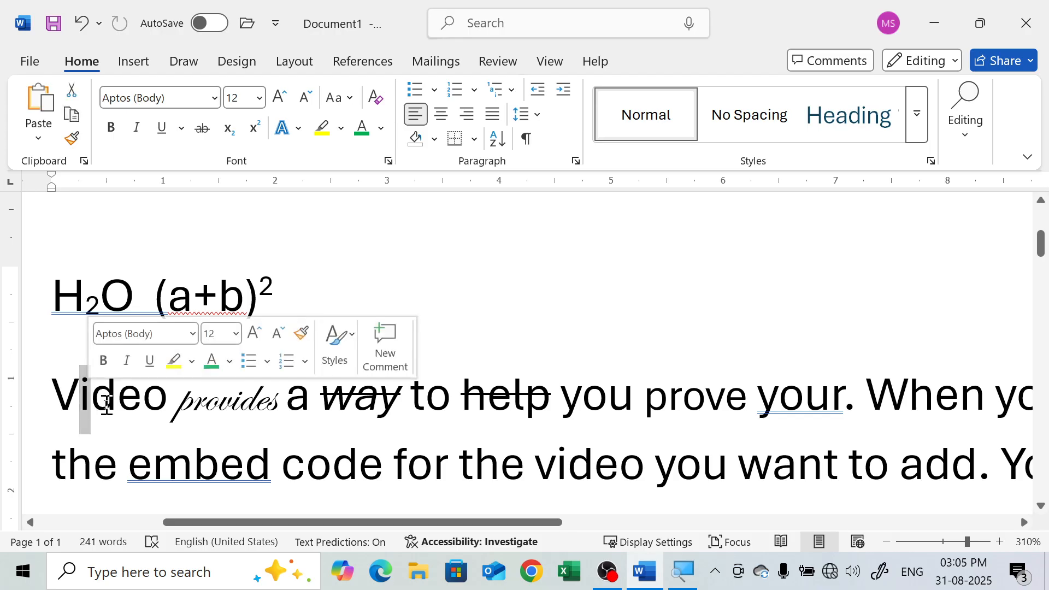
{"action": "left_click", "coordinate": [113, 401]}
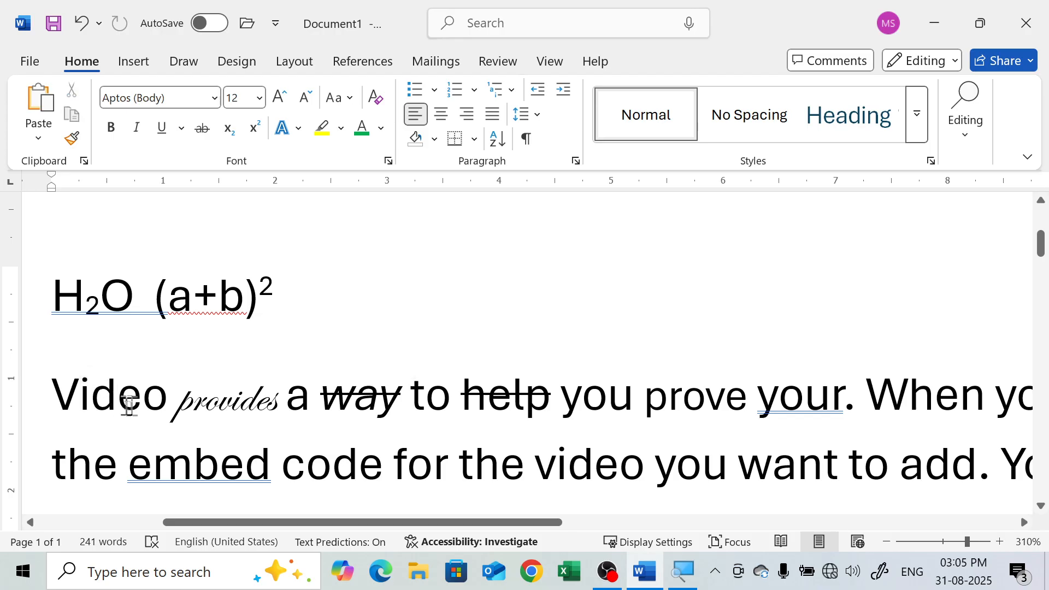
{"action": "left_click_drag", "start_coordinate": [166, 399], "coordinate": [55, 398]}
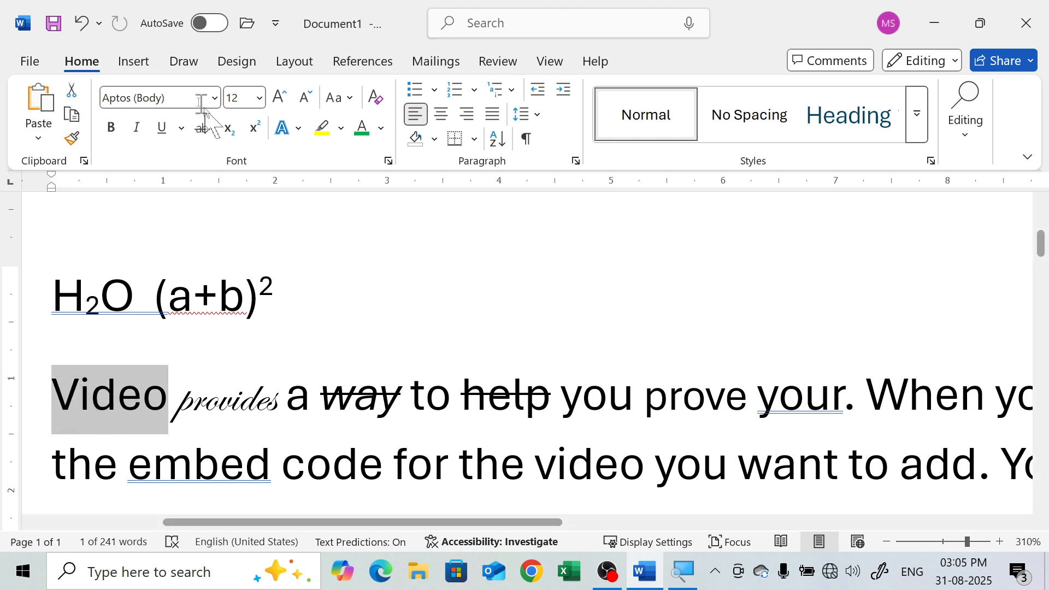
{"action": "left_click", "coordinate": [122, 398]}
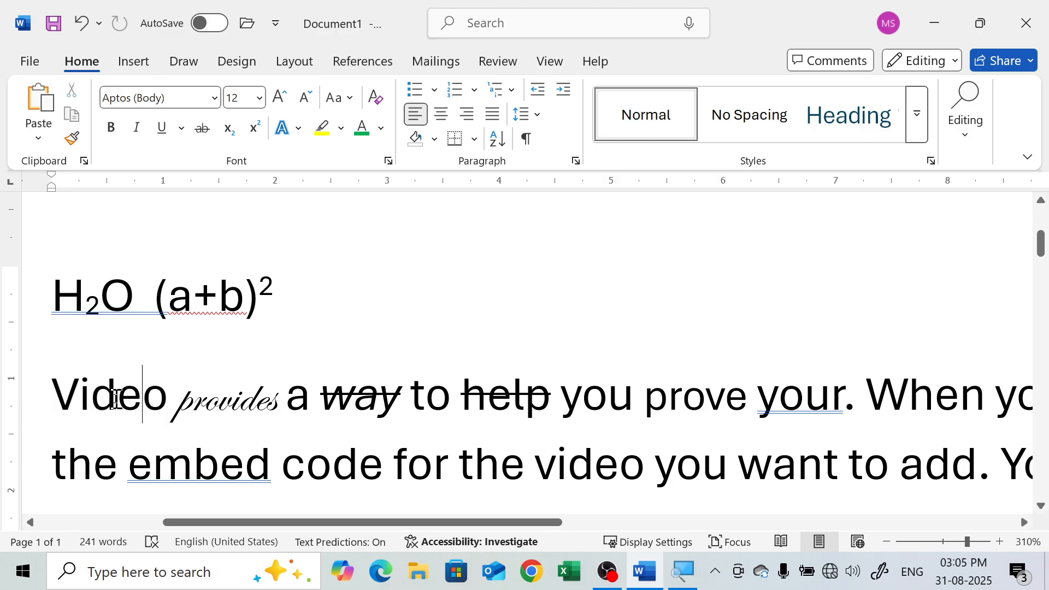
- Review the basic and advanced font settings for the word "Video", including the available character spacing options
{"action": "double_click", "coordinate": [112, 407]}
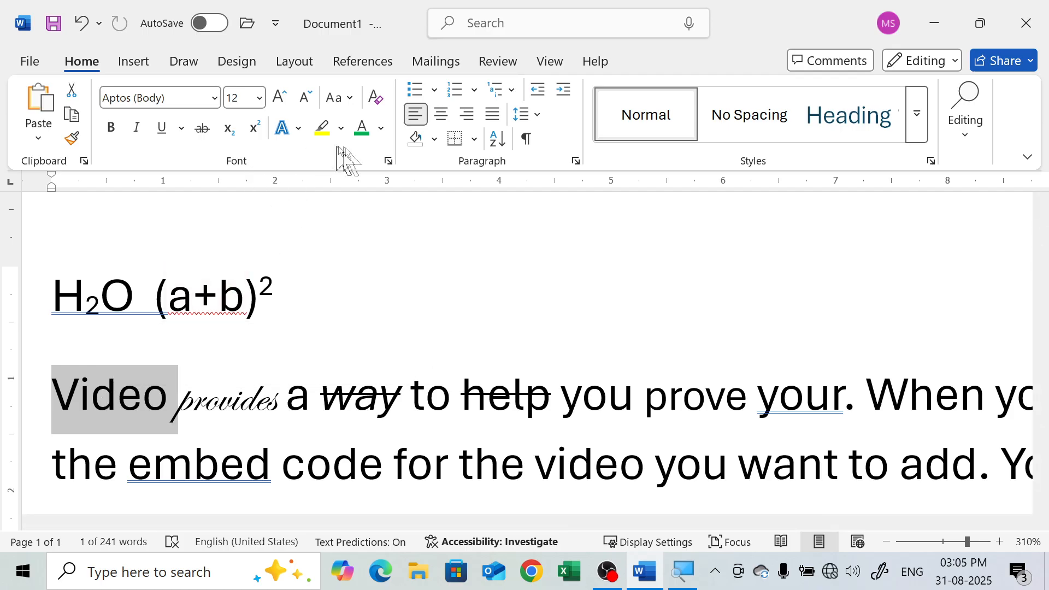
{"action": "left_click", "coordinate": [388, 162]}
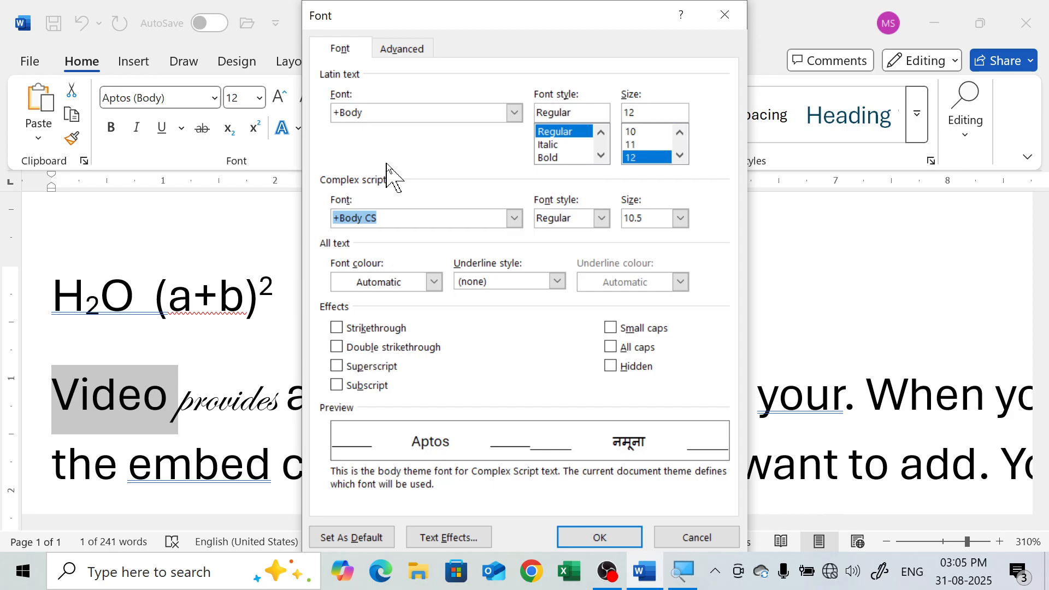
{"action": "left_click", "coordinate": [348, 53]}
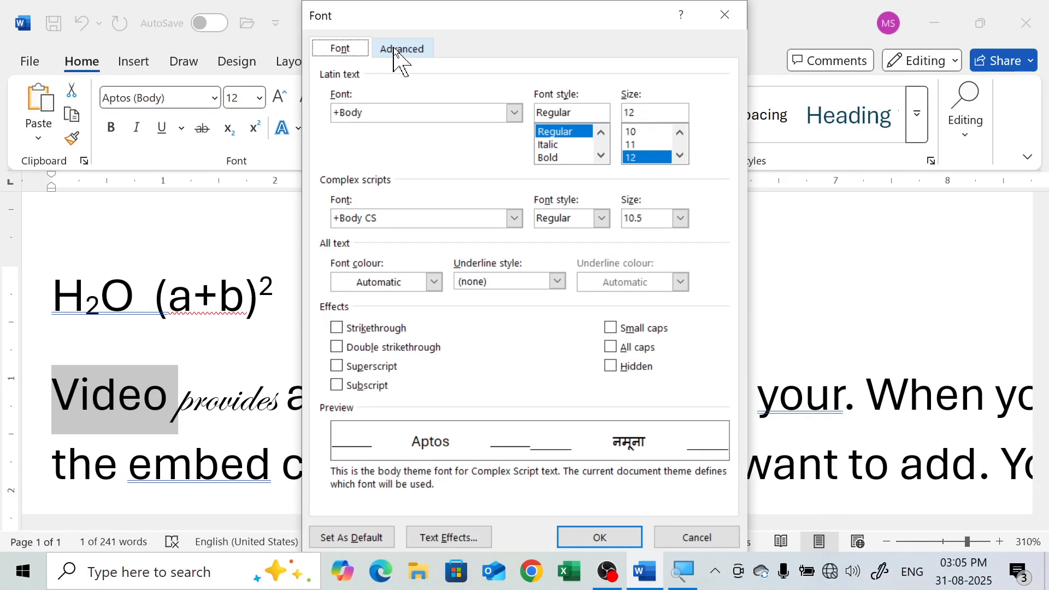
{"action": "left_click", "coordinate": [399, 48]}
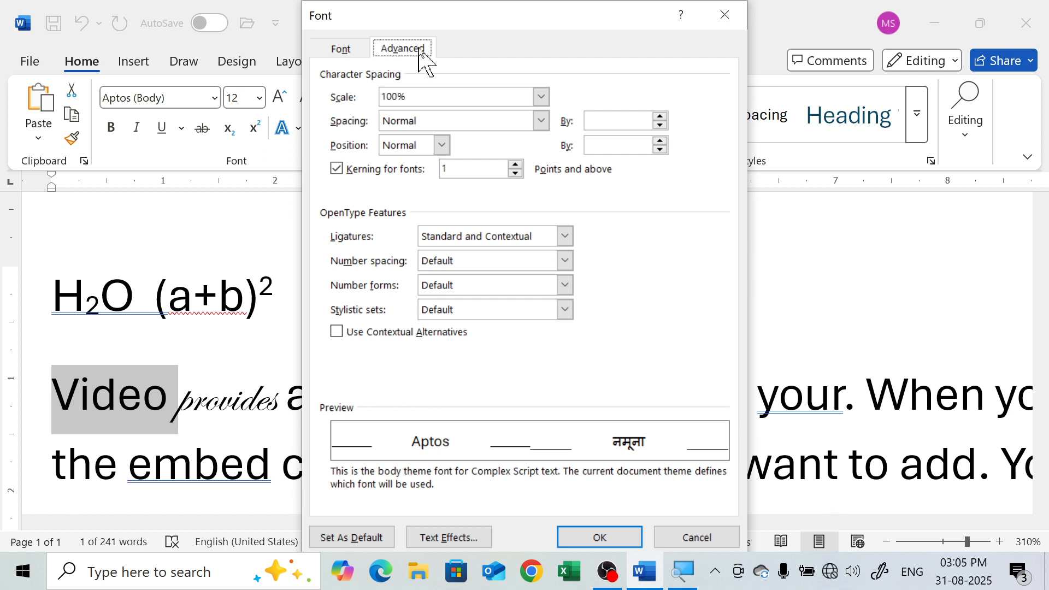
{"action": "left_click", "coordinate": [343, 49]}
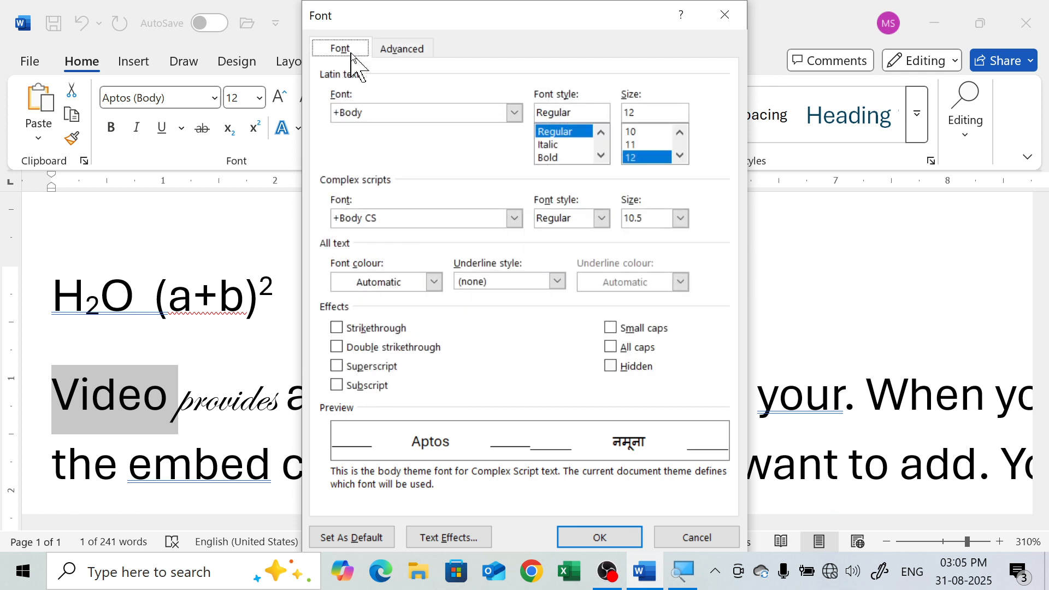
{"action": "left_click", "coordinate": [398, 48]}
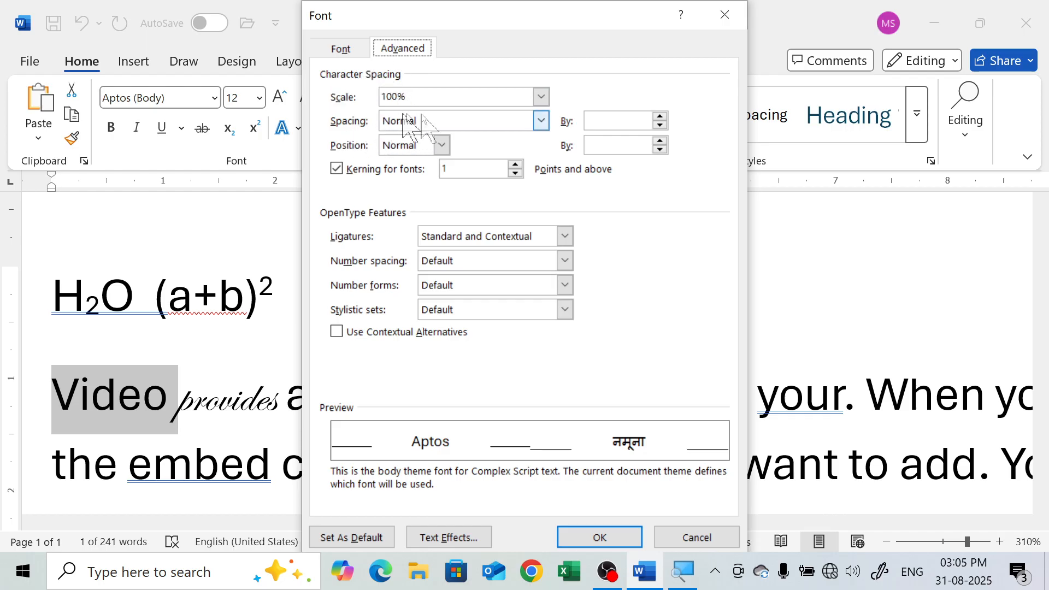
{"action": "left_click", "coordinate": [540, 120]}
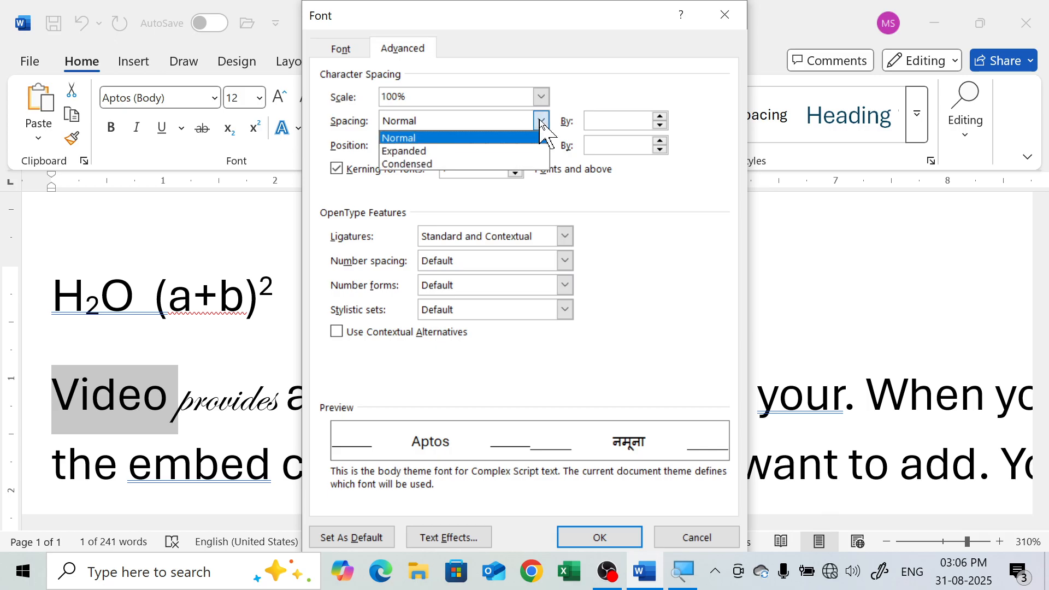
{"action": "left_click", "coordinate": [540, 120]}
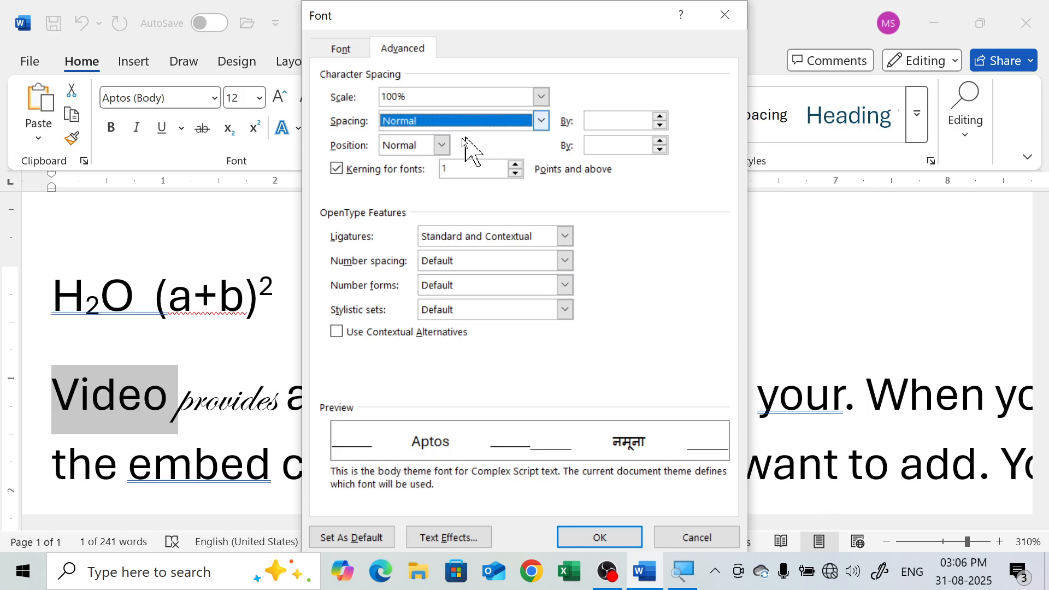
- Expand the character spacing of the word "Video" by 1.7 pt
{"action": "left_click", "coordinate": [632, 121]}
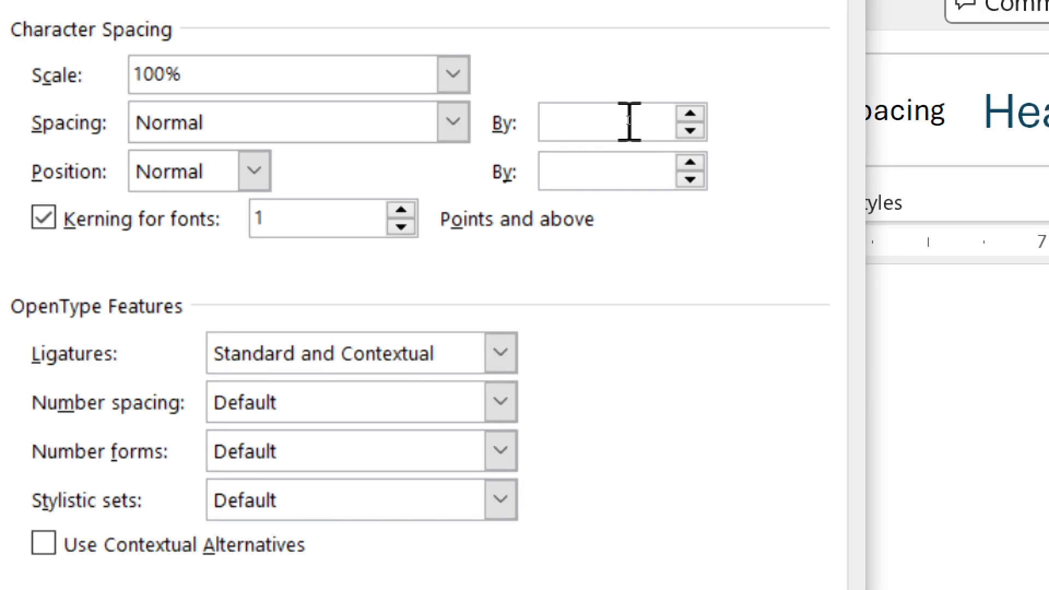
{"action": "left_click", "coordinate": [690, 115]}
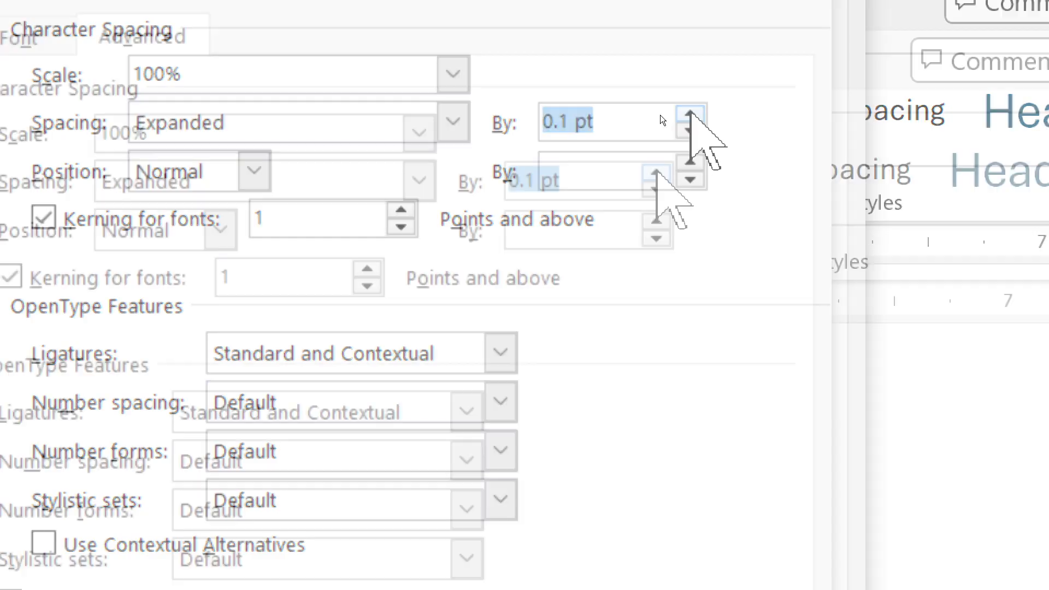
{"action": "left_click", "coordinate": [690, 115]}
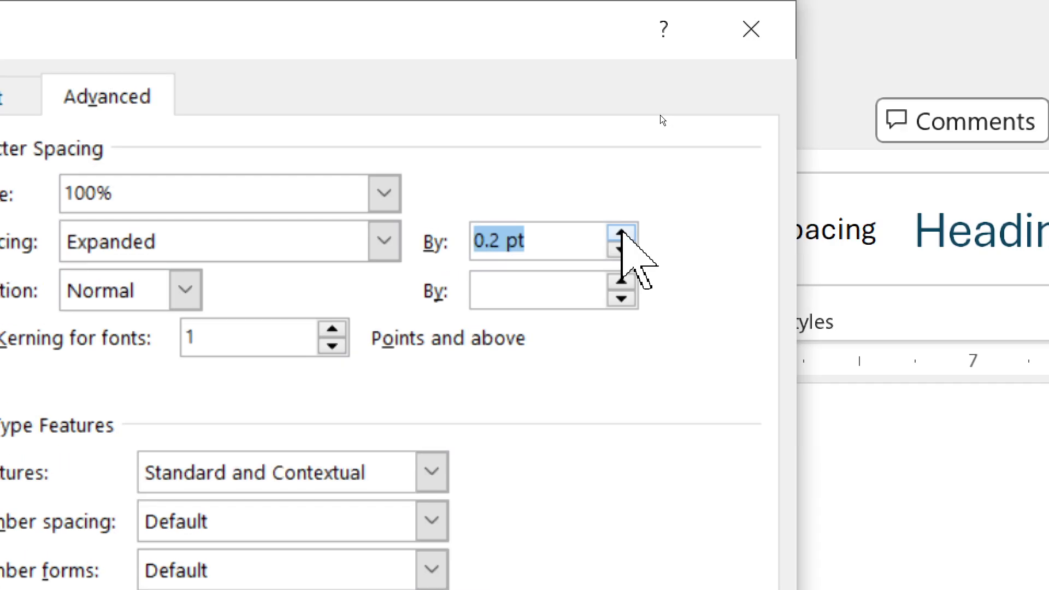
{"action": "double_click", "coordinate": [621, 232]}
{"action": "triple_click", "coordinate": [621, 232]}
{"action": "double_click", "coordinate": [621, 232]}
{"action": "triple_click", "coordinate": [621, 232]}
{"action": "triple_click", "coordinate": [621, 232]}
{"action": "double_click", "coordinate": [621, 233]}
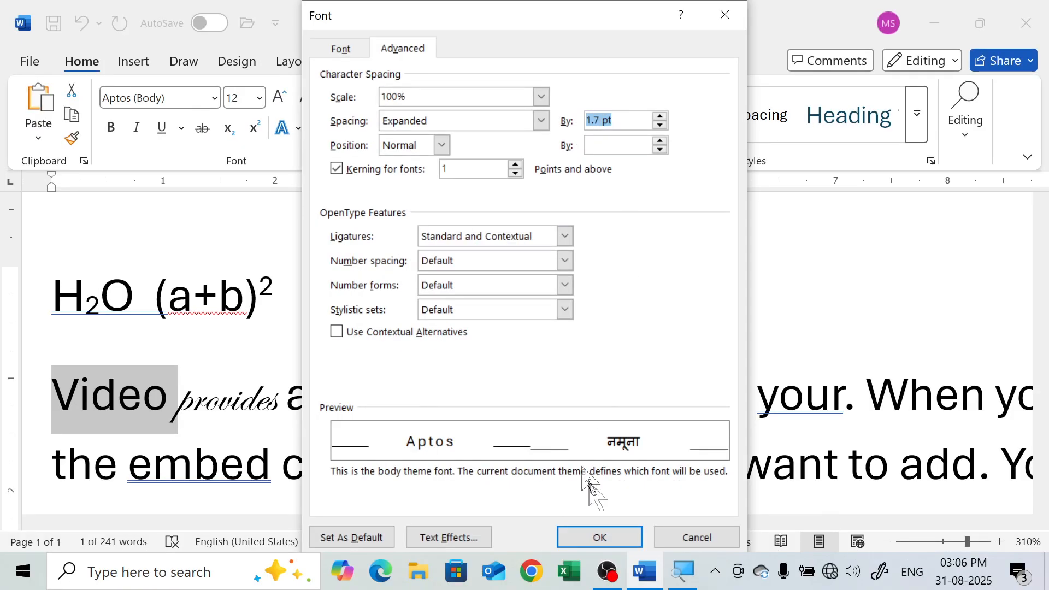
{"action": "left_click", "coordinate": [606, 540]}
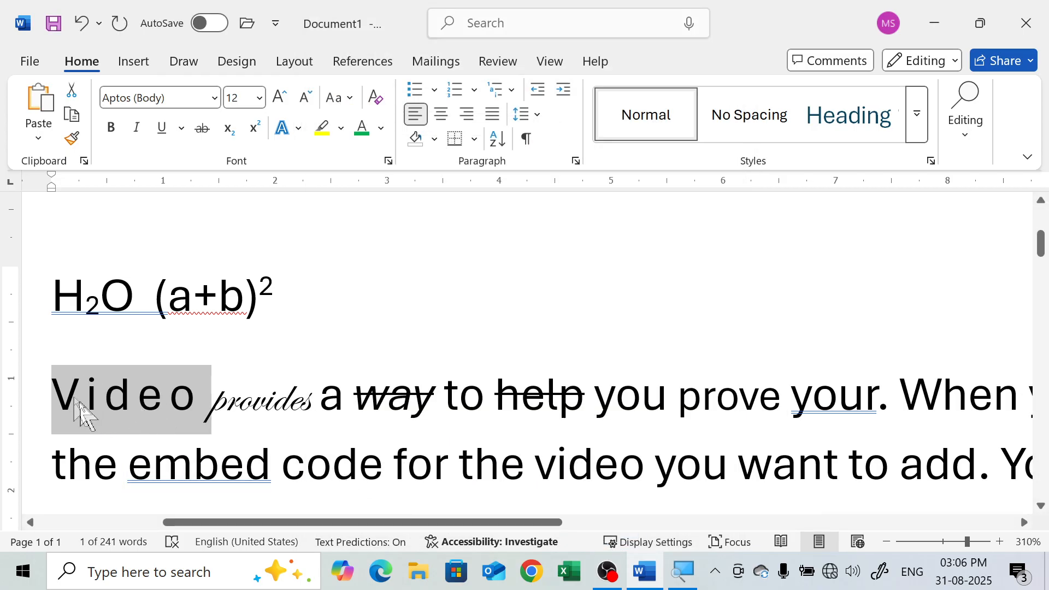
- Reset the character spacing of the word "Video" to Normal
{"action": "left_click", "coordinate": [166, 396]}
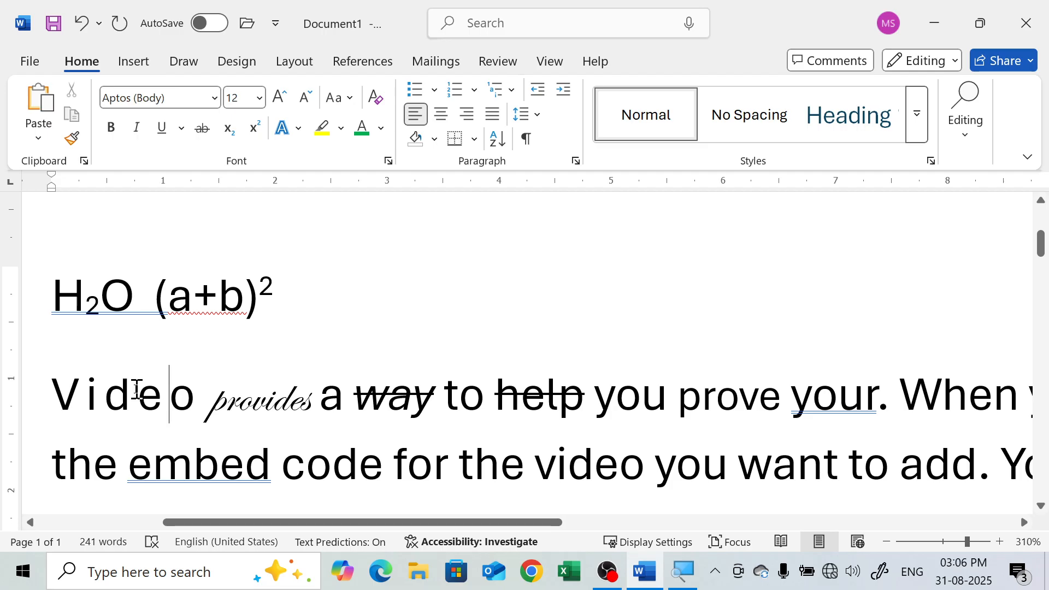
{"action": "double_click", "coordinate": [136, 390]}
{"action": "key", "text": "ctrl+d"}
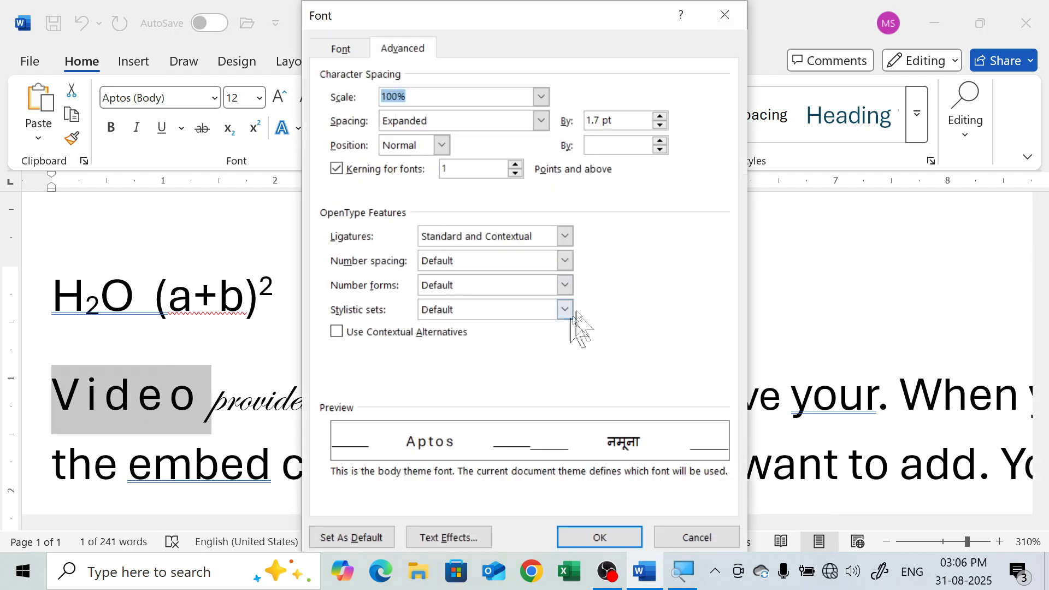
{"action": "left_click", "coordinate": [335, 50]}
{"action": "left_click", "coordinate": [389, 54]}
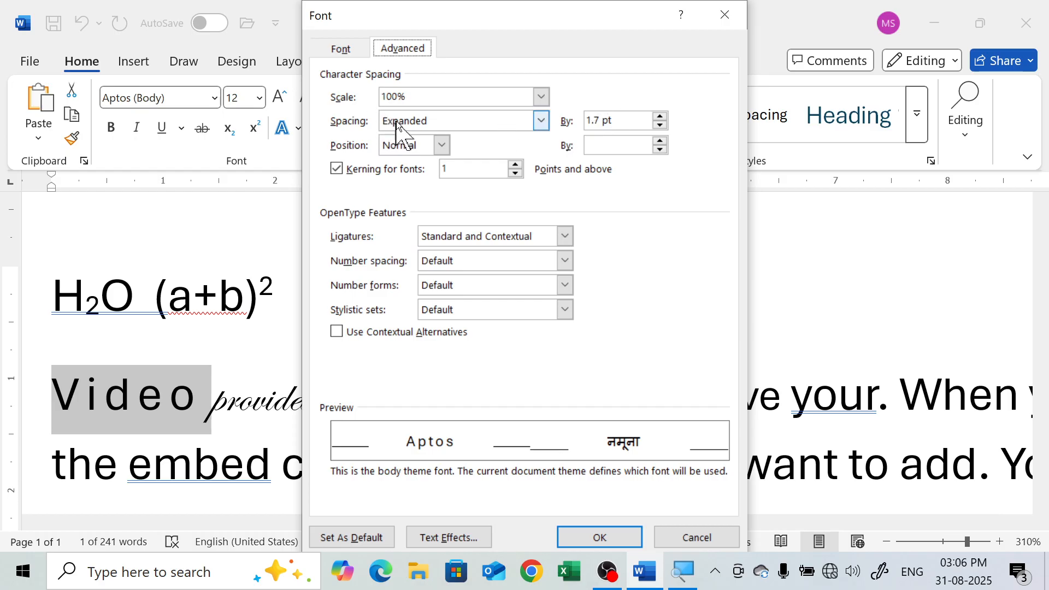
{"action": "left_click", "coordinate": [425, 121]}
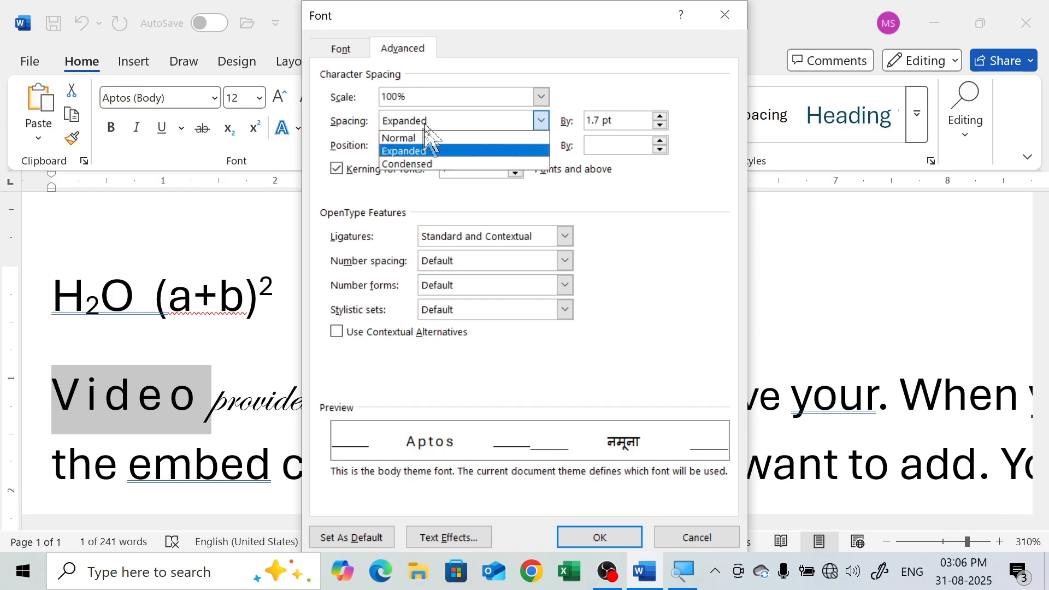
{"action": "left_click", "coordinate": [421, 139]}
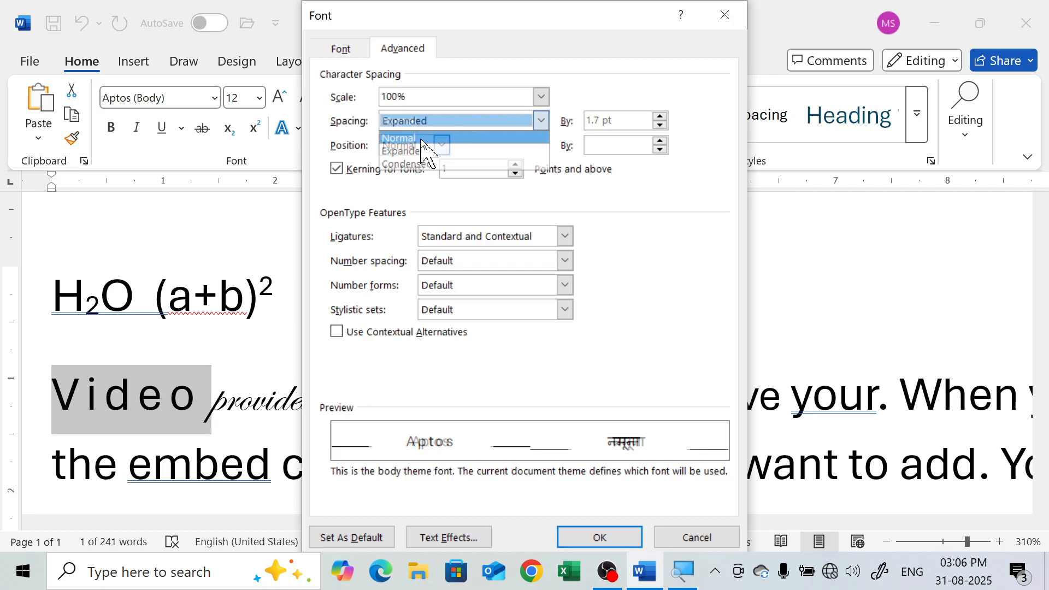
{"action": "left_click", "coordinate": [600, 540]}
{"action": "left_click", "coordinate": [143, 402]}
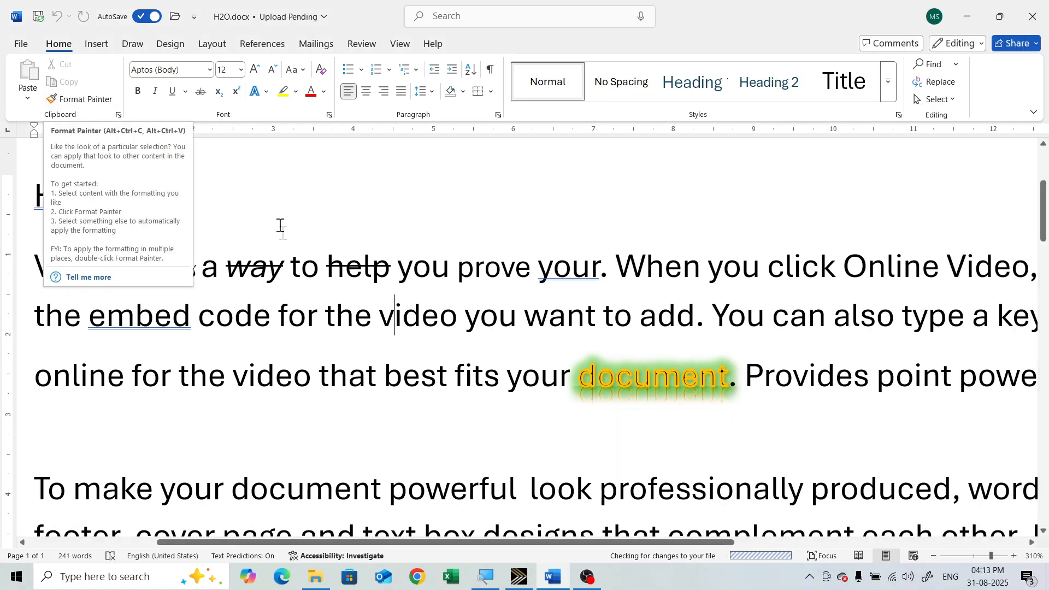
{"action": "left_click", "coordinate": [375, 298]}
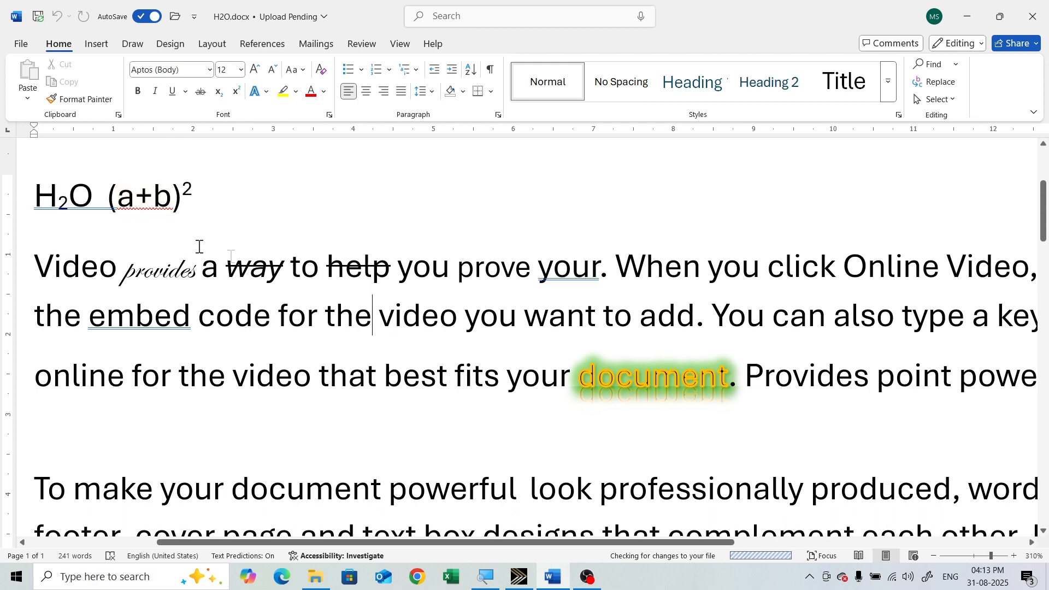
{"action": "left_click_drag", "start_coordinate": [596, 377], "coordinate": [715, 382]}
{"action": "left_click", "coordinate": [682, 377]}
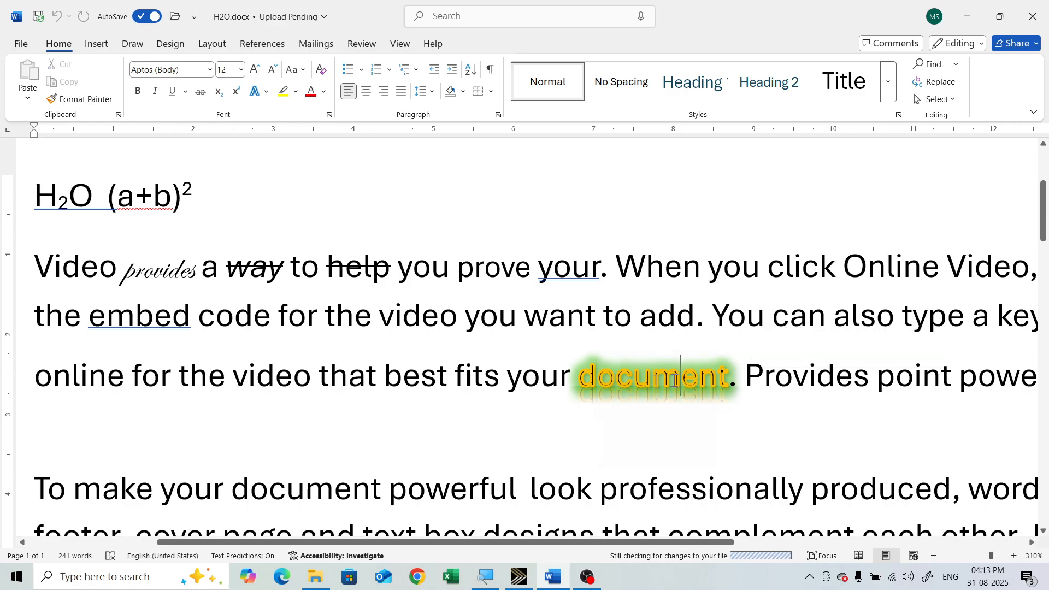
{"action": "left_click_drag", "start_coordinate": [591, 377], "coordinate": [688, 383]}
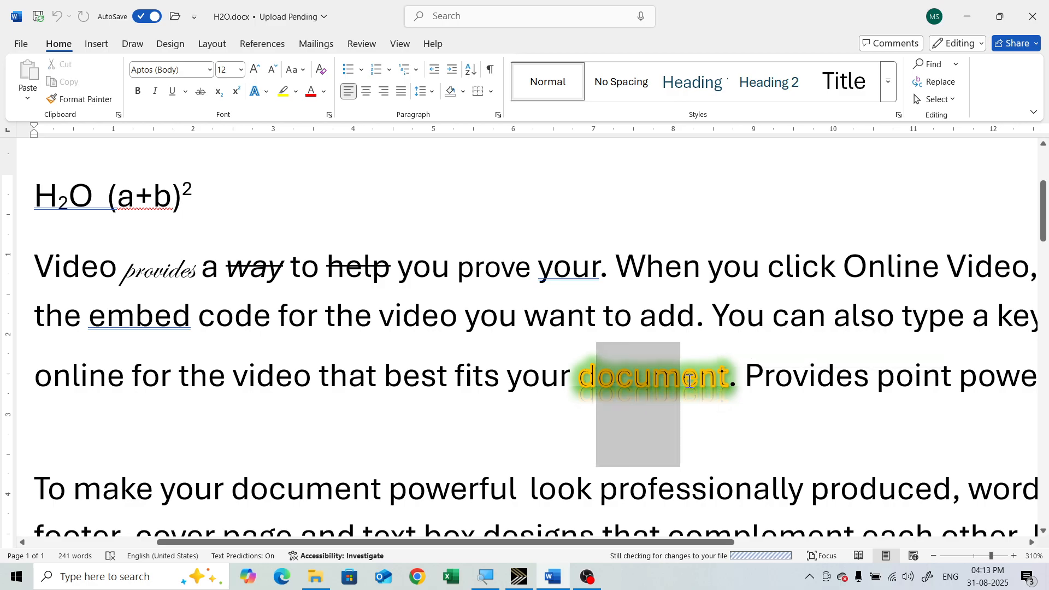
{"action": "left_click", "coordinate": [687, 382]}
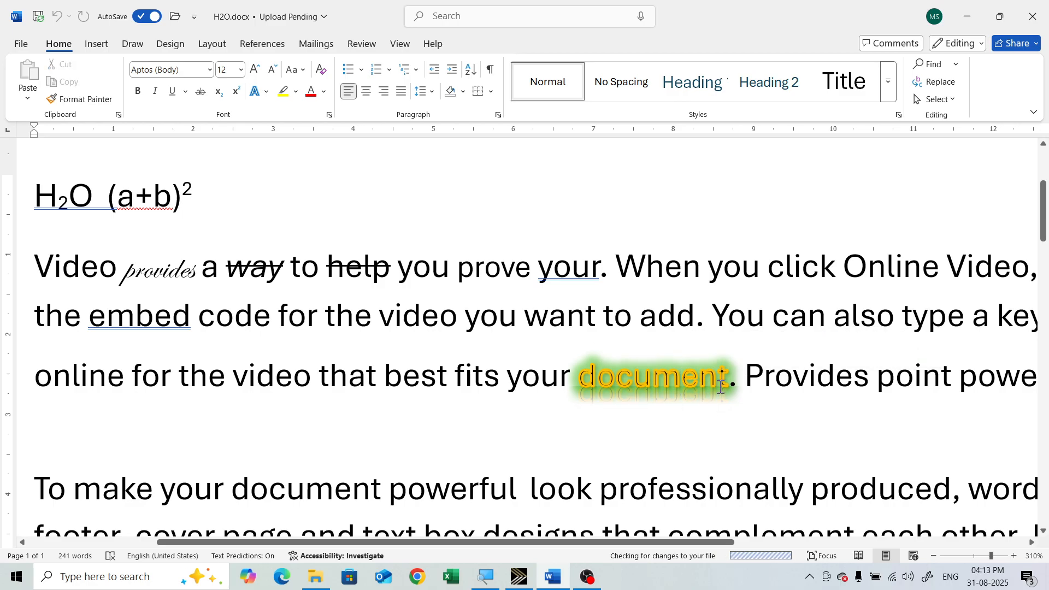
{"action": "left_click_drag", "start_coordinate": [724, 383], "coordinate": [586, 380]}
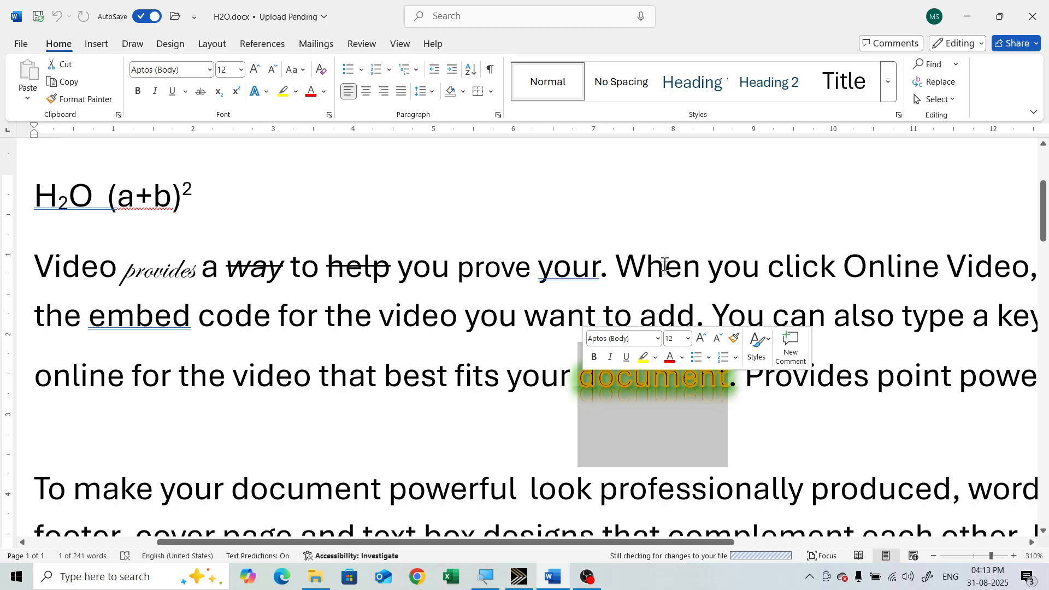
{"action": "left_click", "coordinate": [615, 383]}
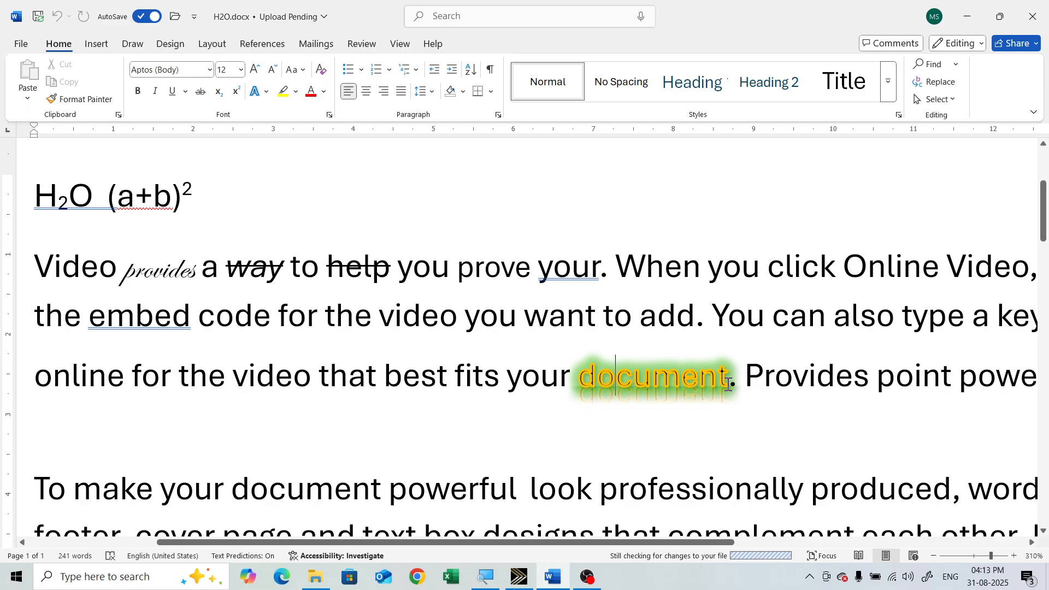
- Copy the formatting of the word "document" onto "When" in the first paragraph with Format Painter, and dismiss the automatic saving notice
{"action": "left_click_drag", "start_coordinate": [729, 382], "coordinate": [579, 375]}
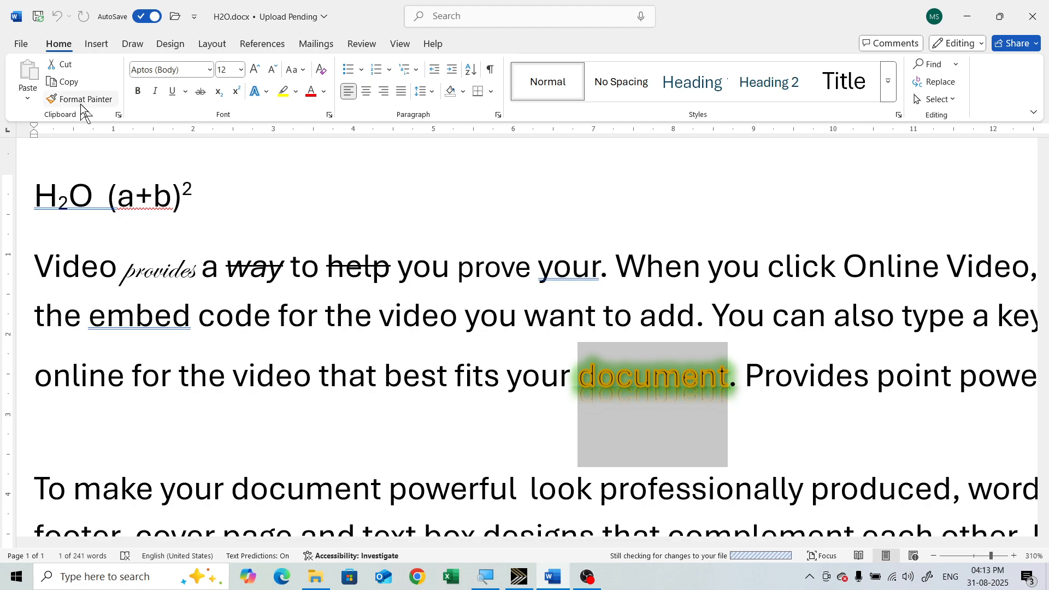
{"action": "key", "text": "super+plus"}
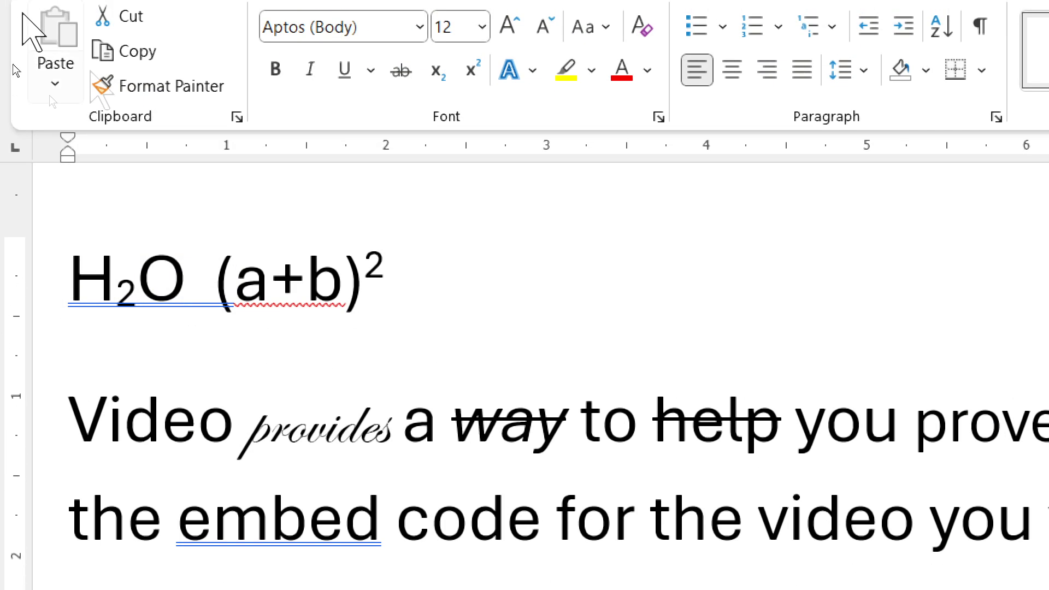
{"action": "left_click", "coordinate": [176, 94]}
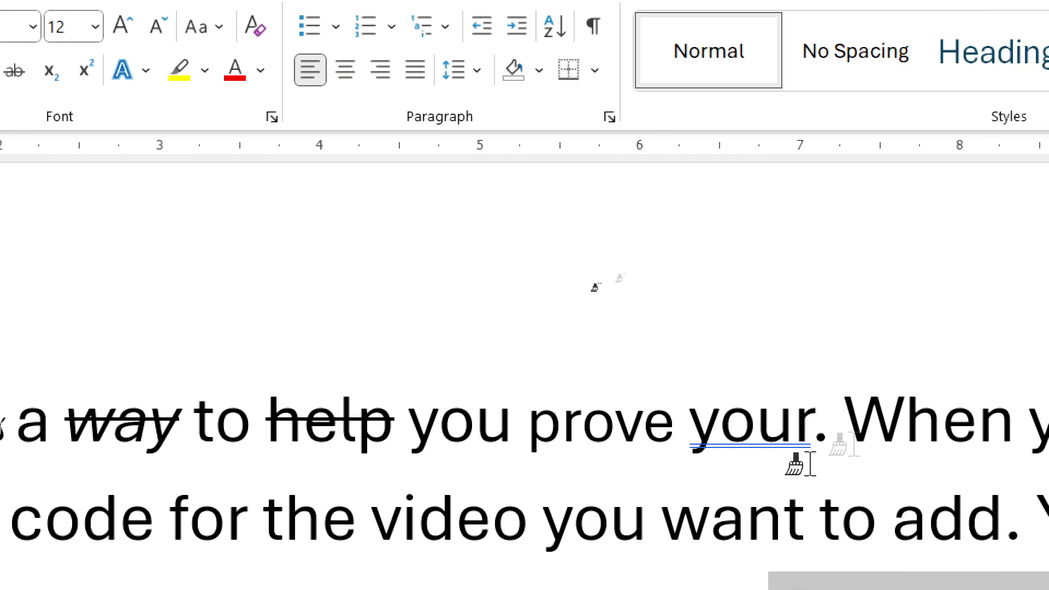
{"action": "left_click_drag", "start_coordinate": [721, 420], "coordinate": [862, 440]}
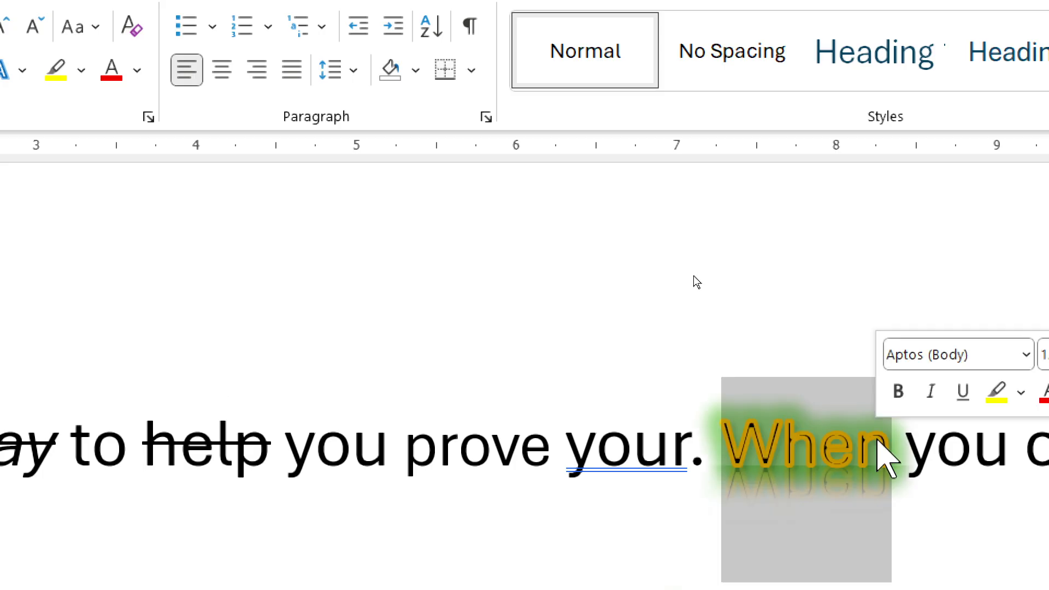
{"action": "left_click", "coordinate": [836, 470]}
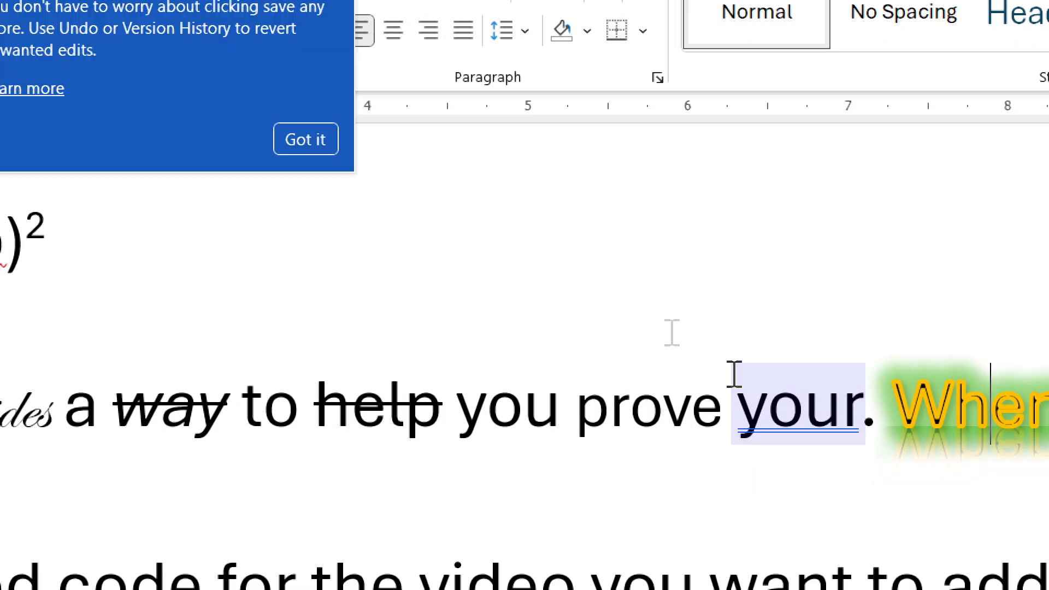
{"action": "left_click", "coordinate": [334, 149]}
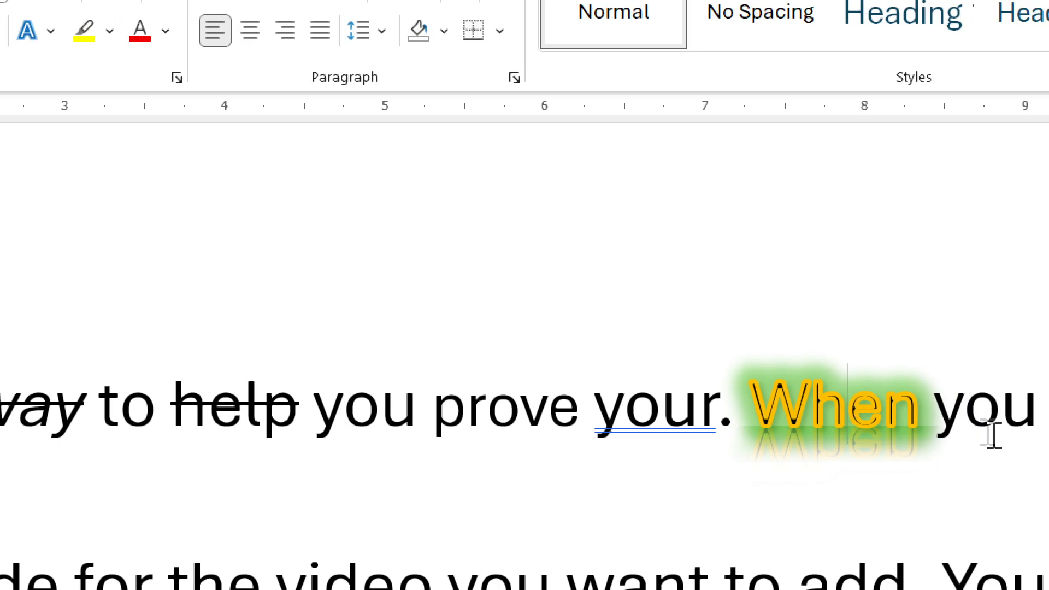
{"action": "left_click_drag", "start_coordinate": [920, 405], "coordinate": [745, 386]}
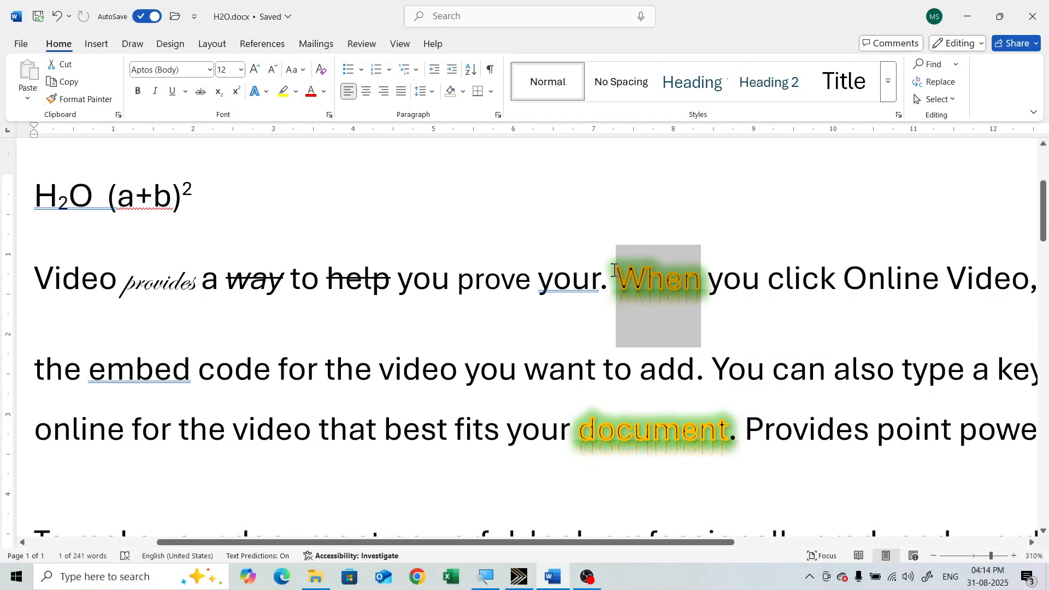
{"action": "left_click", "coordinate": [614, 270]}
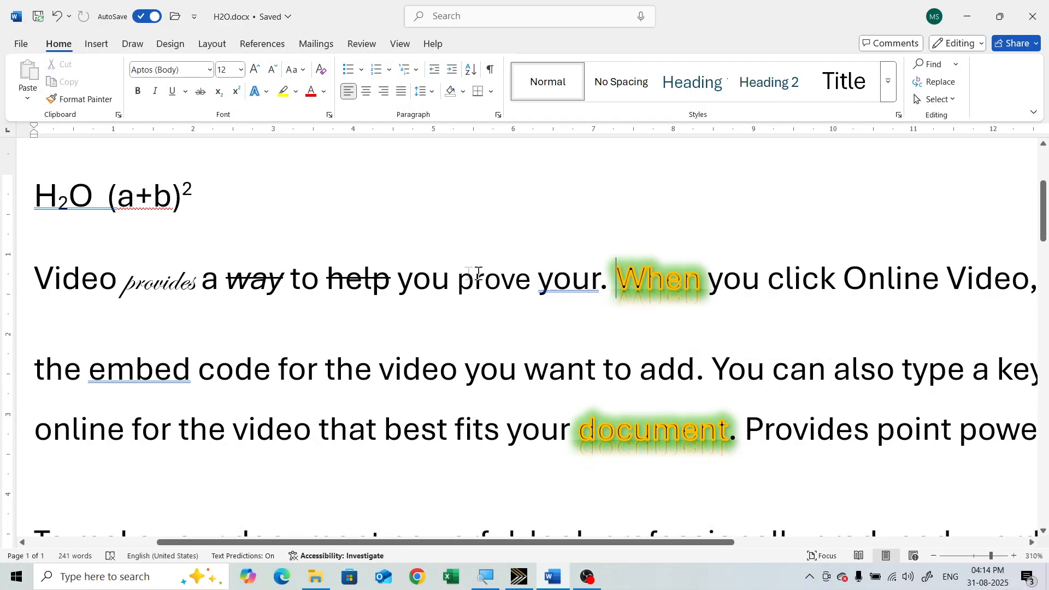
- Copy the script font formatting of "provides" onto "you" after "help", "click", "want", "video" and "code" using Format Painter repeatedly
{"action": "left_click_drag", "start_coordinate": [123, 285], "coordinate": [181, 288]}
{"action": "left_click", "coordinate": [177, 289]}
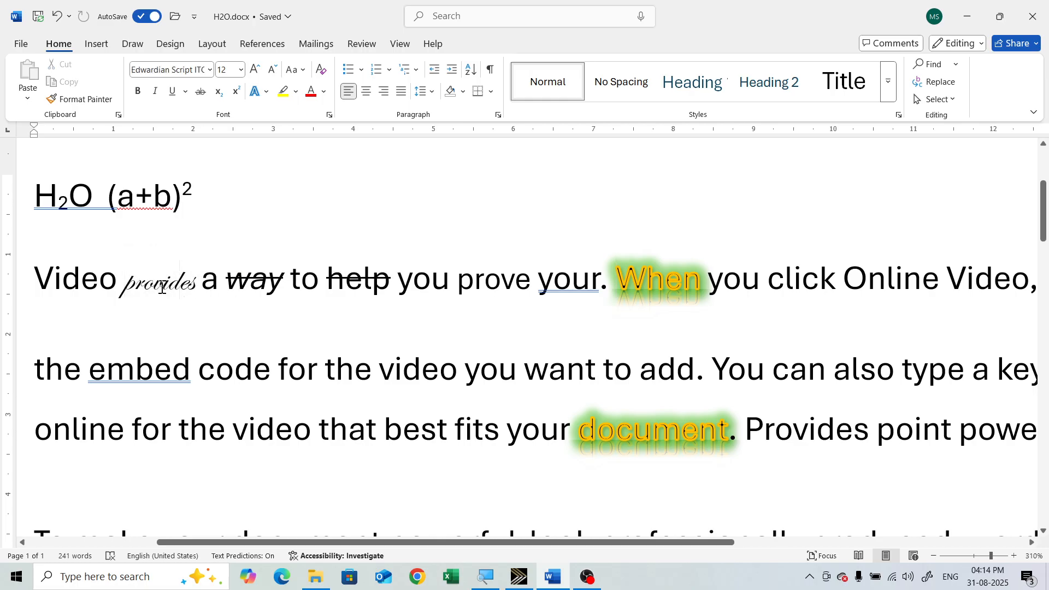
{"action": "left_click_drag", "start_coordinate": [195, 280], "coordinate": [124, 273]}
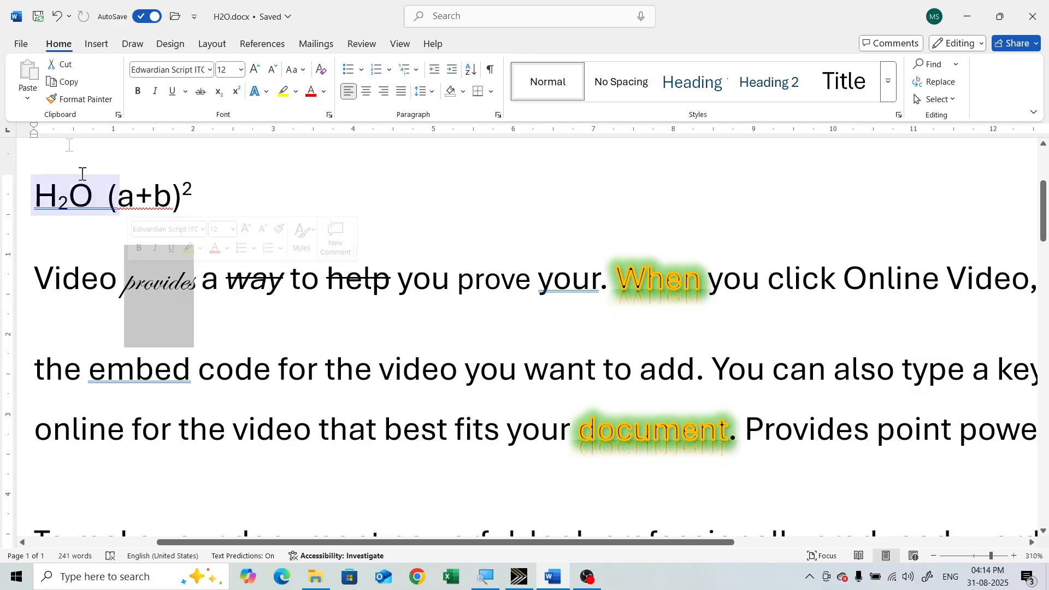
{"action": "left_click", "coordinate": [63, 106]}
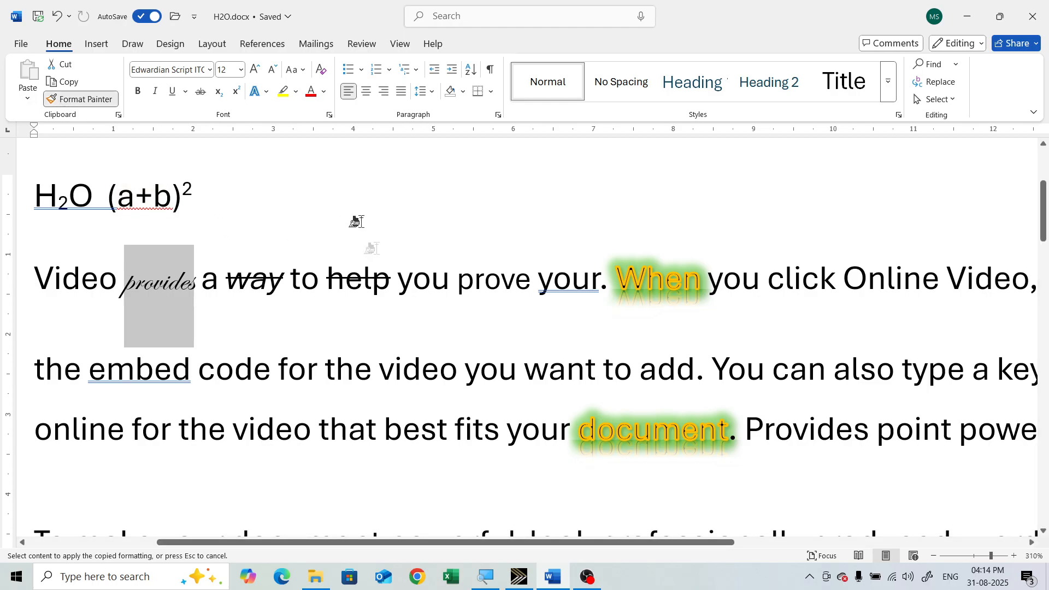
{"action": "left_click_drag", "start_coordinate": [397, 287], "coordinate": [449, 287]}
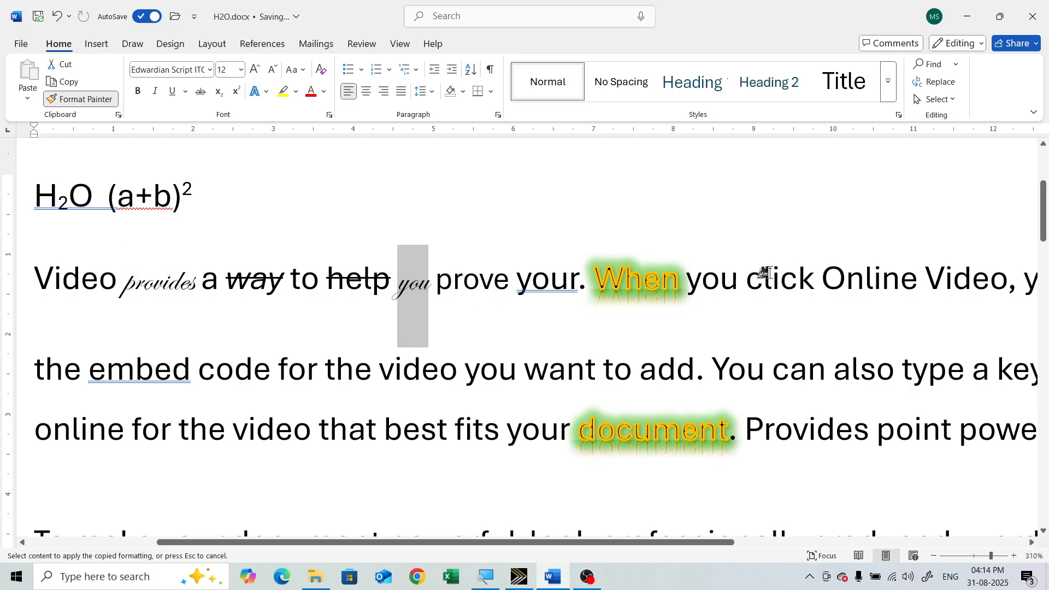
{"action": "left_click_drag", "start_coordinate": [744, 279], "coordinate": [798, 287]}
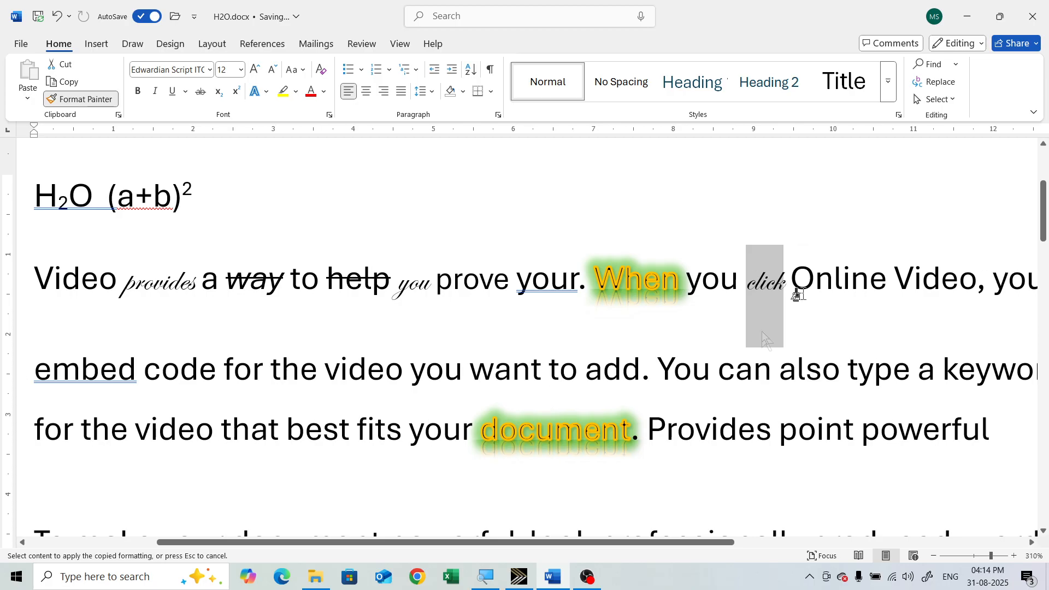
{"action": "left_click_drag", "start_coordinate": [469, 371], "coordinate": [539, 373]}
{"action": "left_click_drag", "start_coordinate": [325, 371], "coordinate": [405, 372]}
{"action": "left_click_drag", "start_coordinate": [141, 375], "coordinate": [200, 371]}
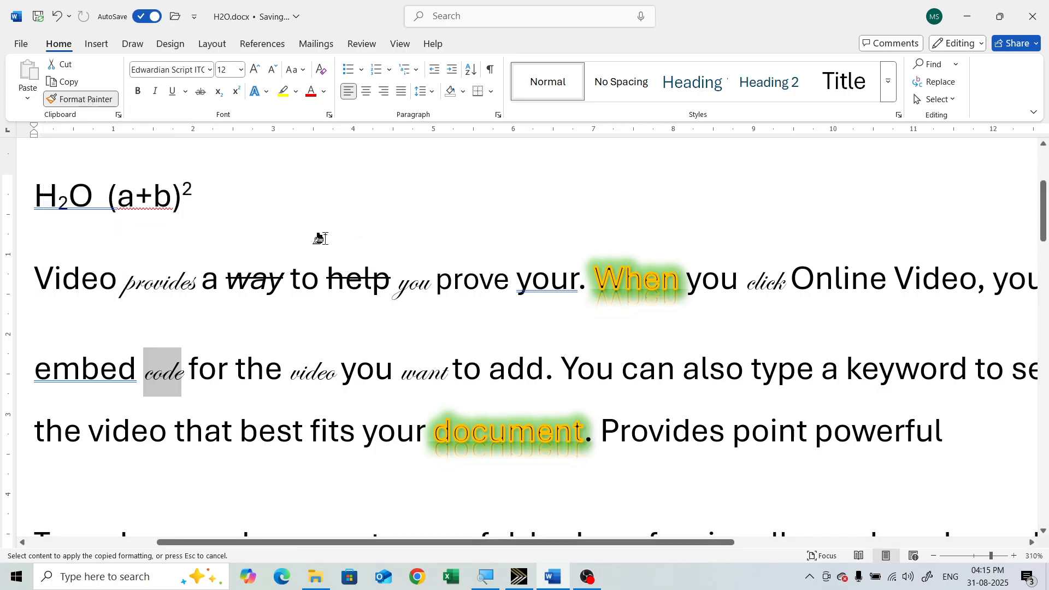
{"action": "key", "text": "Escape"}
{"action": "left_click_drag", "start_coordinate": [363, 273], "coordinate": [486, 293]}
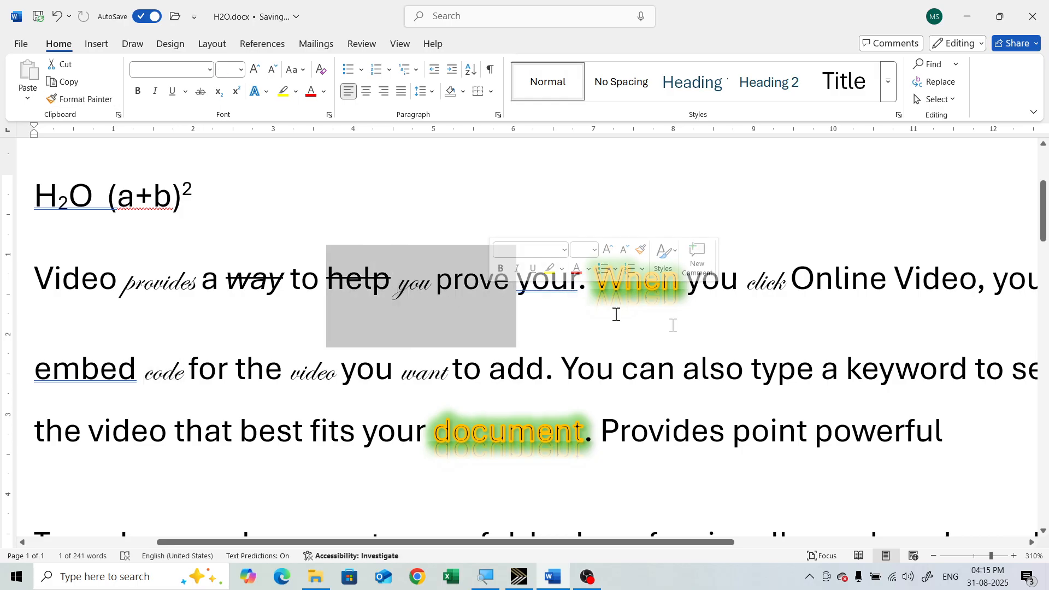
{"action": "left_click_drag", "start_coordinate": [795, 283], "coordinate": [656, 291]}
{"action": "left_click", "coordinate": [486, 286]}
{"action": "left_click_drag", "start_coordinate": [435, 286], "coordinate": [202, 287]}
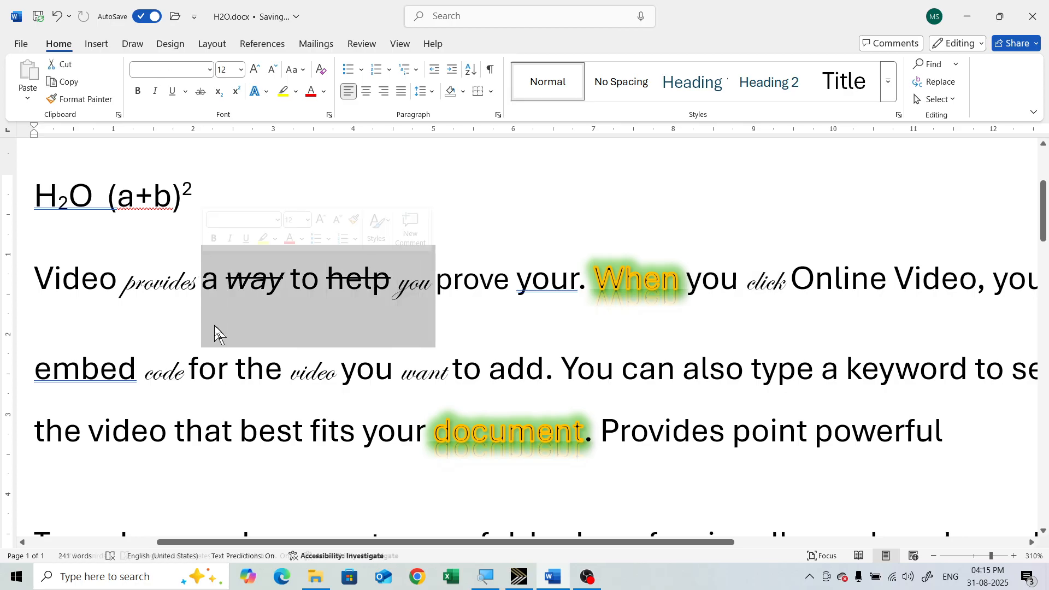
{"action": "left_click", "coordinate": [456, 287]}
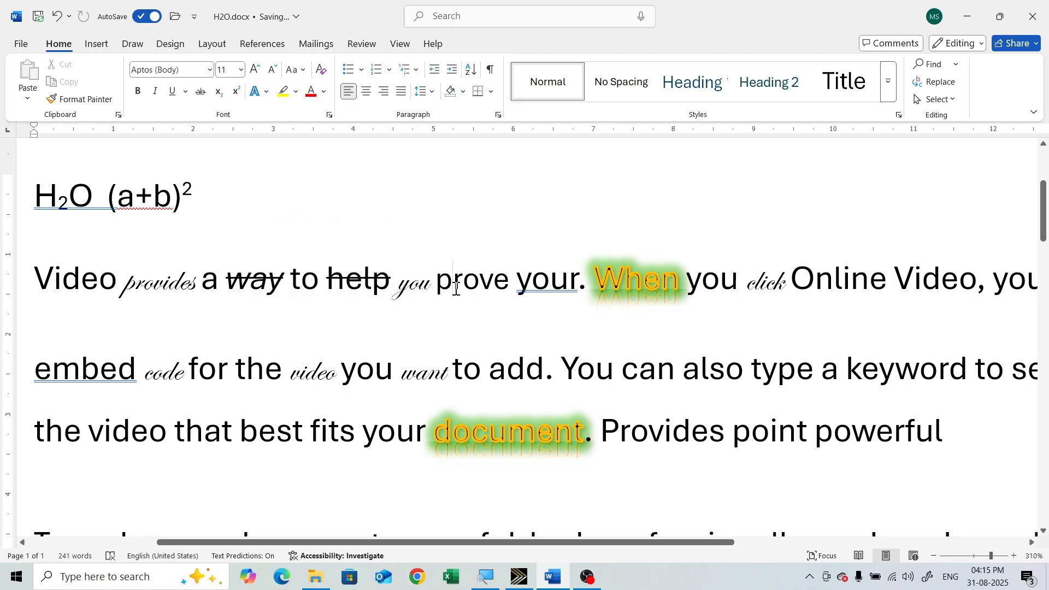